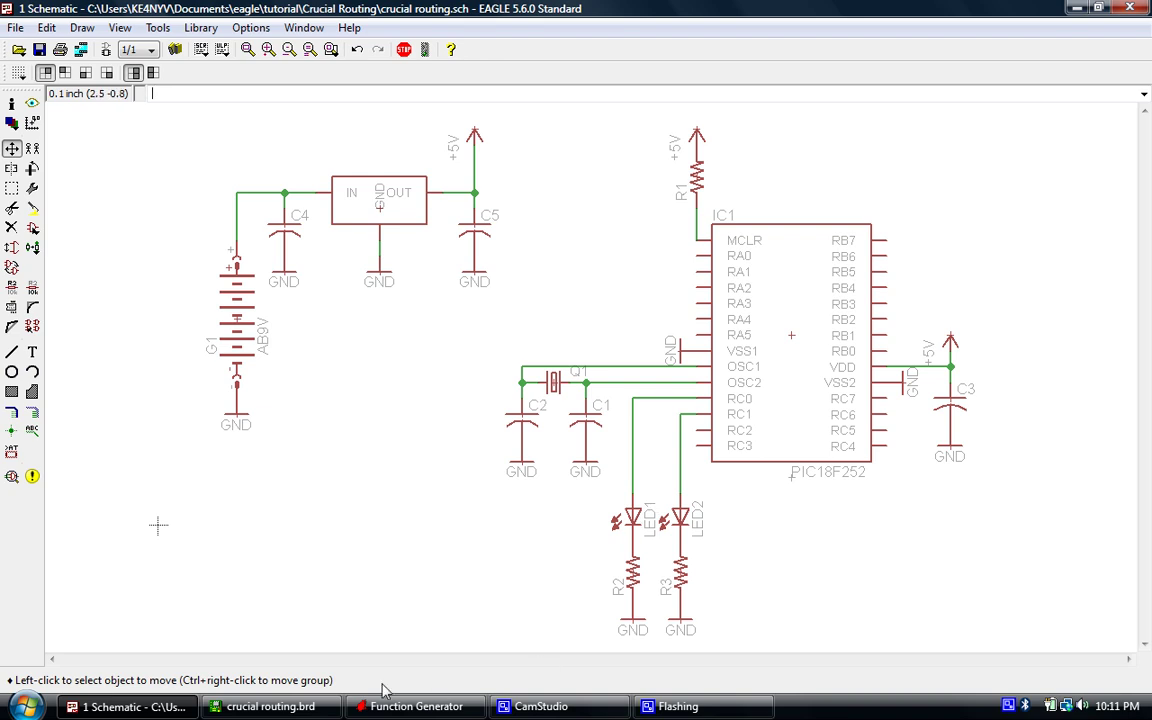
- Switch to the board layout and activate the Route tool on 16 Bottom with 0.4064 width
left_click(273, 706)
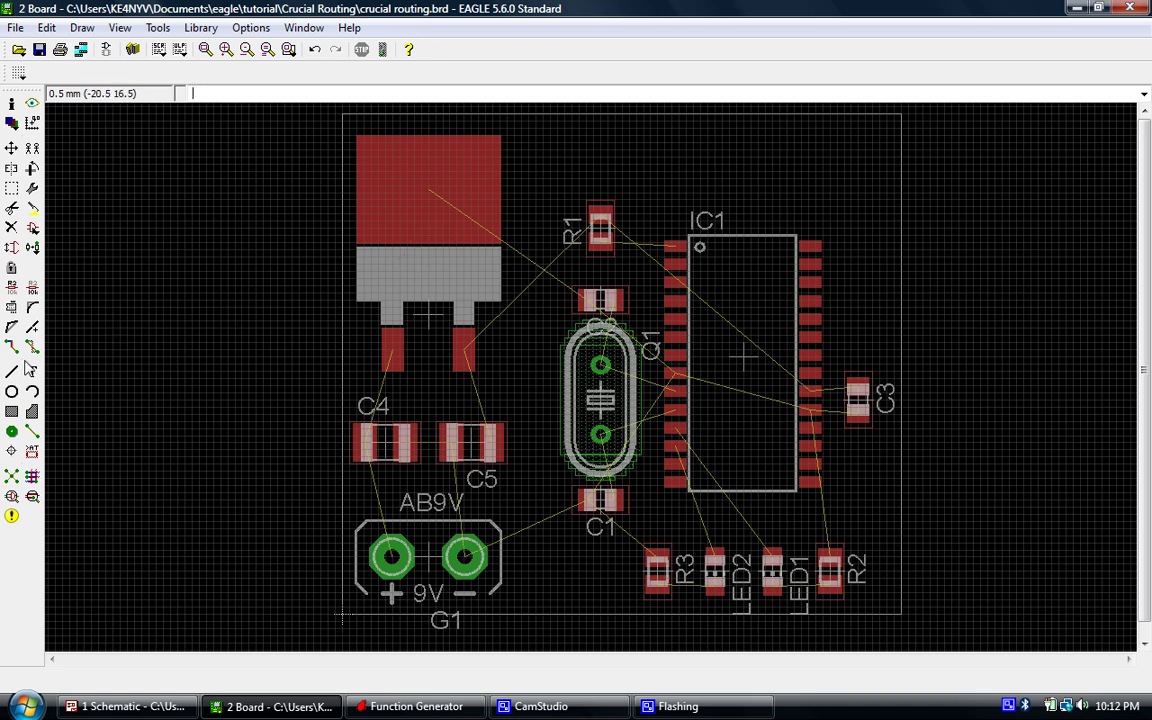
left_click(12, 347)
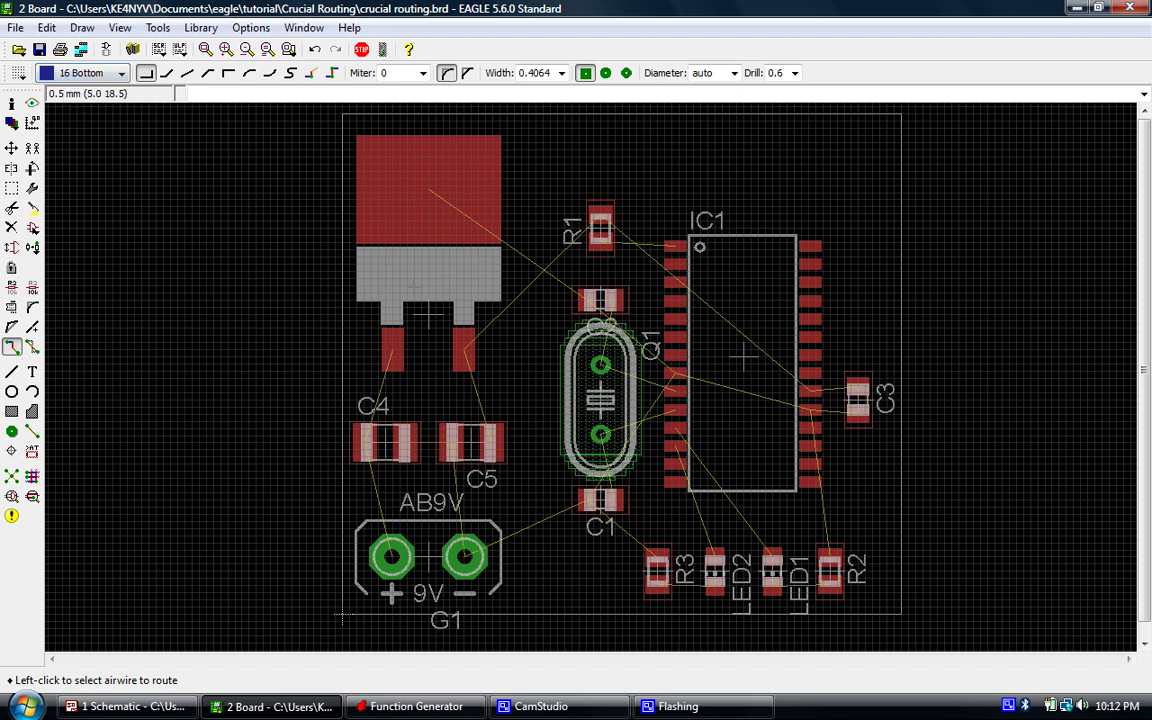
- Select 1 Top as the routing layer
left_click(95, 70)
left_click(72, 84)
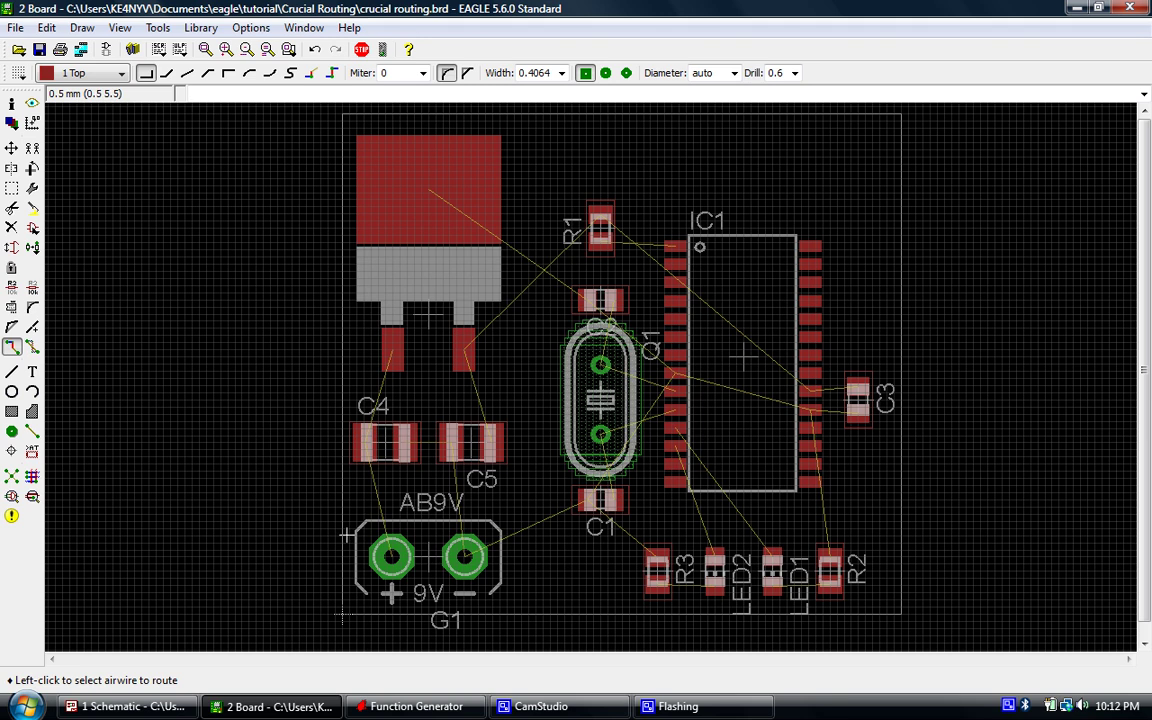
scroll(346, 532, "up", 3)
scroll(724, 178, "down", 2)
scroll(528, 385, "up", 2)
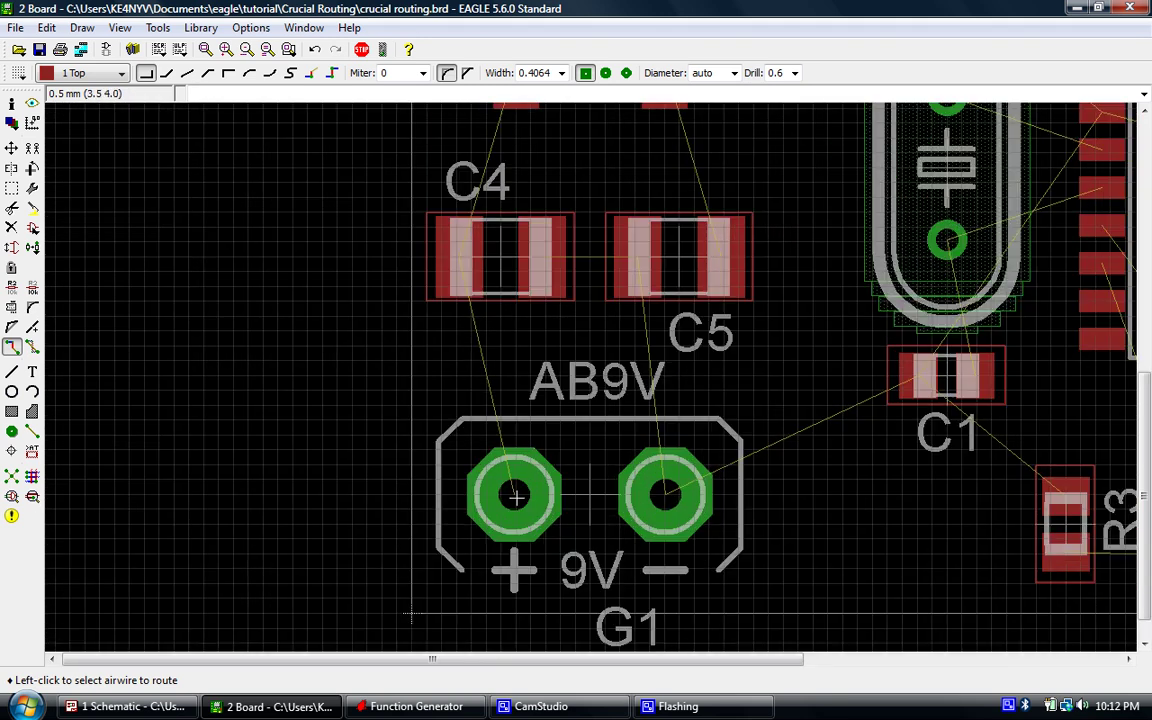
- Route a 1.27-wide, 45°-bend trace from G1's + pad to C4's pad
left_click(460, 452)
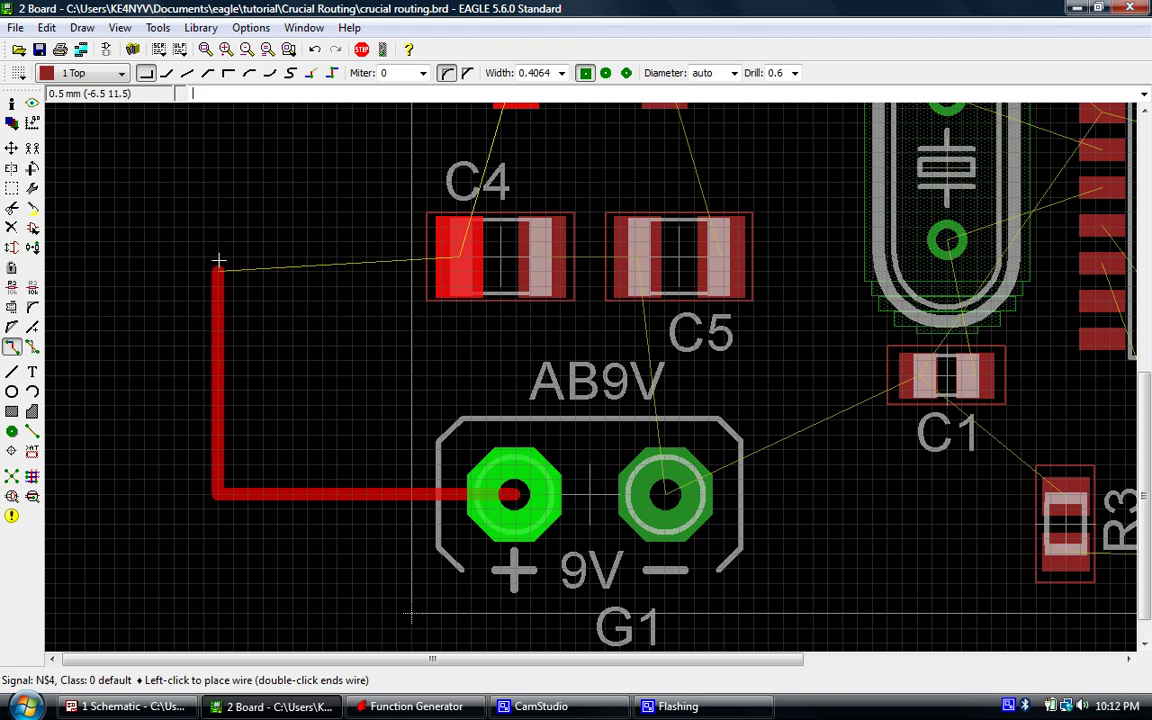
right_click(258, 230)
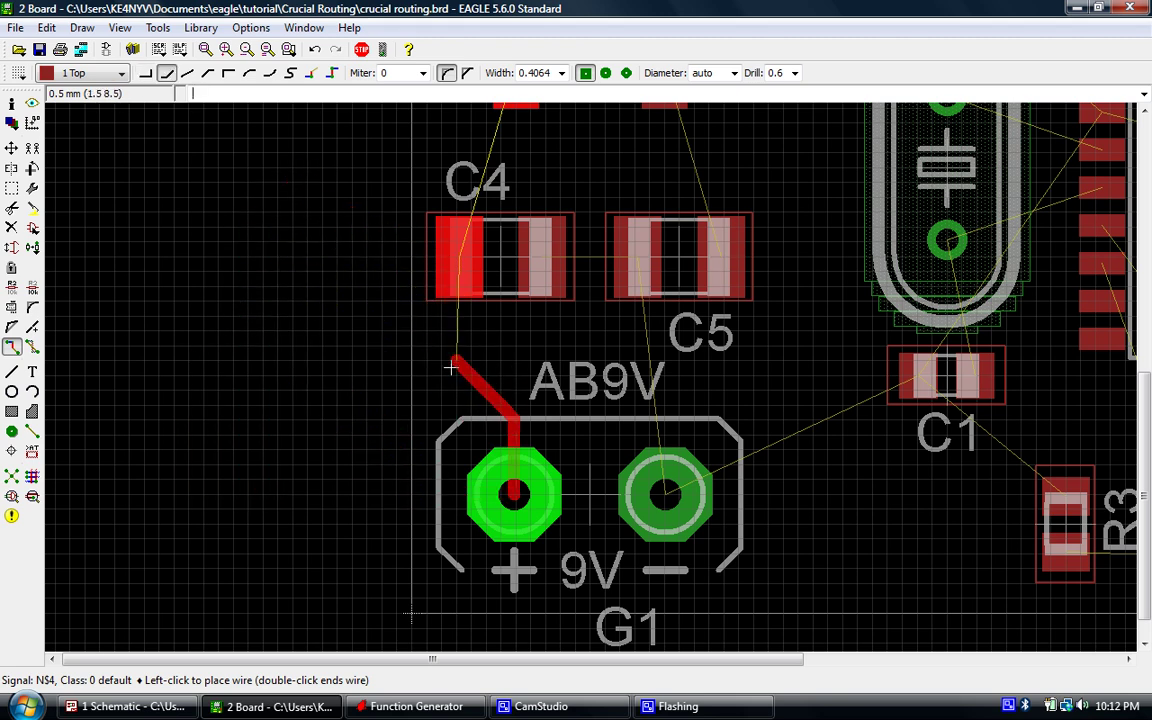
left_click(562, 74)
left_click(529, 176)
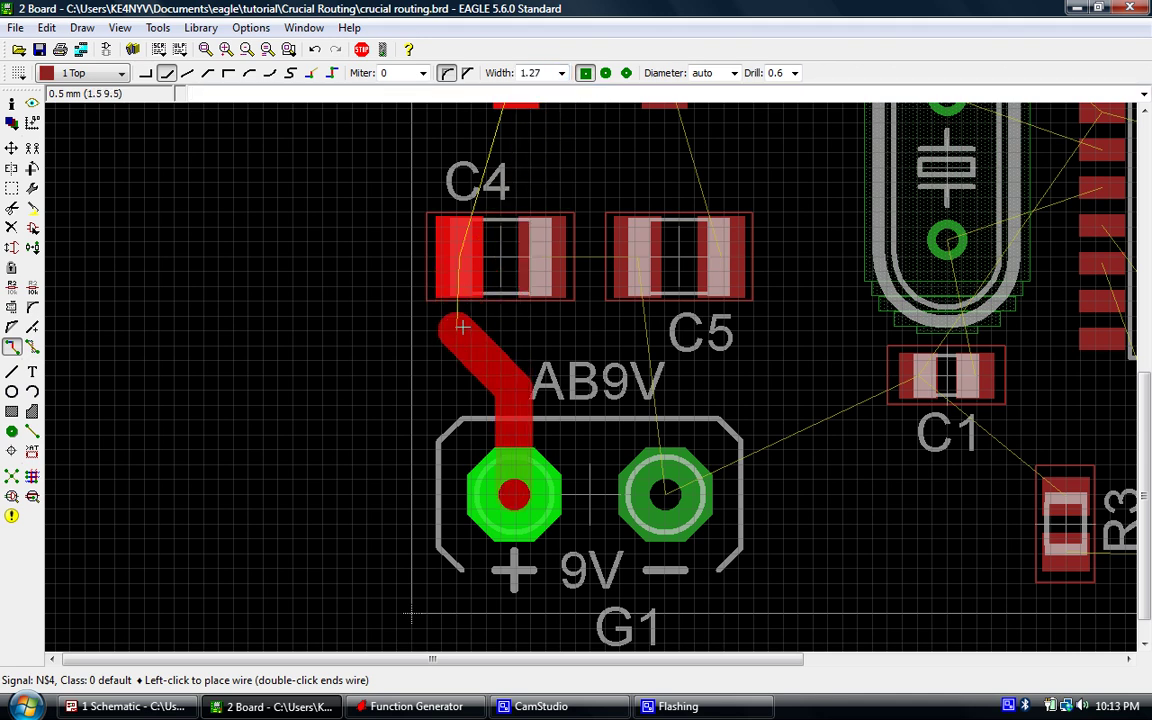
scroll(410, 460, "down", 3)
scroll(420, 200, "up", 3)
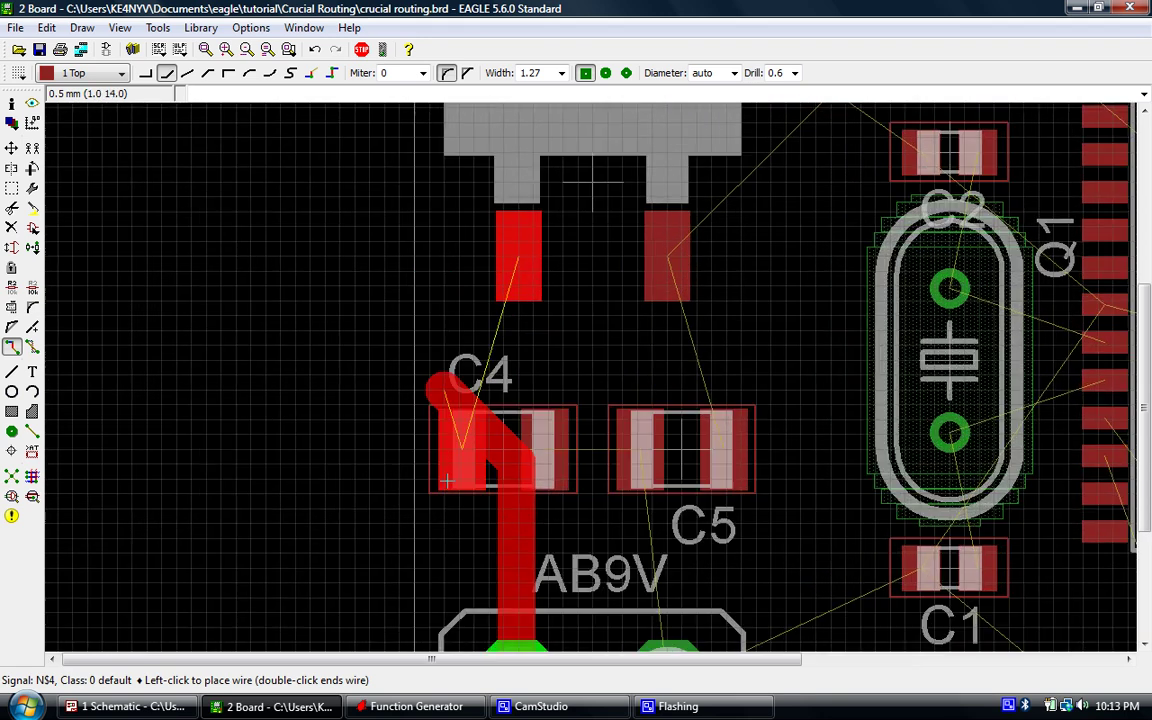
scroll(484, 210, "down", 3)
scroll(466, 325, "up", 3)
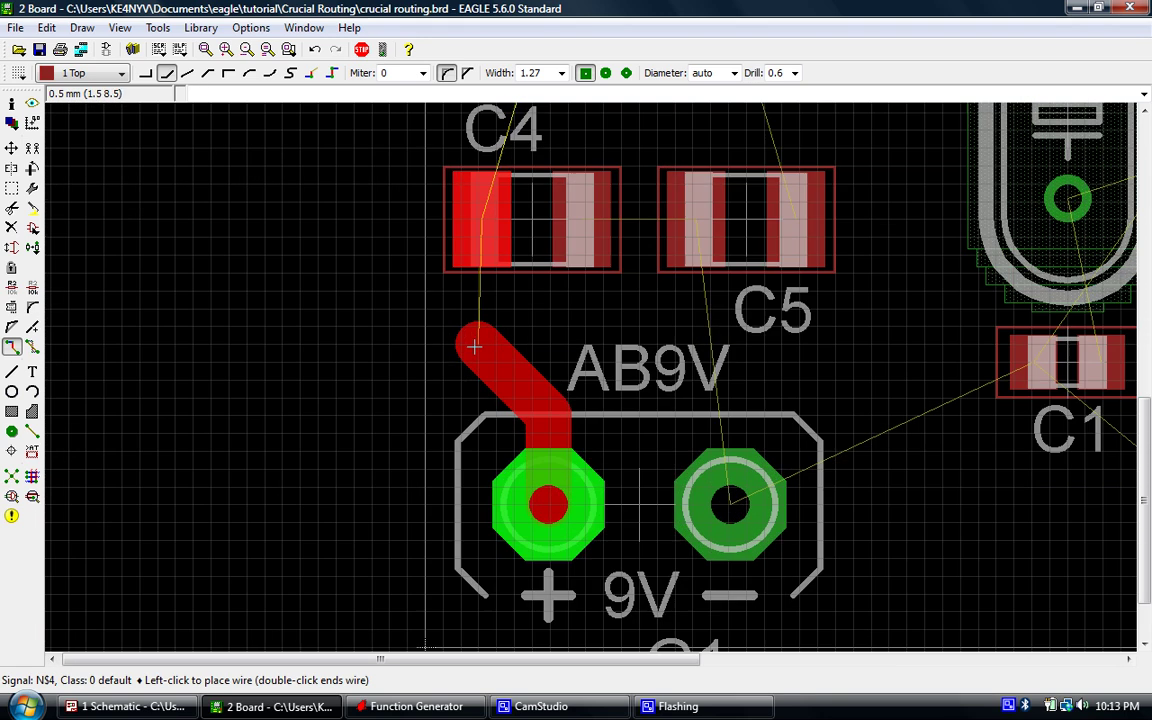
left_click(478, 337)
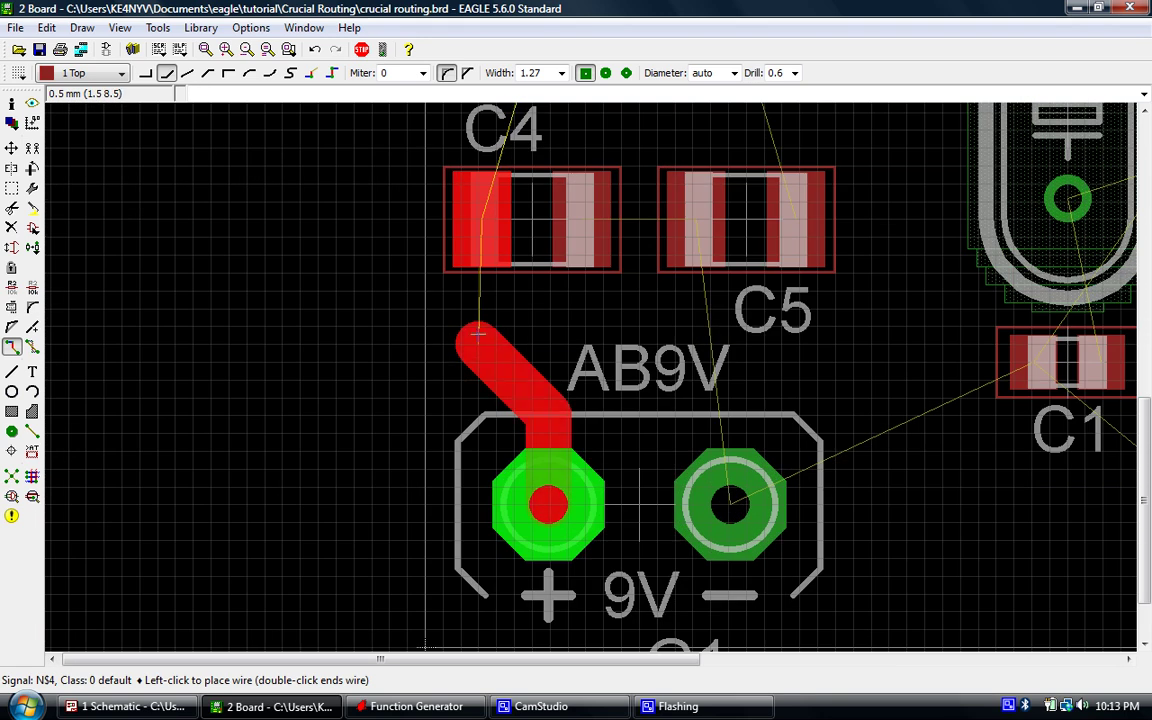
left_click(480, 215)
- Continue the trace from C4 to the regulator's left pad
scroll(446, 454, "down", 5)
scroll(505, 302, "up", 3)
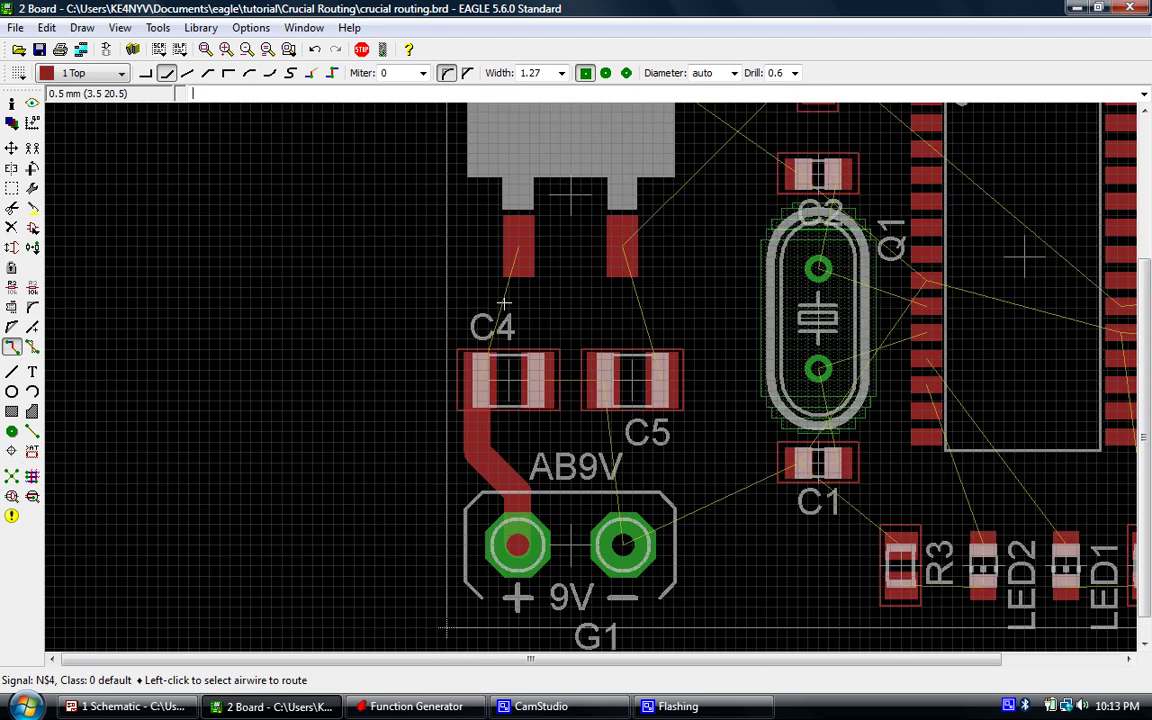
scroll(512, 254, "up", 3)
left_click(410, 424)
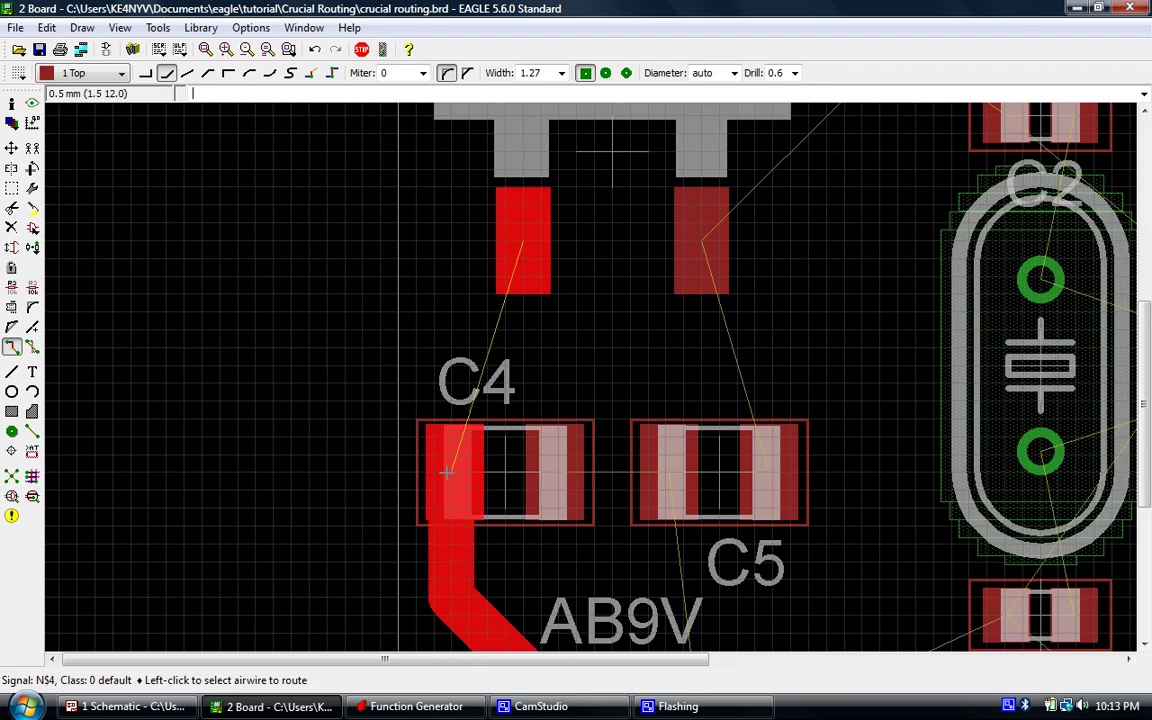
left_click(520, 245)
scroll(523, 305, "down", 3)
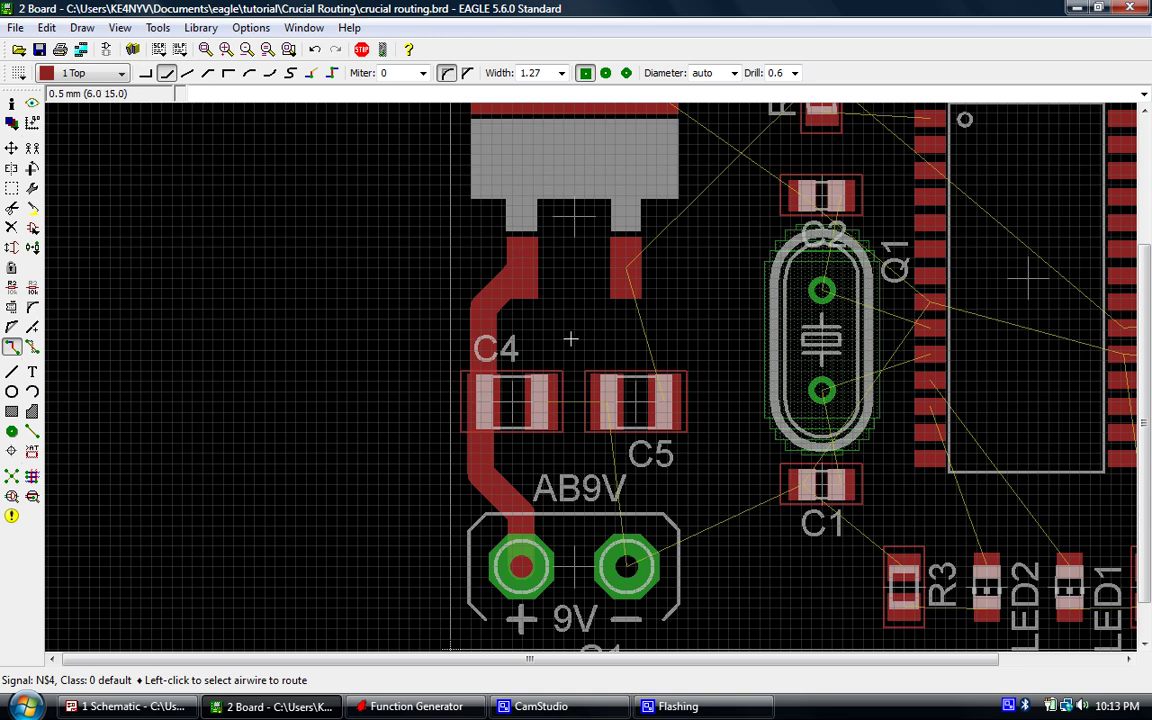
- Lay a top-layer trace from C5's right pad to the regulator's right pad
scroll(643, 462, "down", 2)
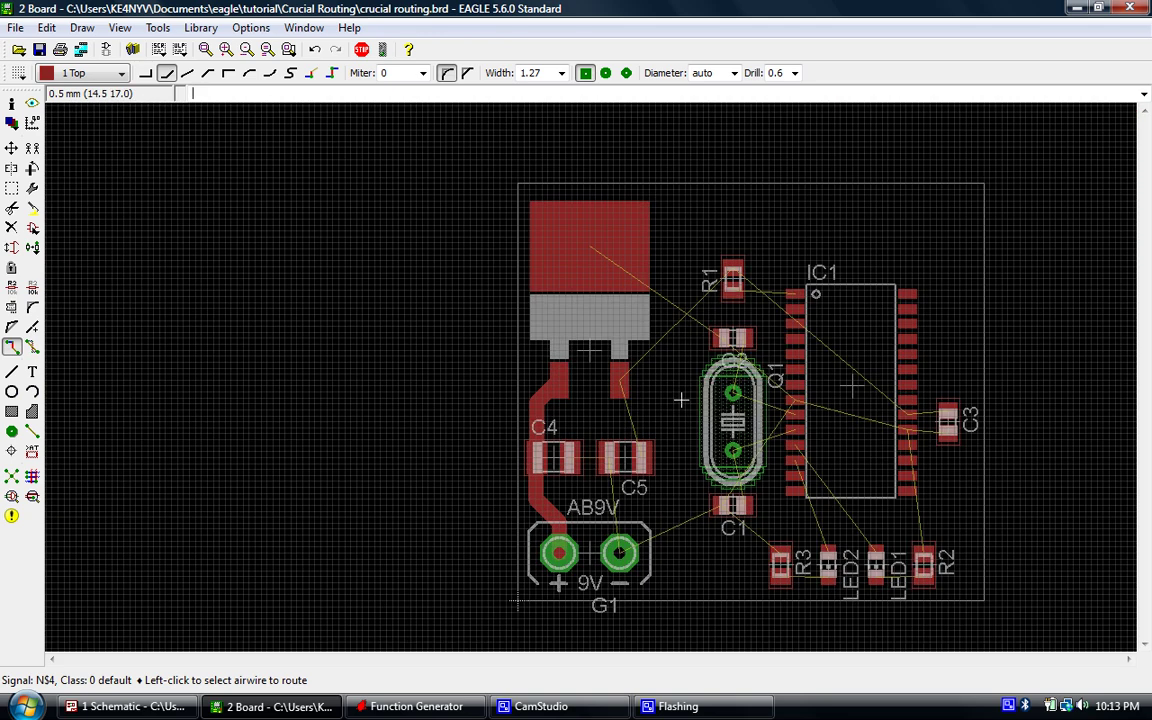
scroll(511, 291, "up", 2)
scroll(511, 291, "down", 2)
scroll(495, 190, "up", 3)
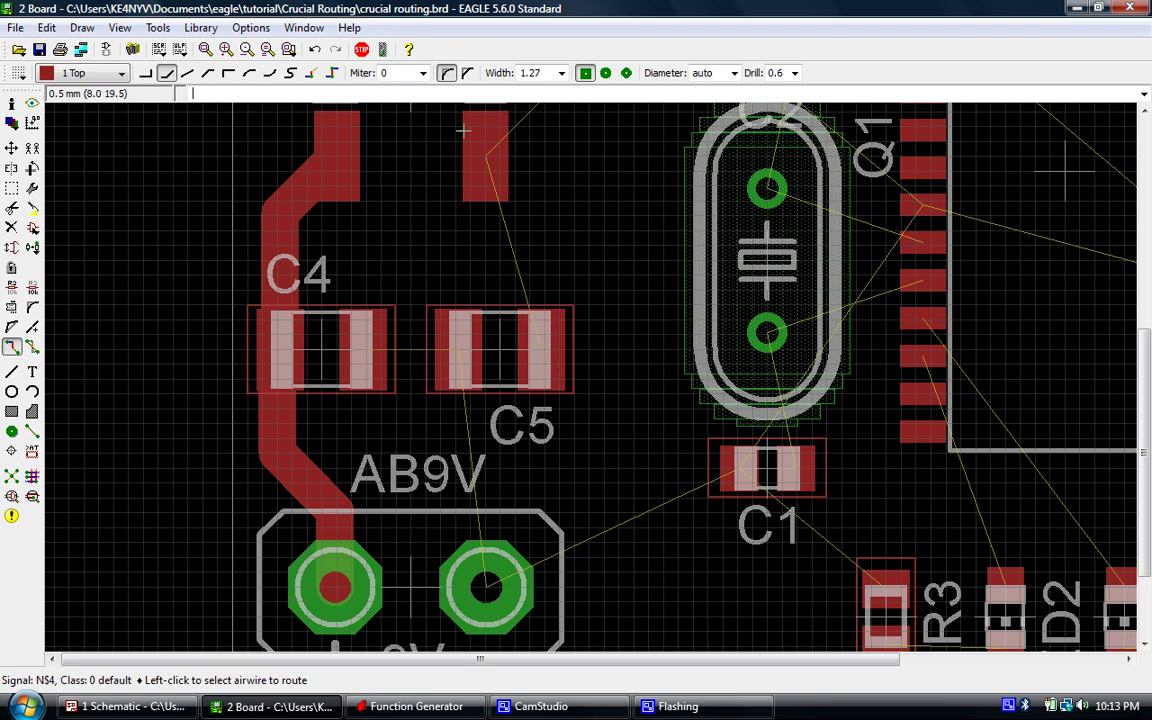
left_click(540, 352)
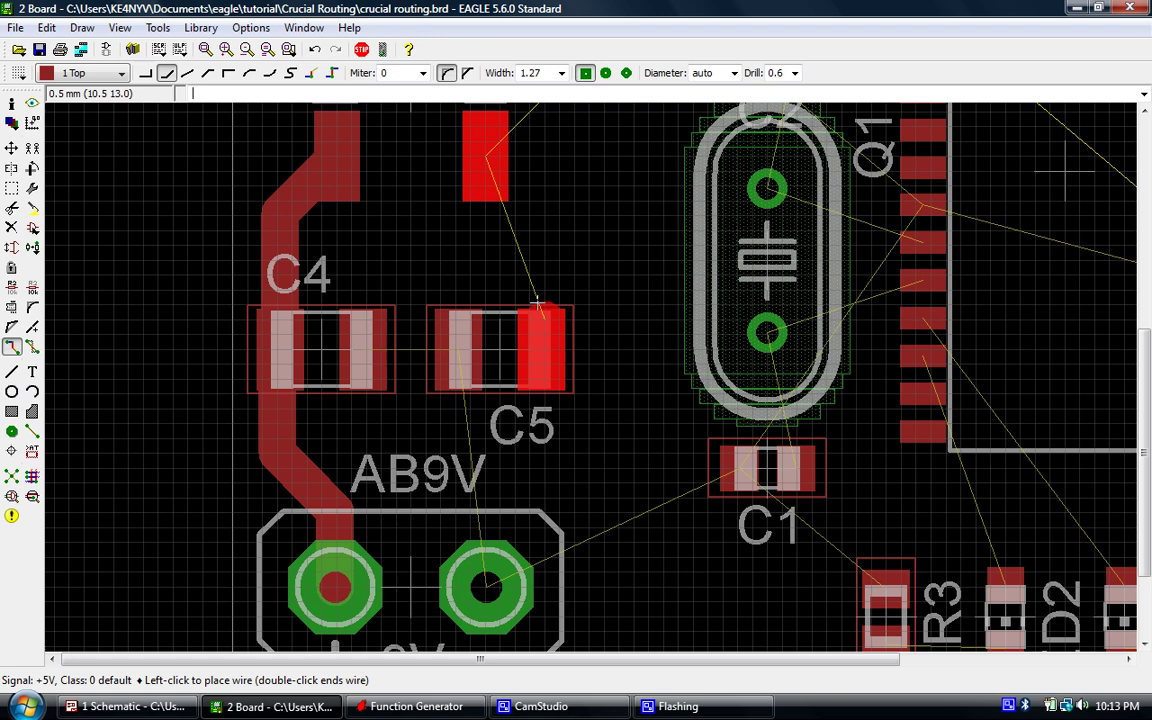
left_click(487, 152)
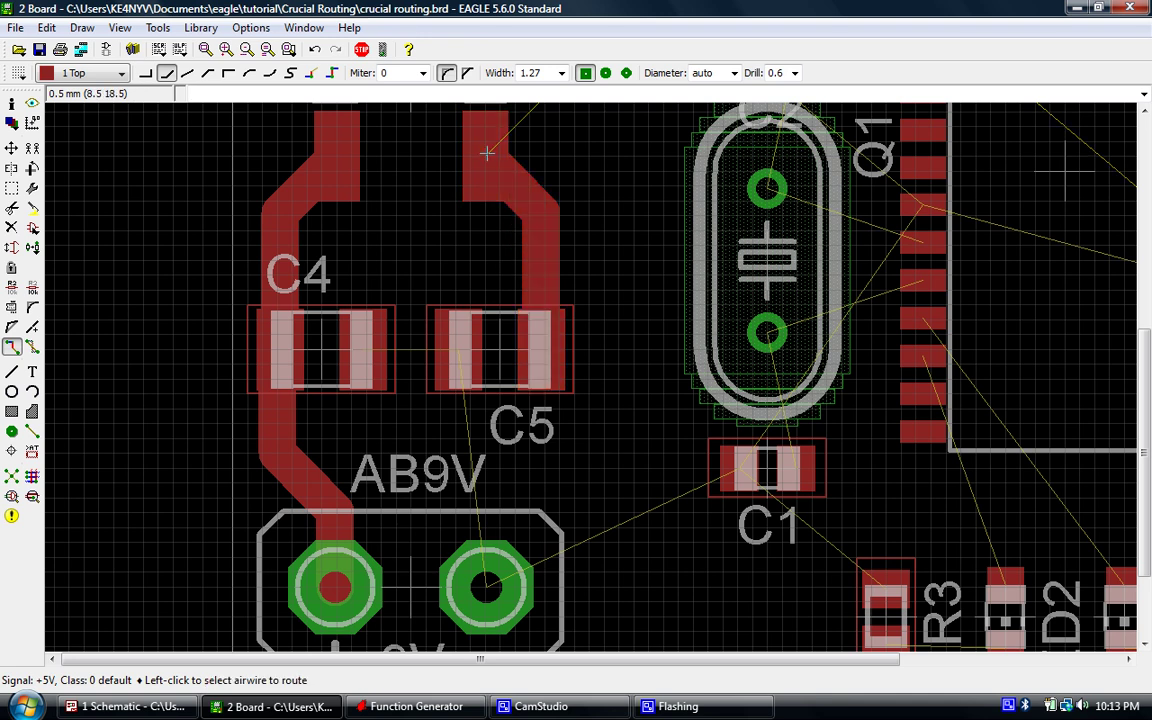
scroll(490, 413, "down", 3)
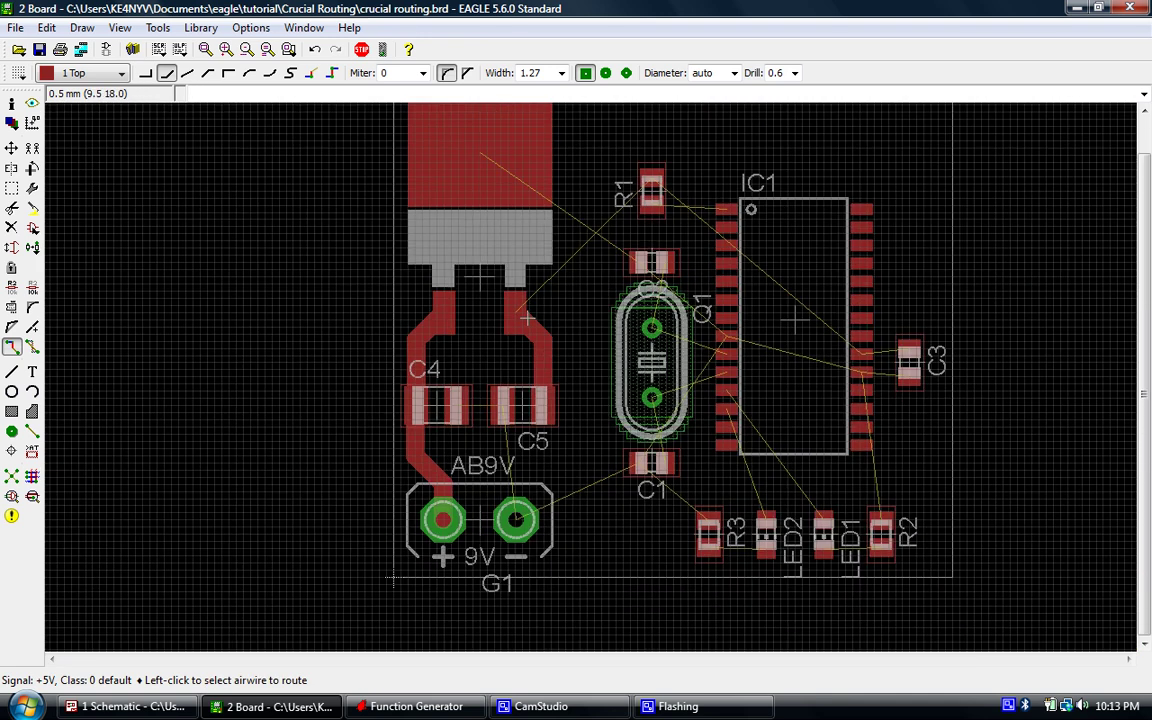
scroll(568, 372, "down", 2)
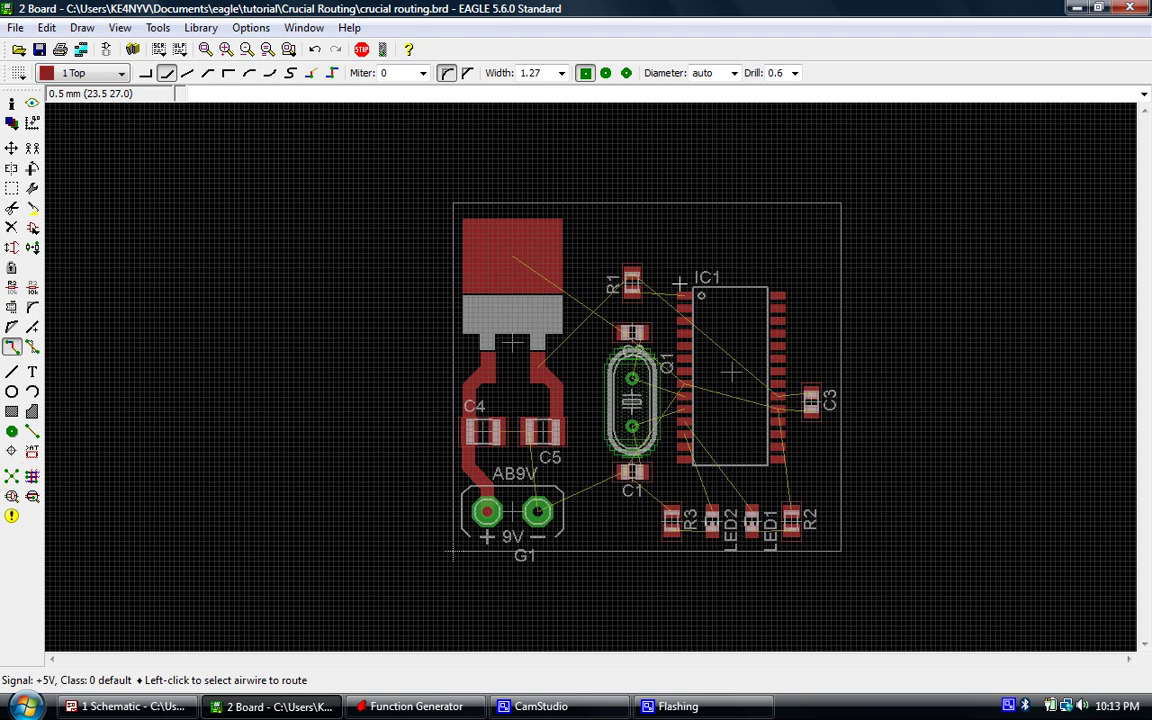
scroll(681, 285, "up", 2)
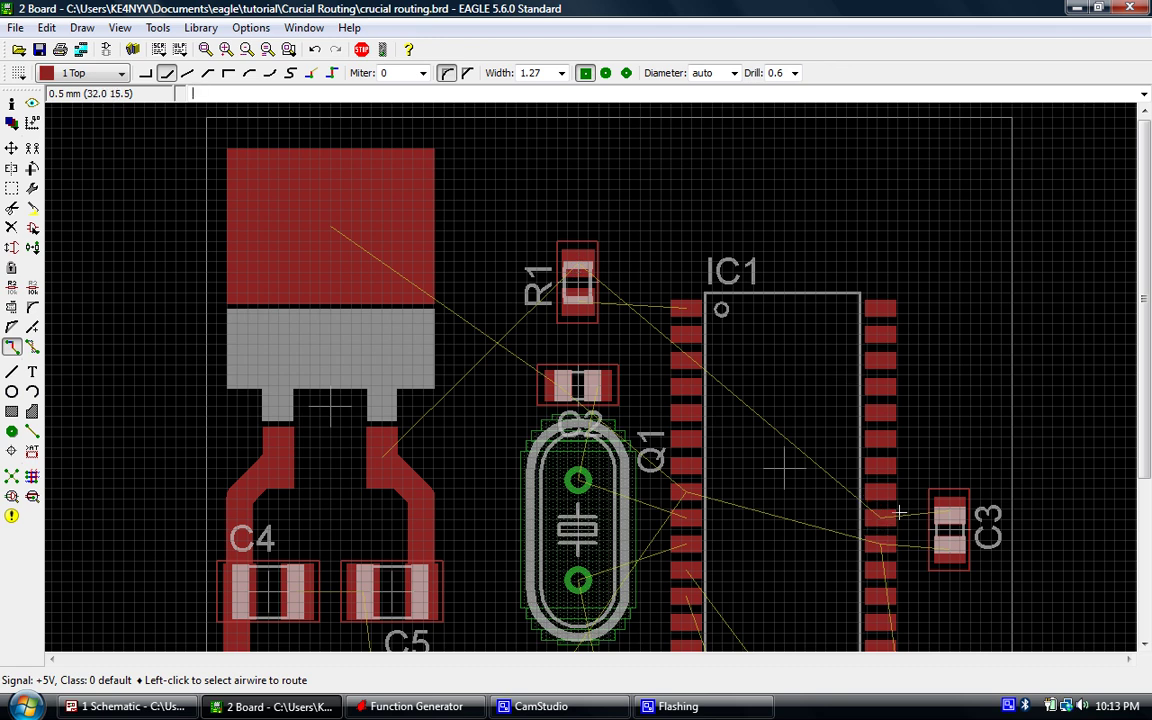
scroll(705, 241, "down", 3)
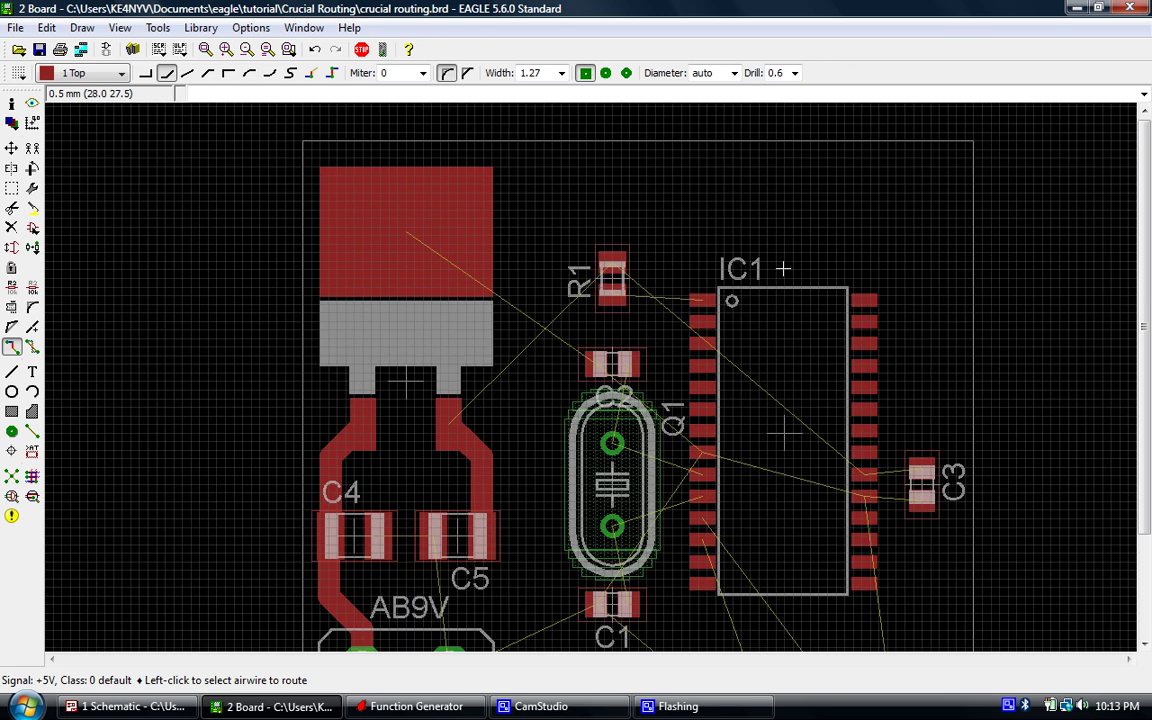
scroll(585, 290, "up", 4)
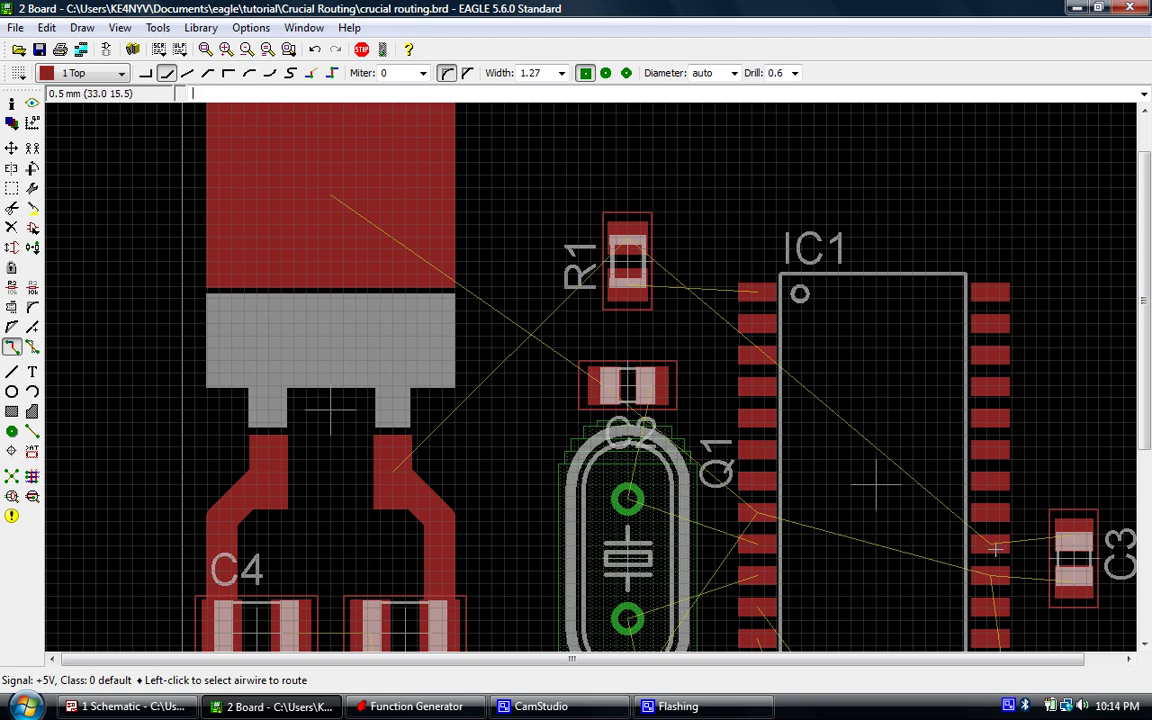
scroll(988, 543, "down", 3)
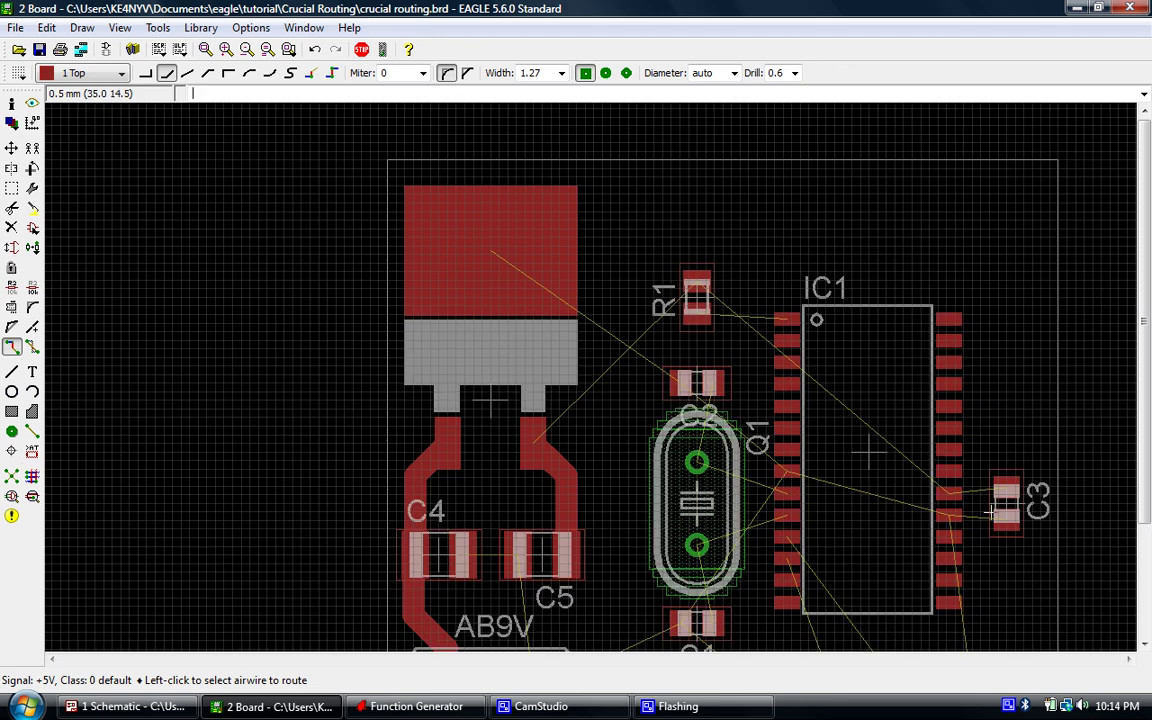
scroll(933, 499, "up", 5)
scroll(933, 499, "up", 3)
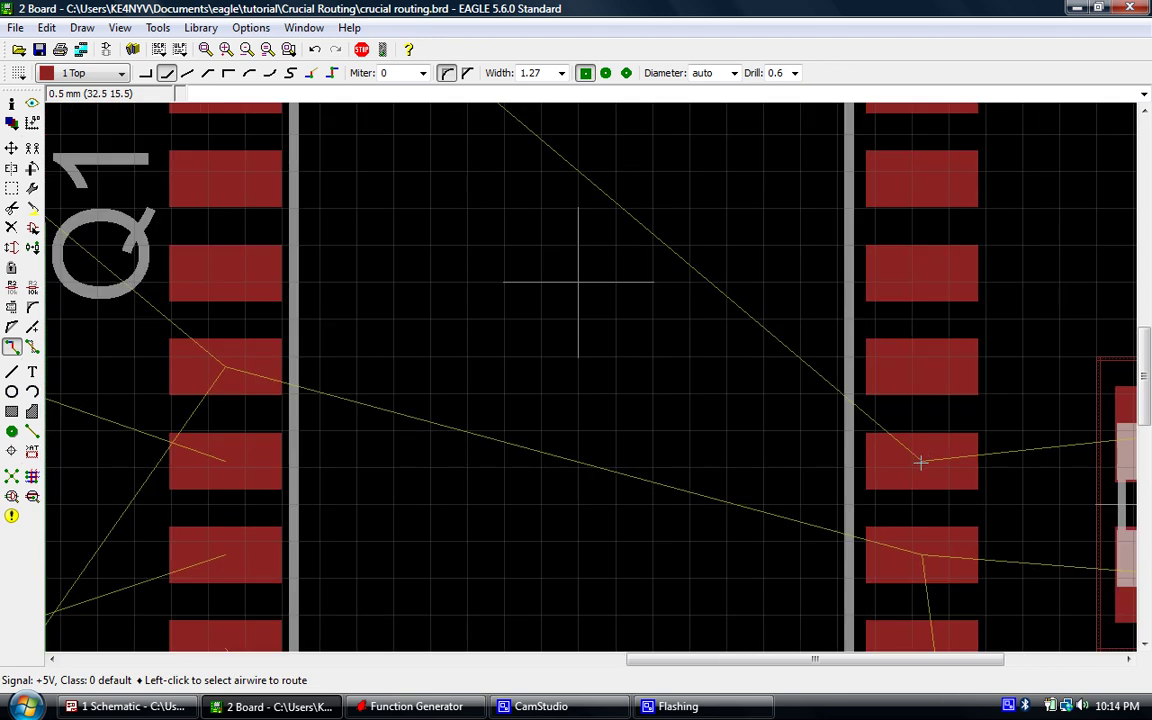
- Start the +5V trace at IC1's pin and set its width to 0.6096
left_click(920, 462)
left_click(915, 458)
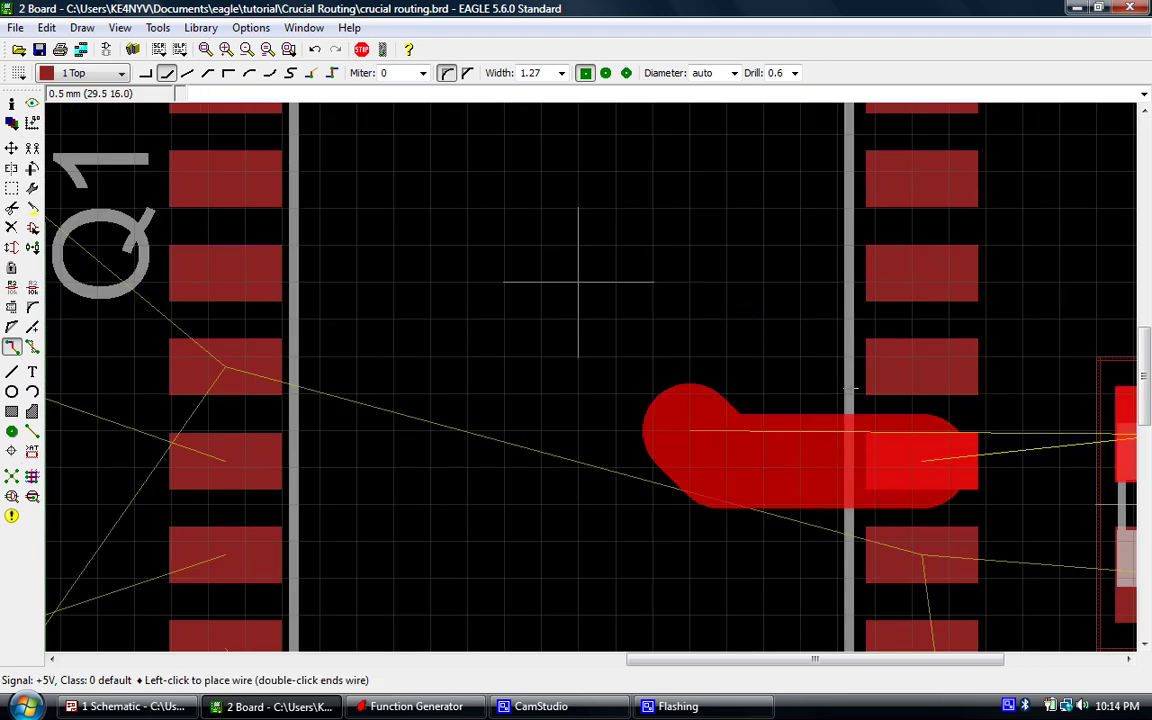
left_click(561, 73)
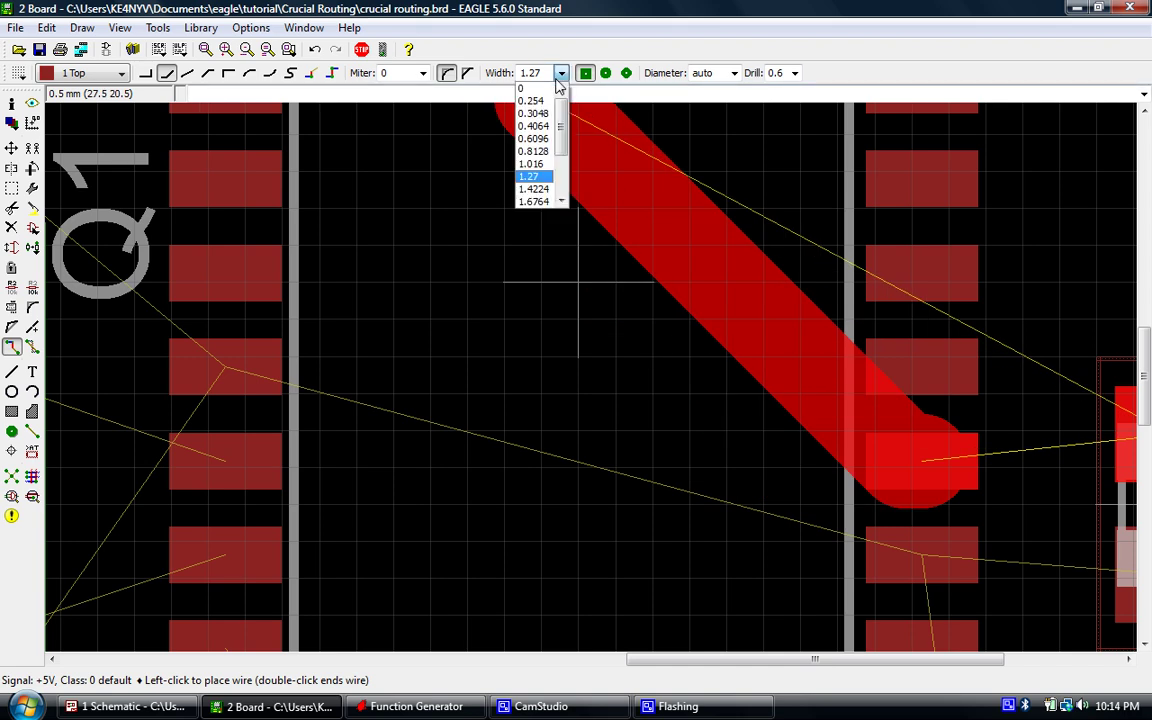
left_click(538, 152)
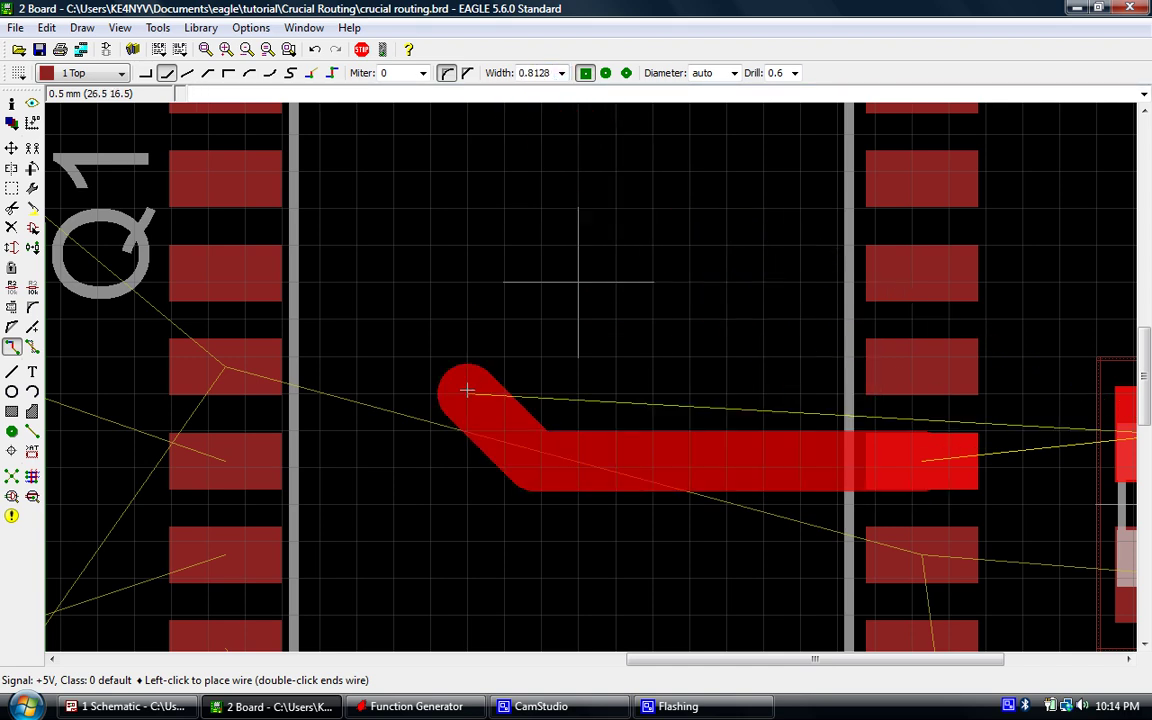
left_click(561, 73)
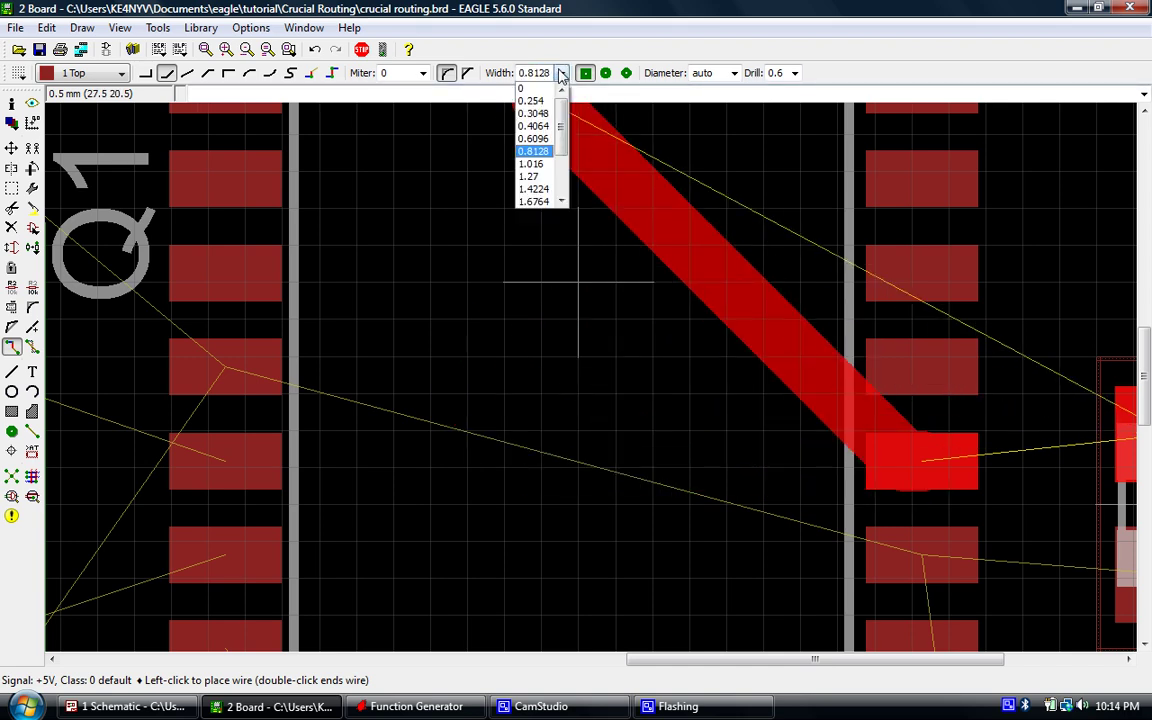
left_click(533, 138)
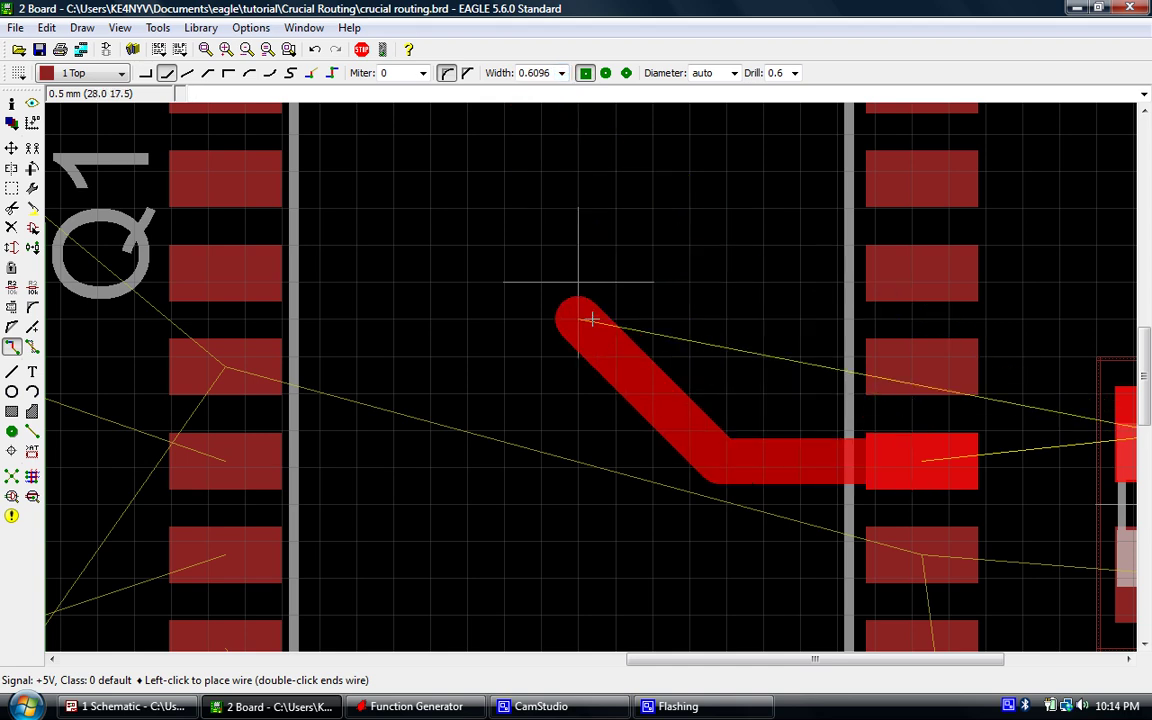
scroll(718, 637, "down", 1)
scroll(700, 615, "down", 2)
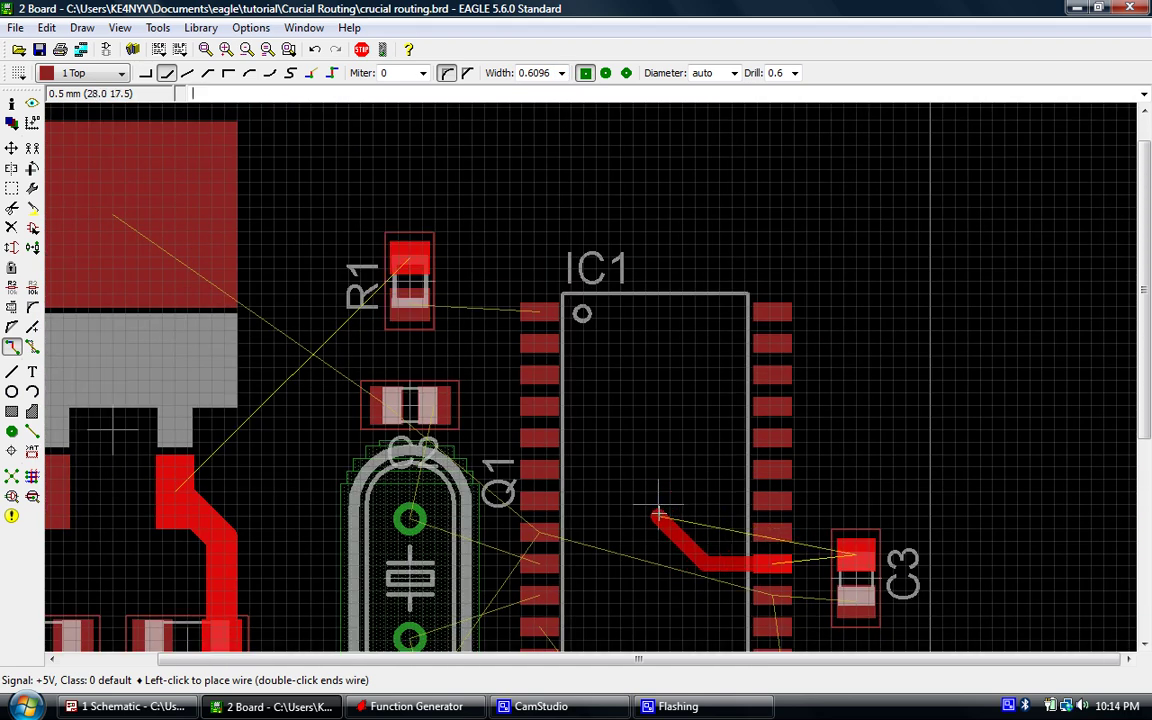
- Bend the +5V trace inside and above IC1, ending on R1's pad
left_click(655, 530)
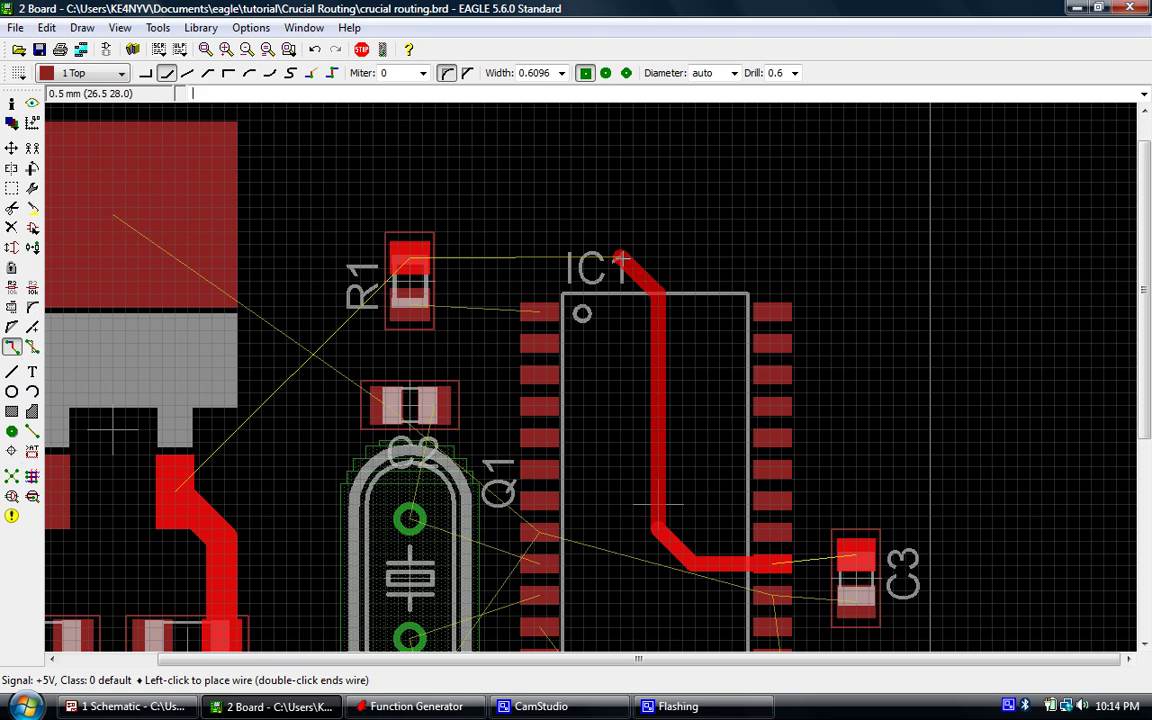
left_click(620, 256)
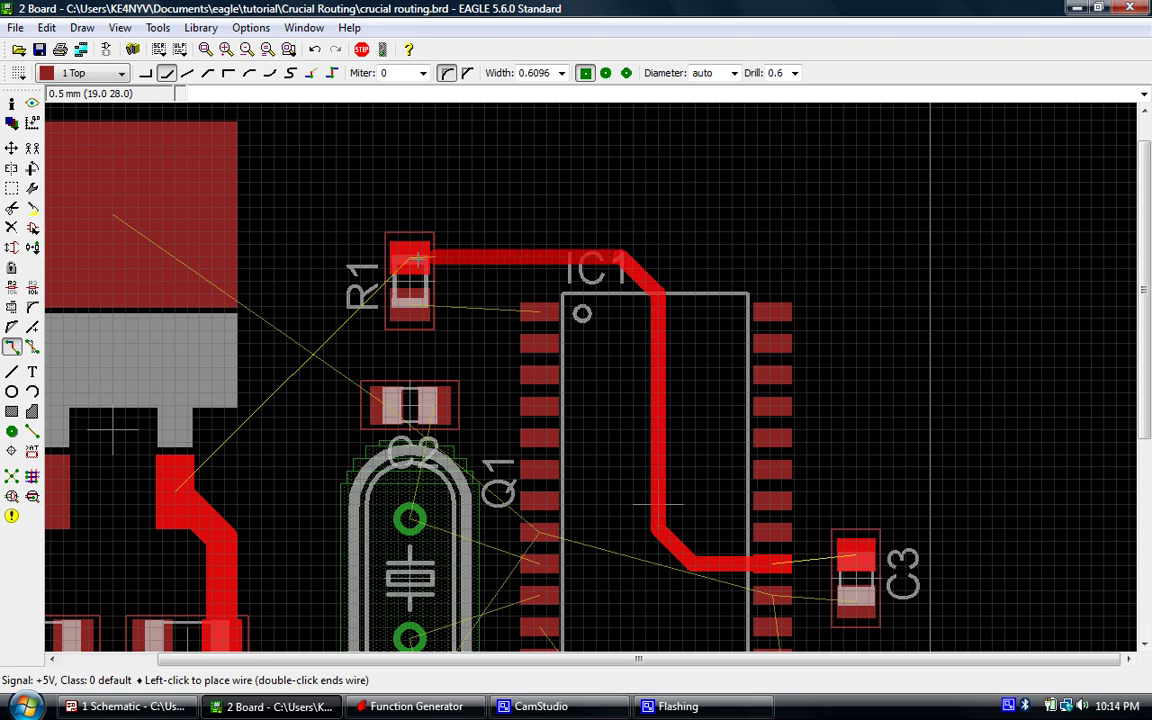
left_click(407, 261)
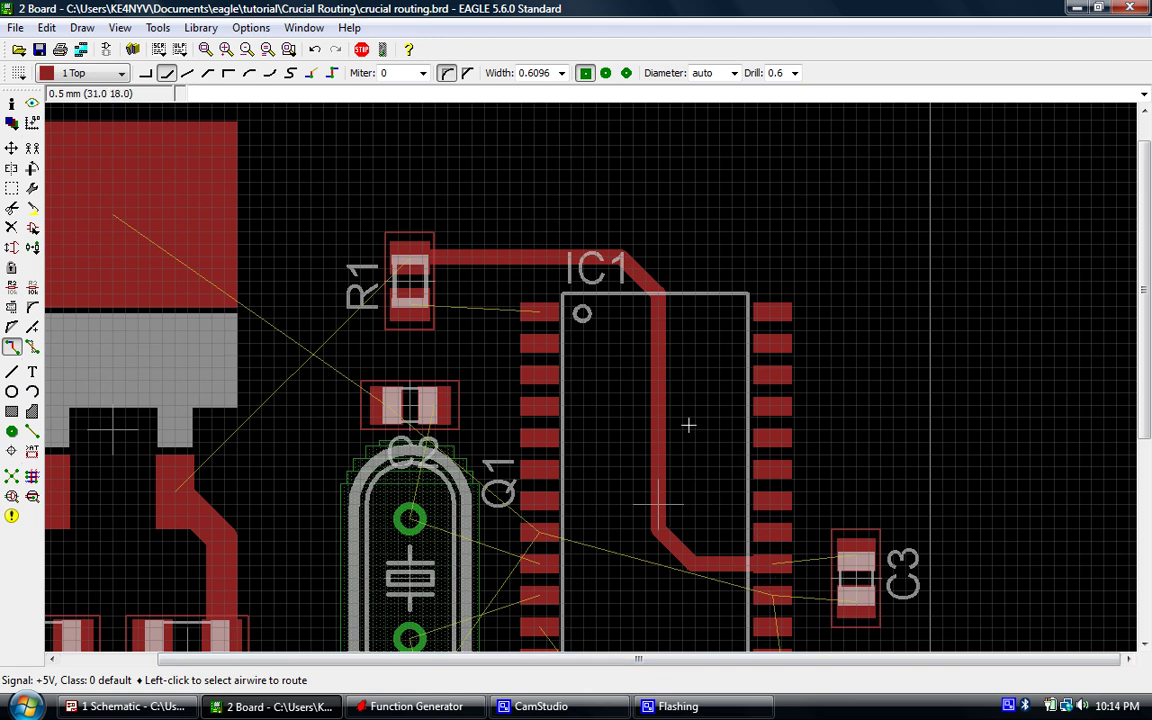
- Route the +5V trace from R1 left and down to the regulator's right lead
scroll(640, 272, "down", 3)
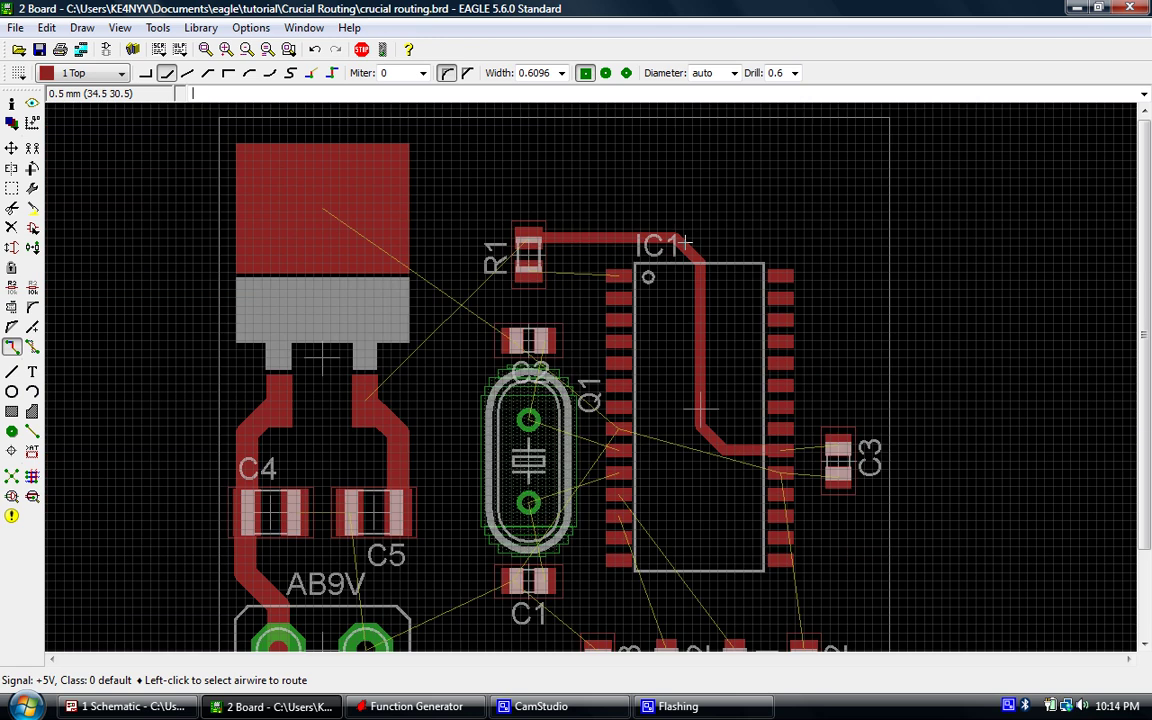
scroll(655, 205, "up", 4)
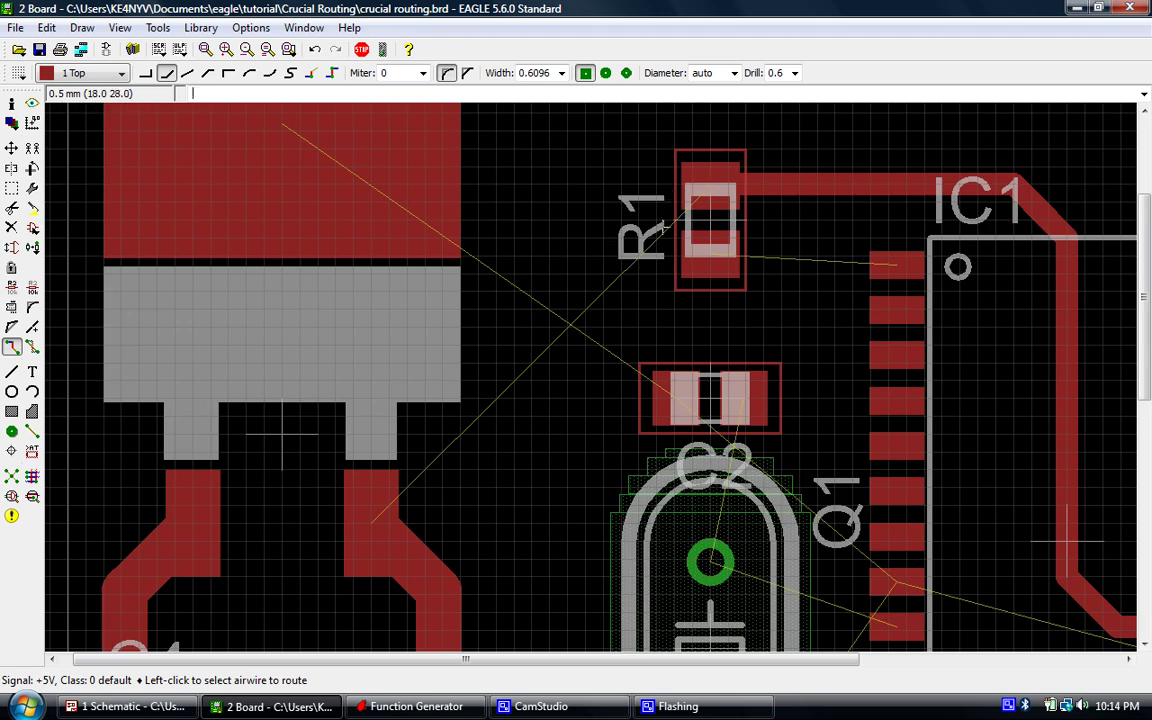
left_click(710, 187)
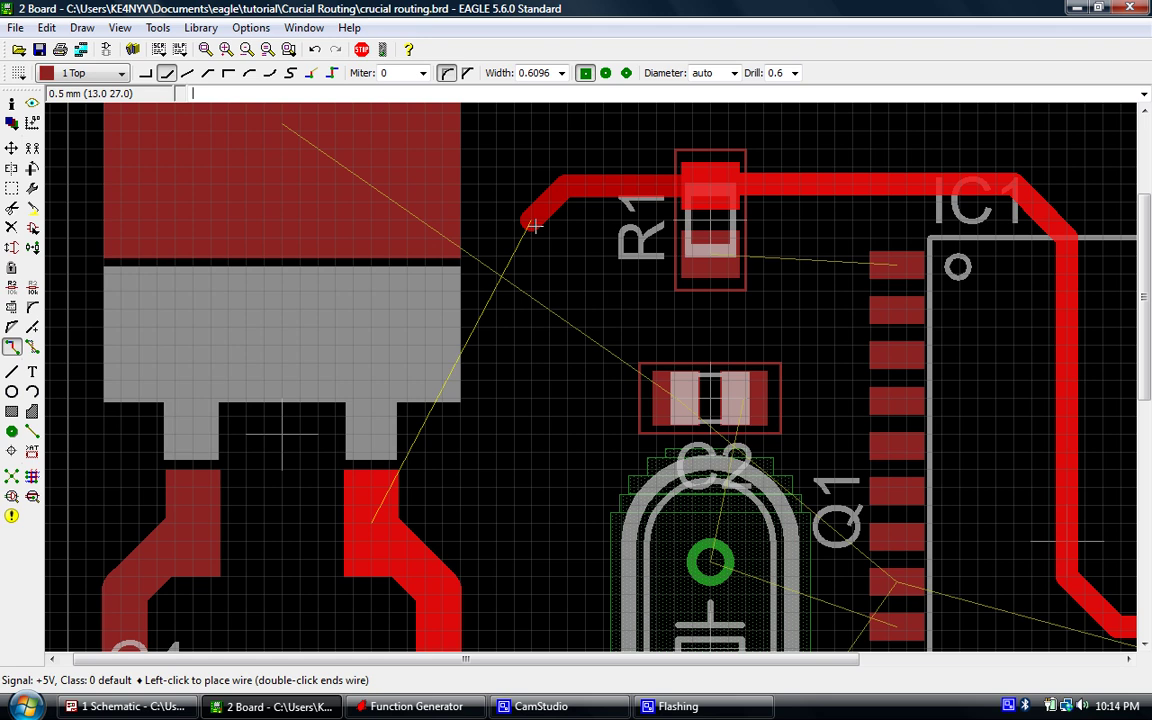
left_click(514, 238)
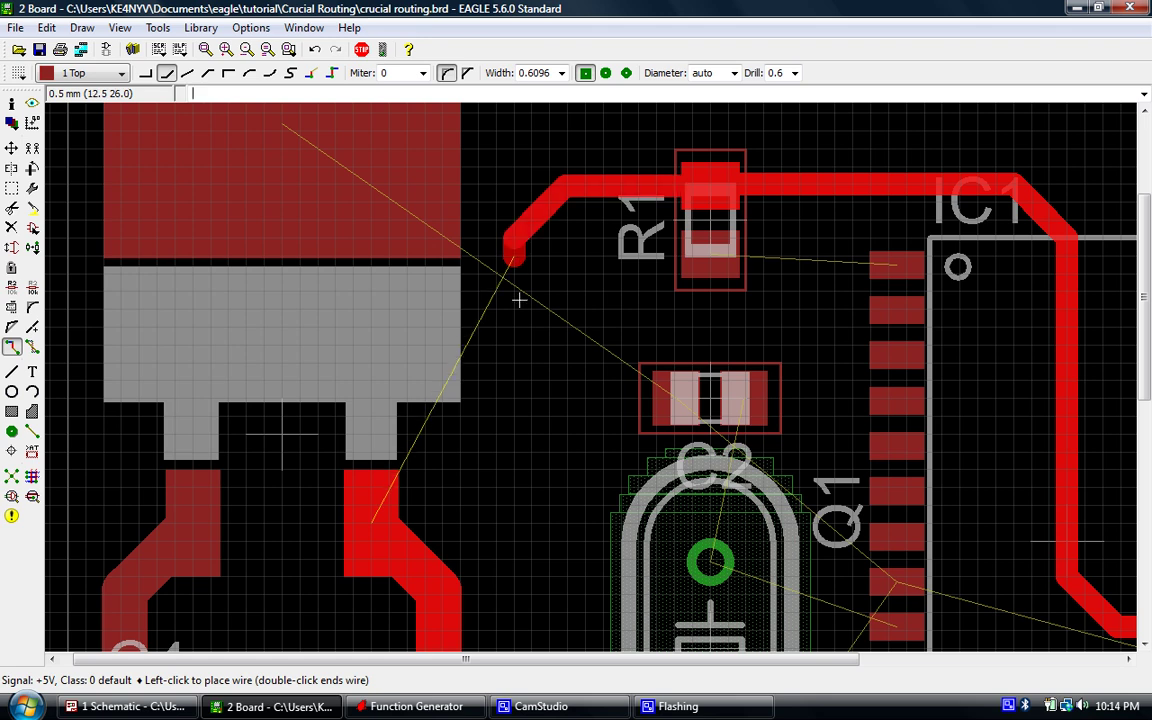
left_click(370, 527)
scroll(378, 388, "down", 3)
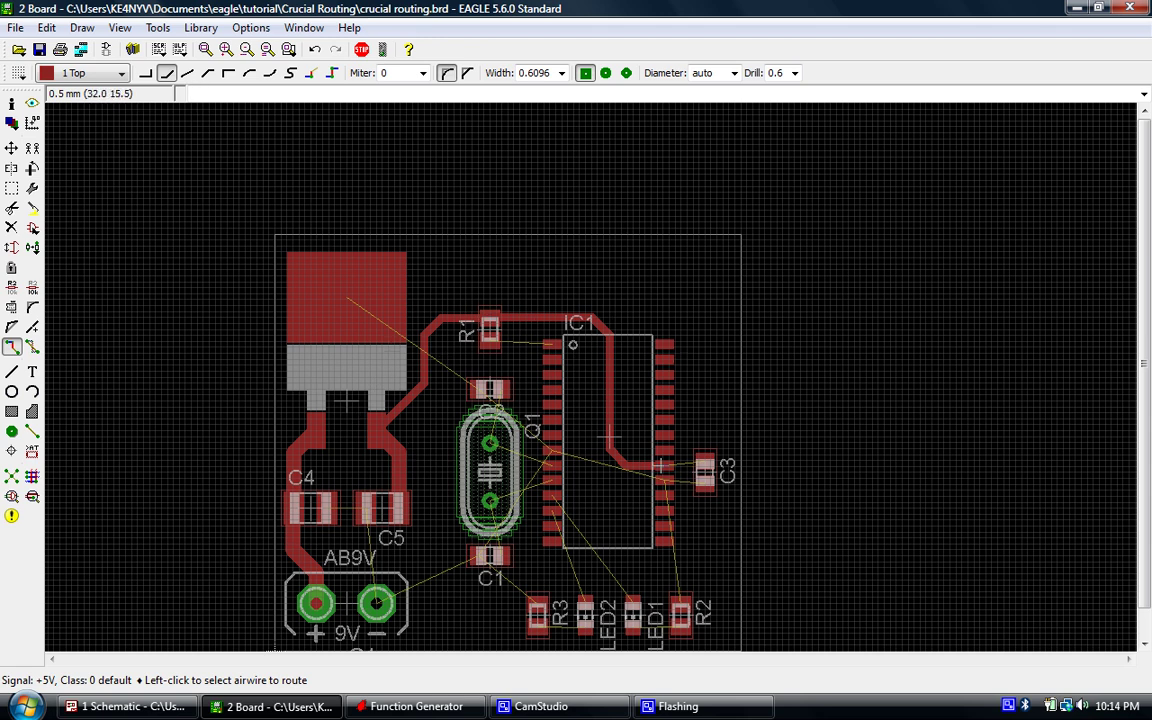
- Route the short N$3 trace from IC1 pin 1 to R1's lower pad
scroll(481, 330, "up", 3)
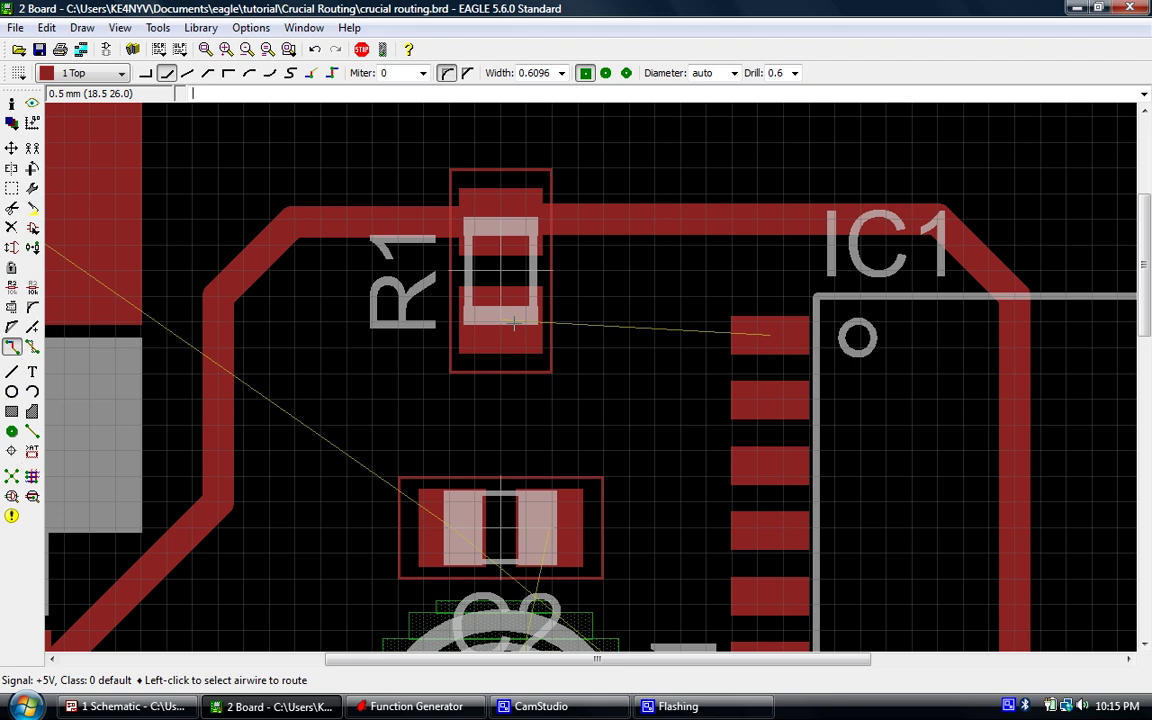
left_click(770, 334)
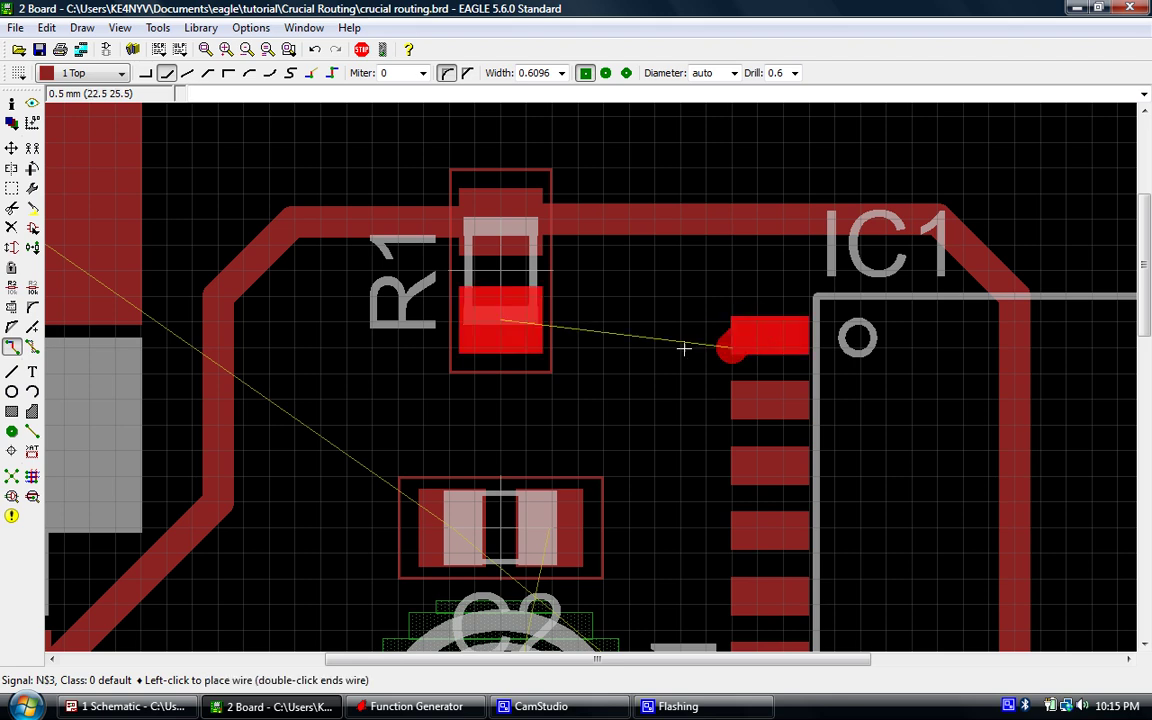
left_click(505, 318)
scroll(502, 318, "down", 6)
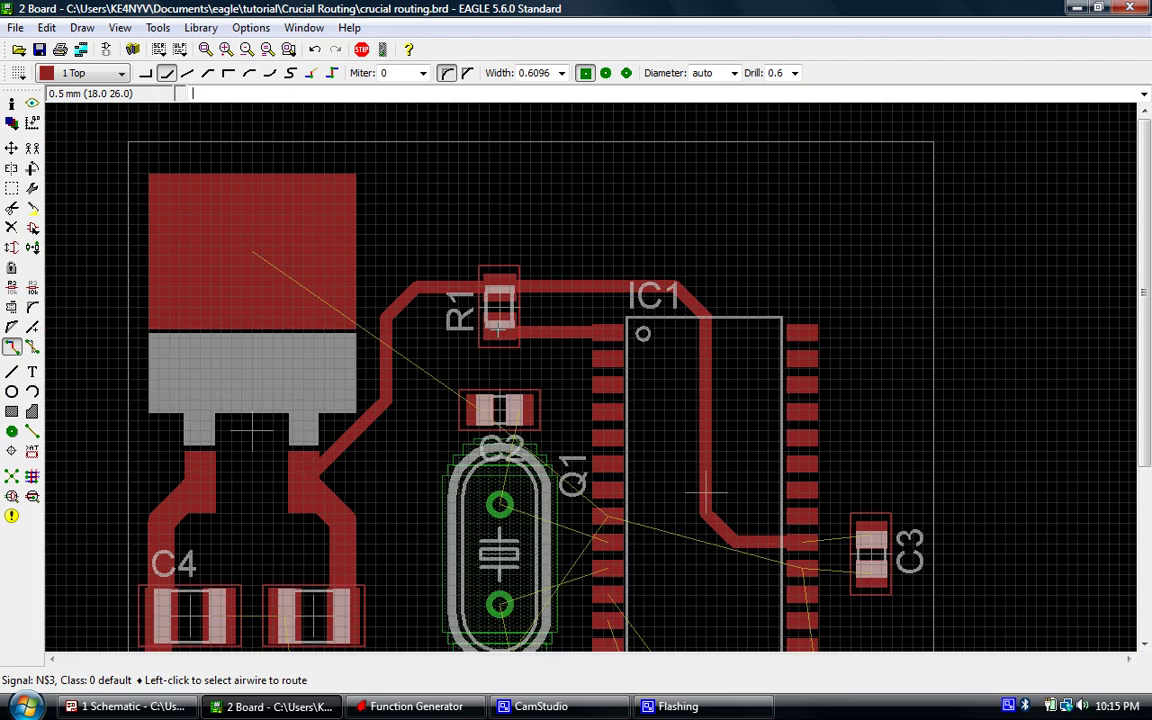
scroll(615, 468, "up", 3)
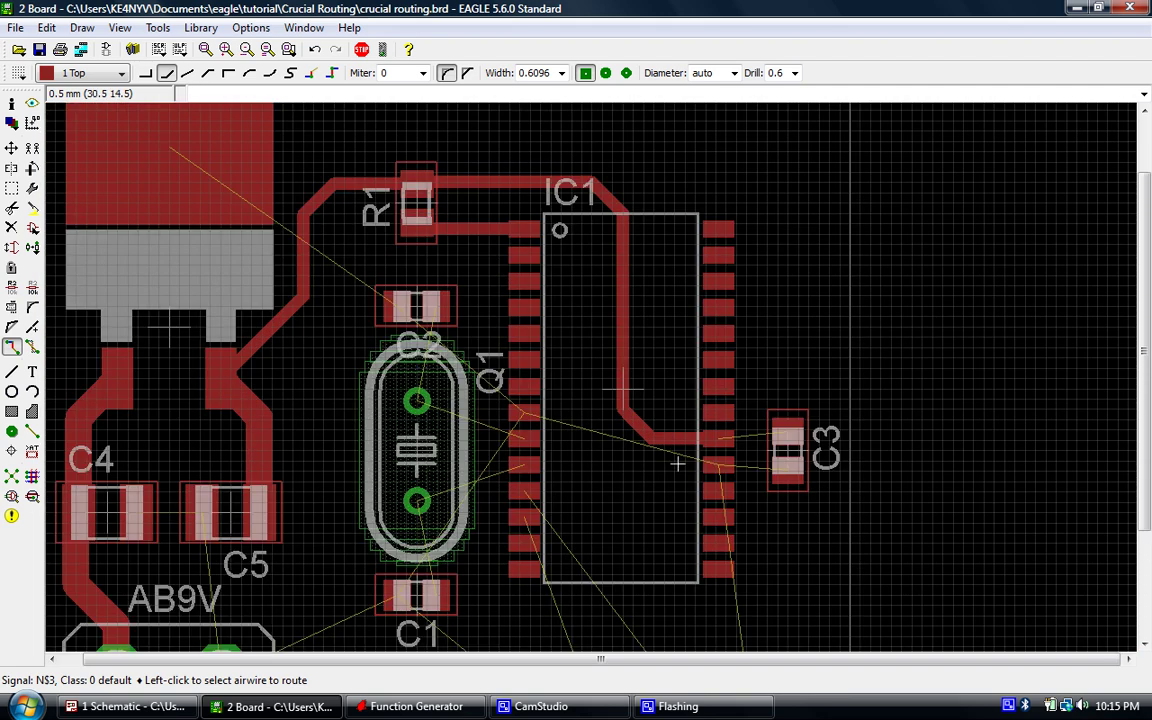
scroll(843, 458, "up", 6)
scroll(655, 232, "down", 3)
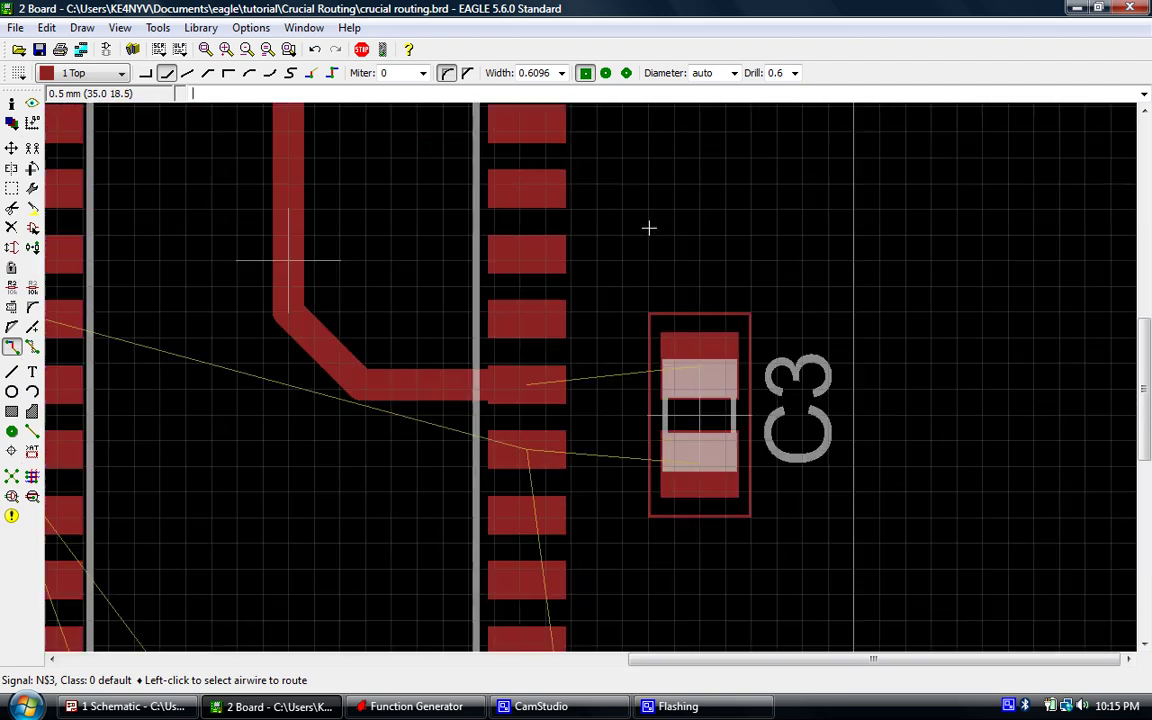
scroll(577, 387, "up", 3)
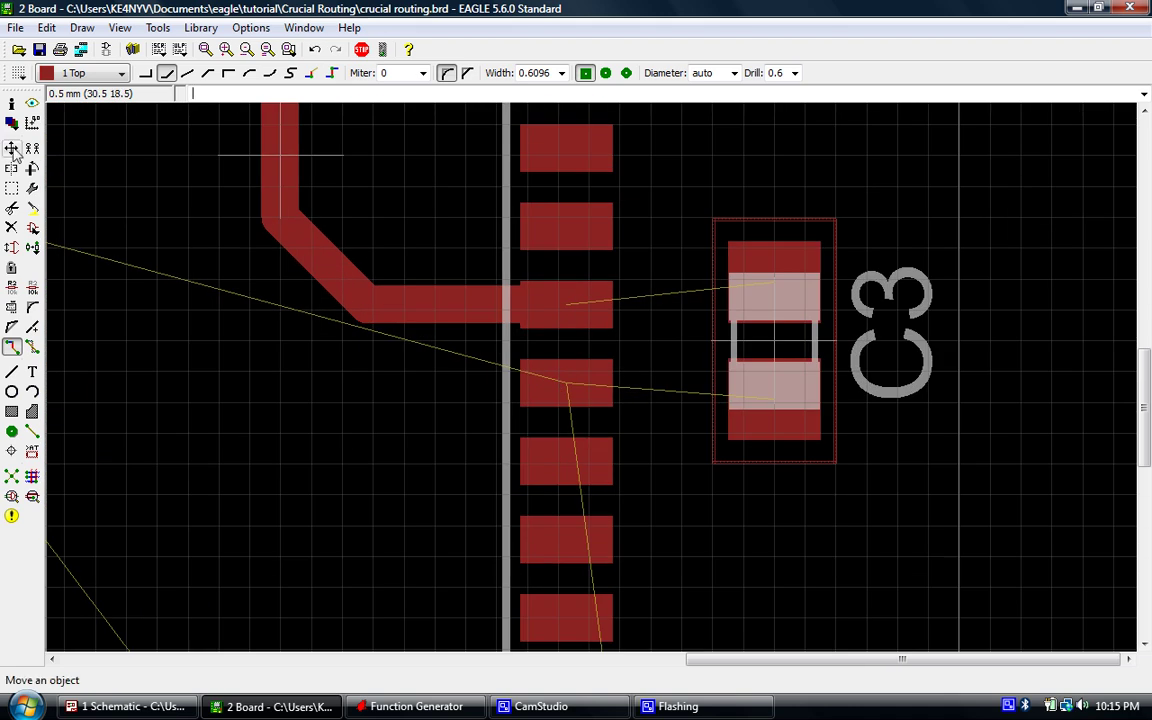
left_click(13, 149)
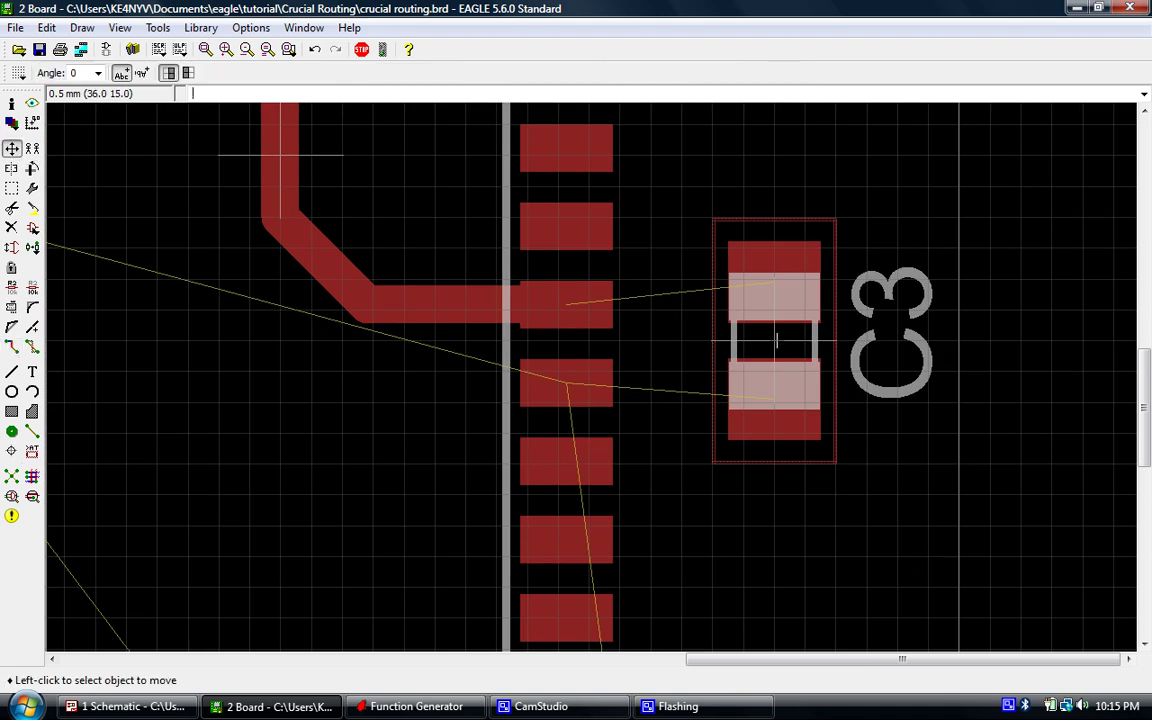
- Move C3 slightly left, closer to IC1
left_click(777, 341)
left_click(747, 341)
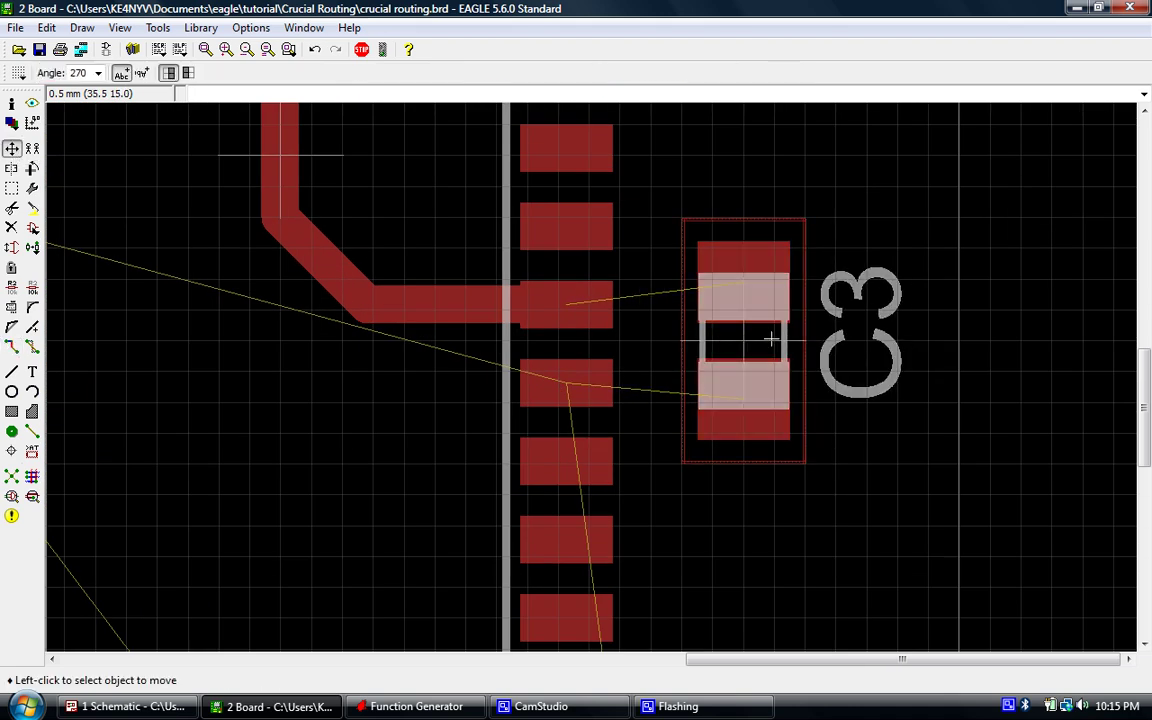
left_click(563, 301)
left_click(583, 302)
left_click(588, 303)
left_click(597, 303)
left_click(749, 282)
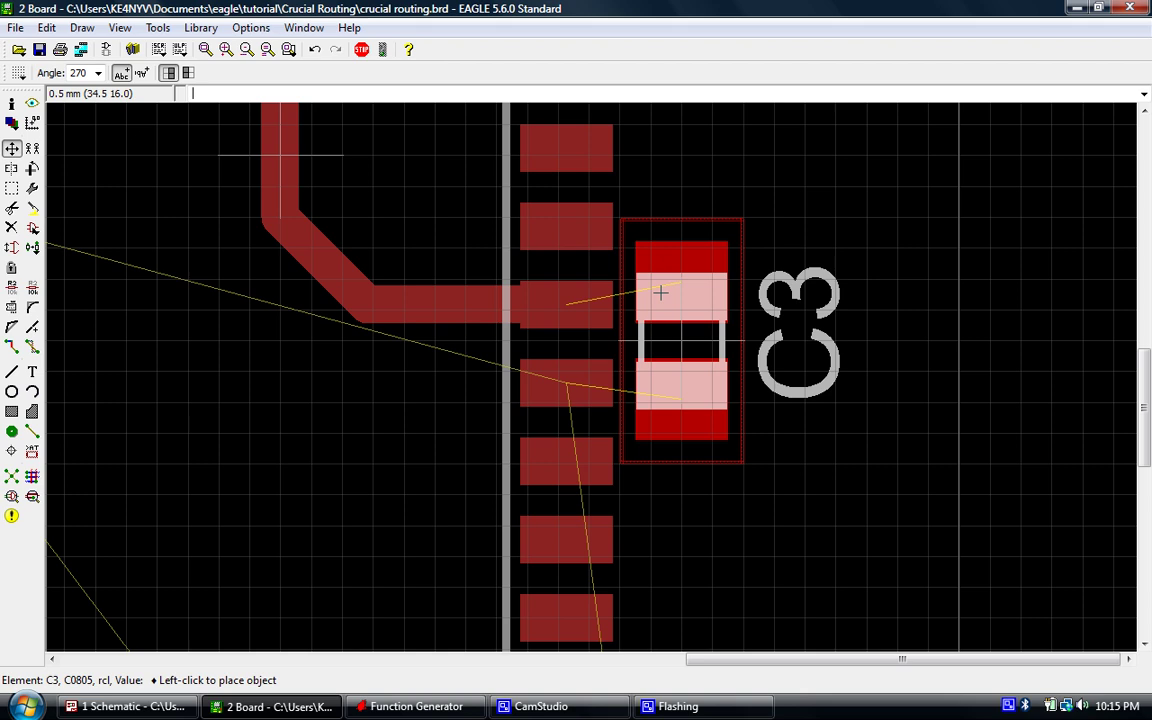
left_click(741, 290)
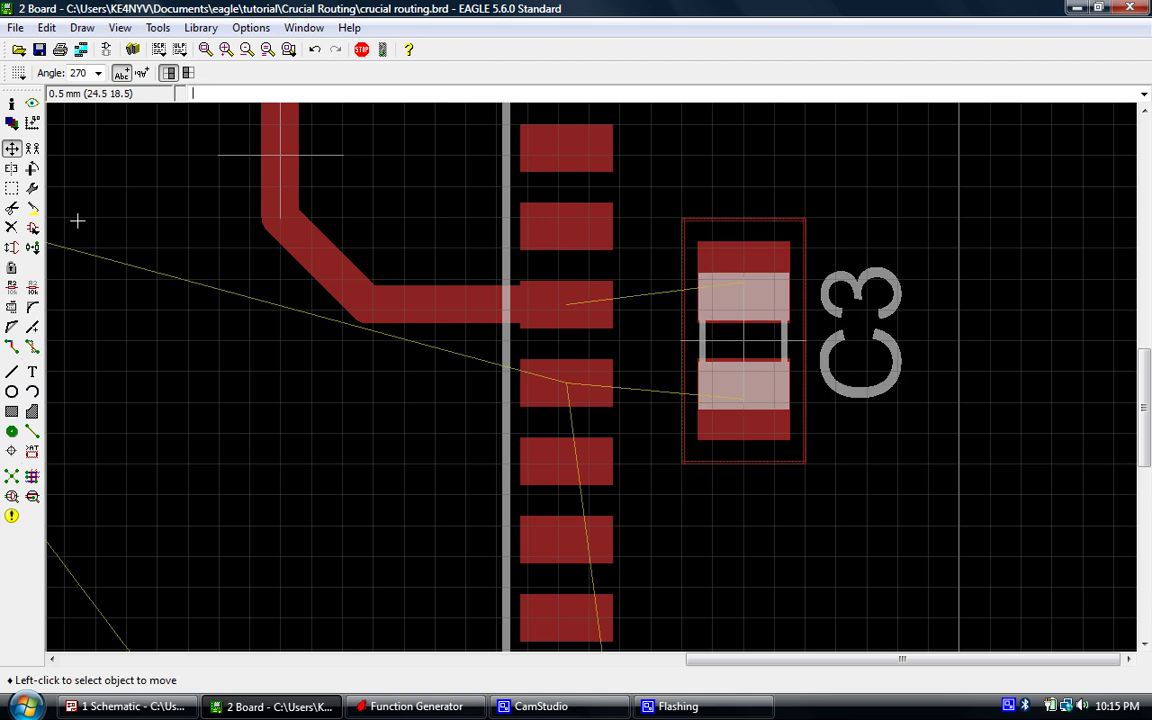
- Route a short trace from the IC1 pin to C3's top pad
left_click(12, 346)
left_click(569, 303)
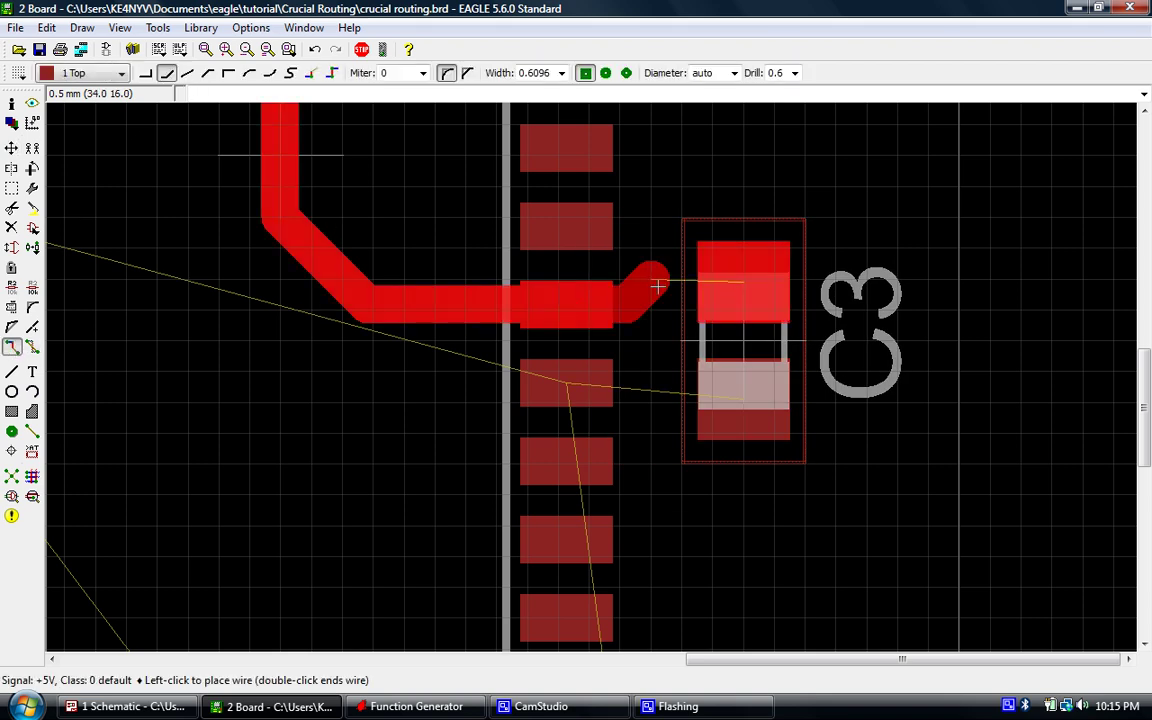
left_click(755, 282)
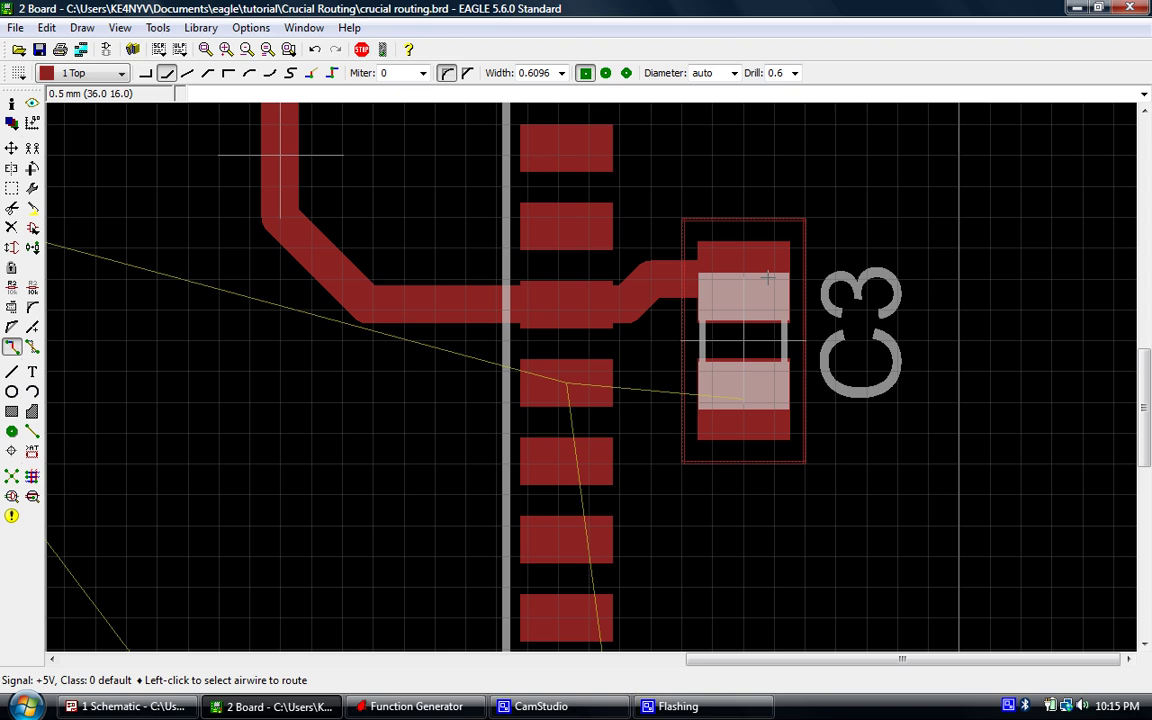
scroll(667, 226, "up", 1)
scroll(667, 226, "up", 2)
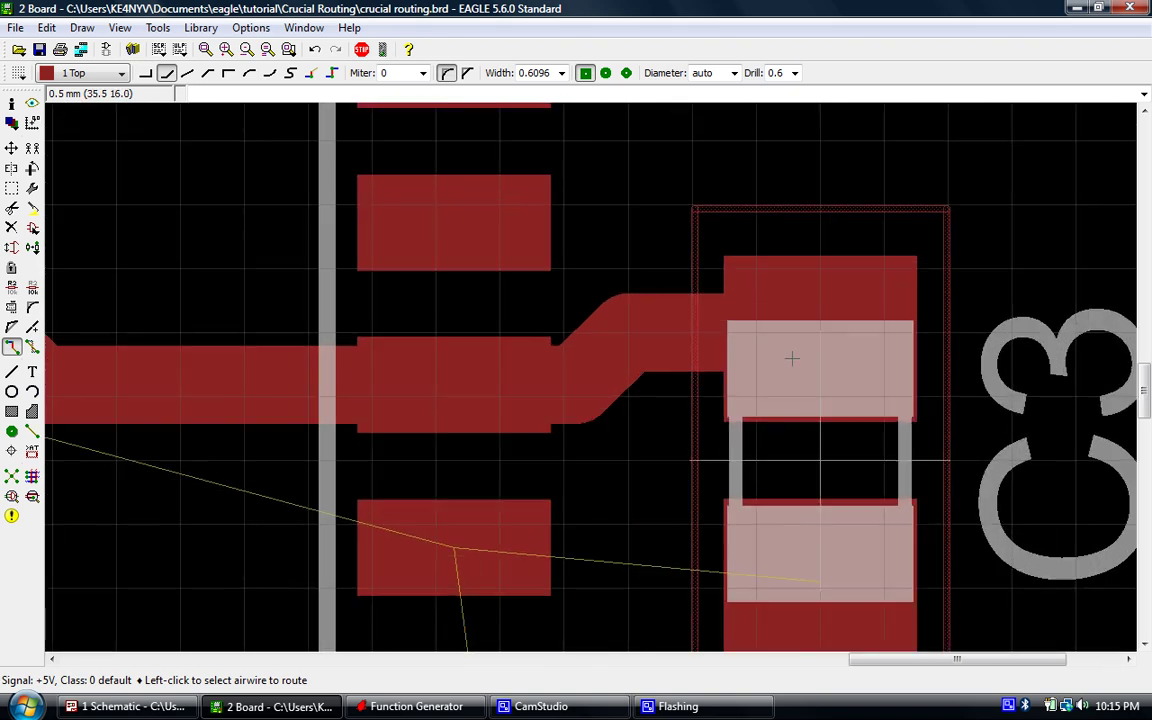
scroll(815, 239, "down", 4)
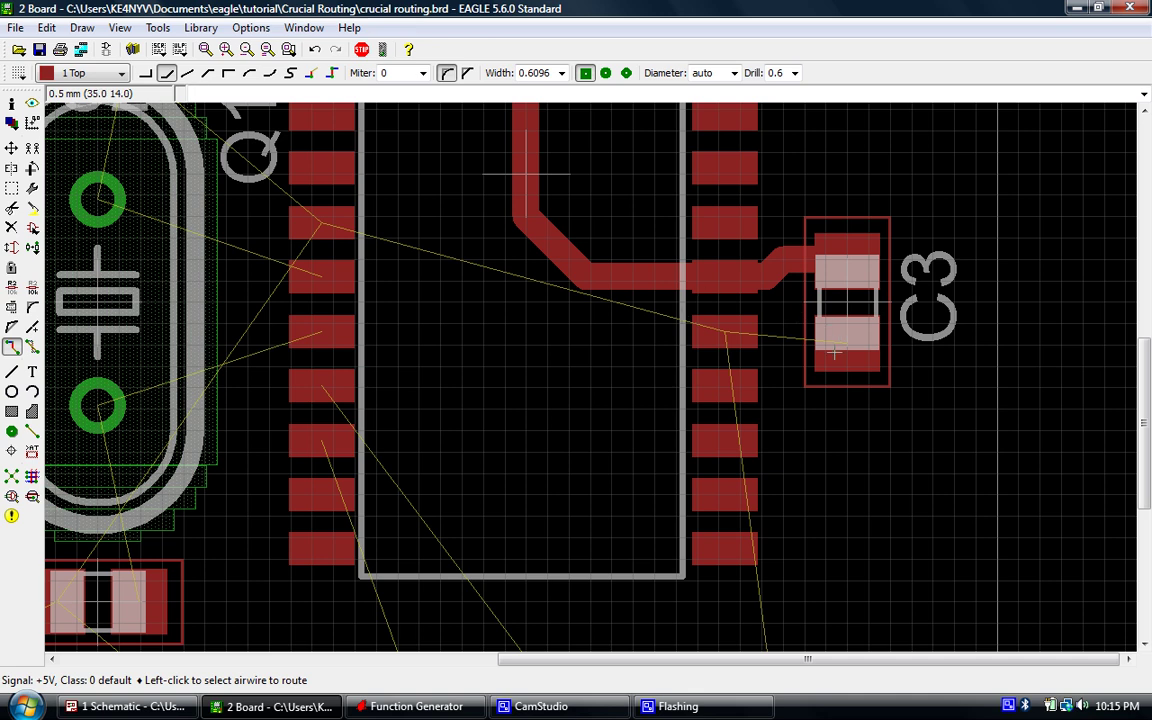
scroll(834, 352, "down", 2)
scroll(972, 416, "down", 1)
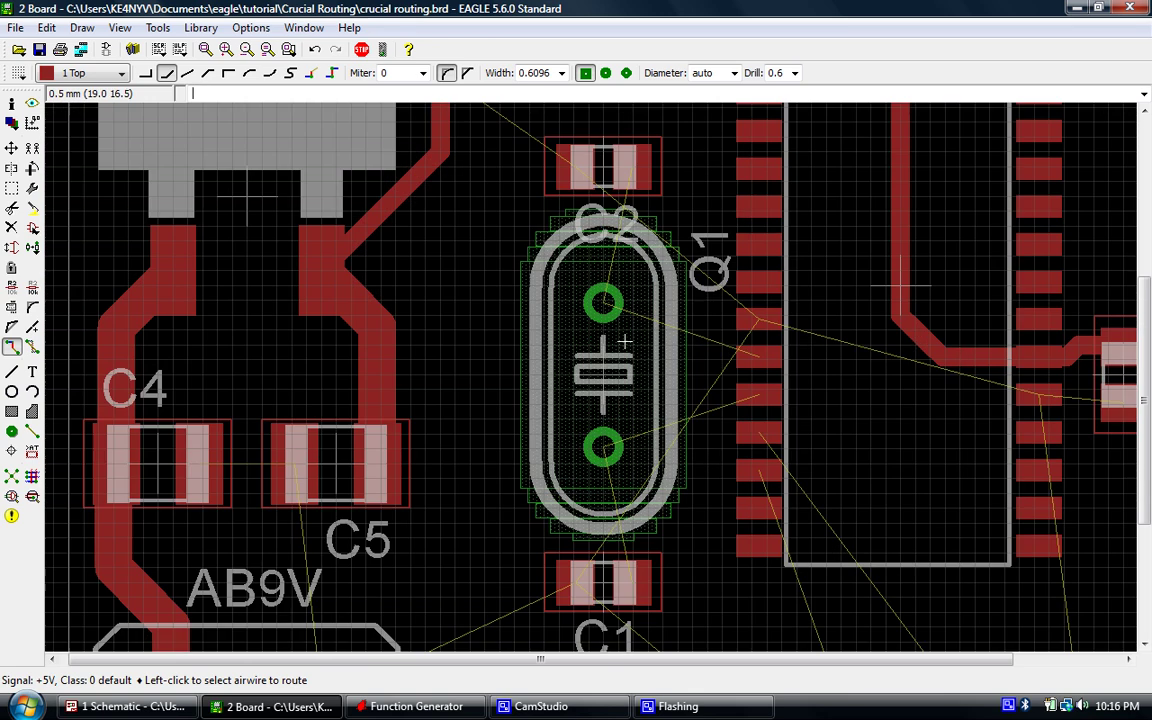
scroll(614, 364, "up", 3)
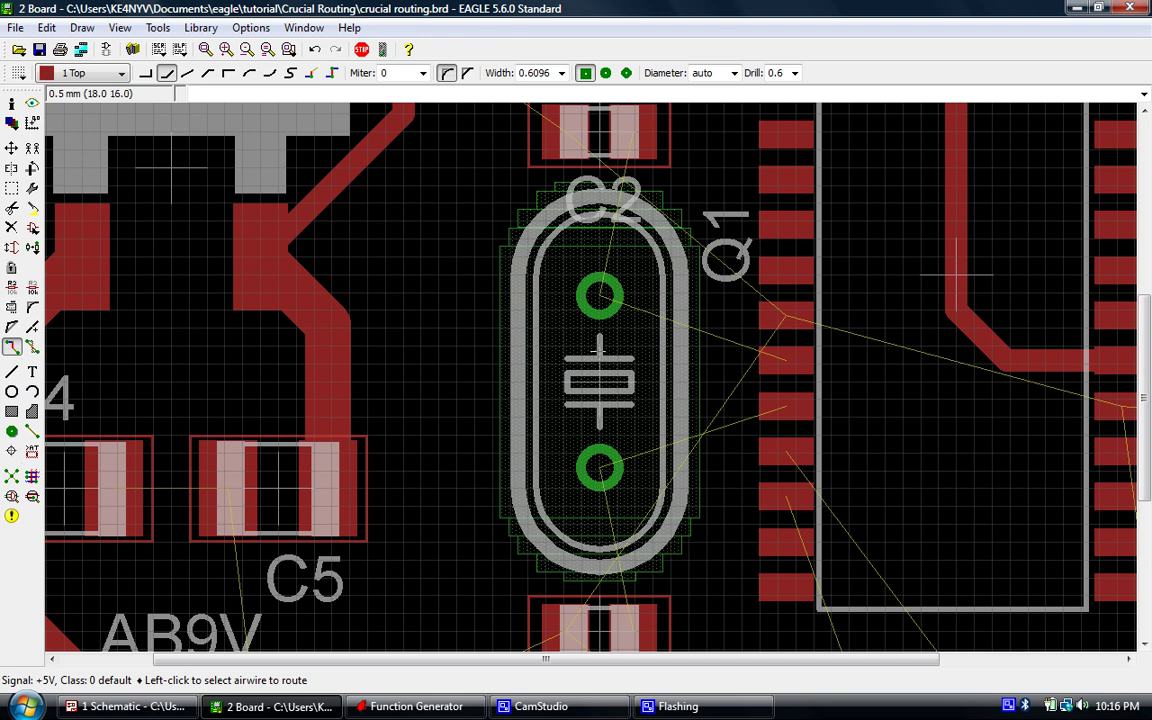
scroll(598, 346, "up", 1)
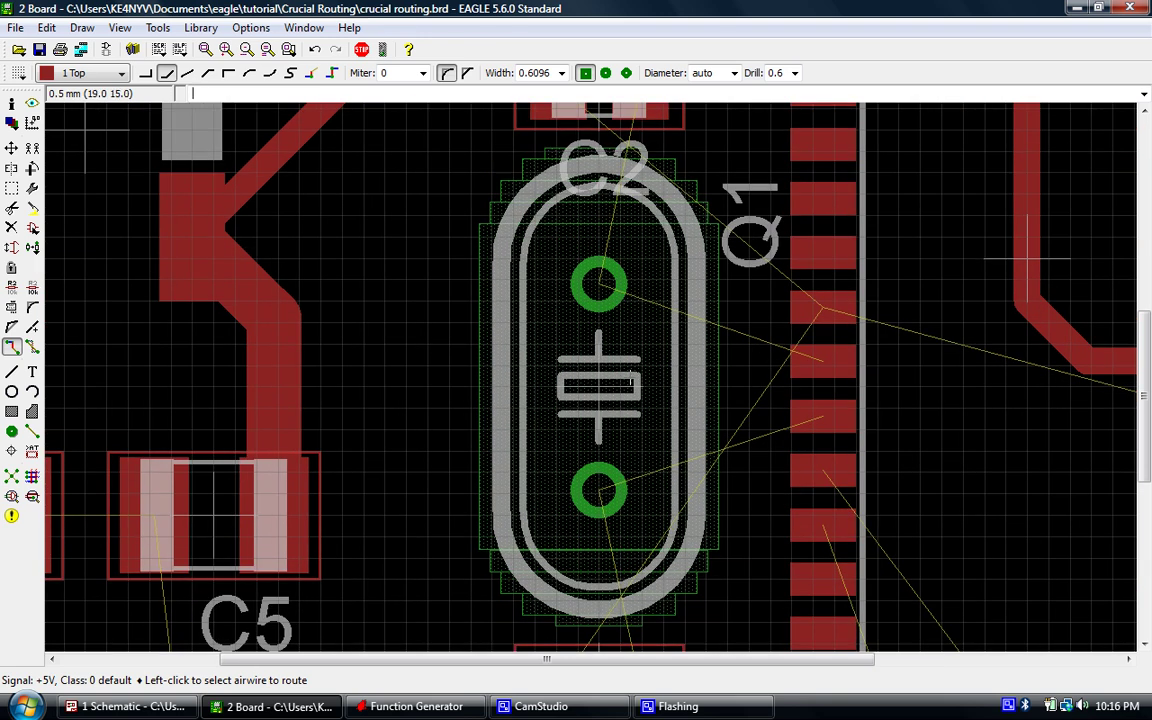
scroll(700, 349, "up", 1)
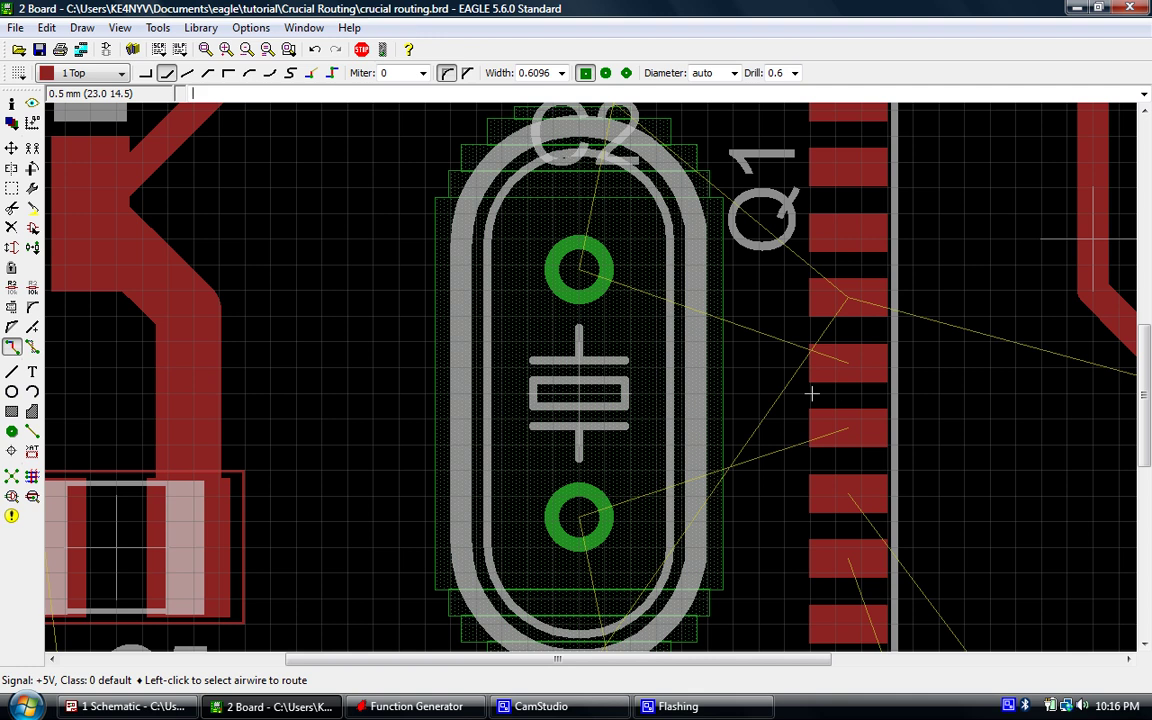
scroll(630, 395, "down", 3)
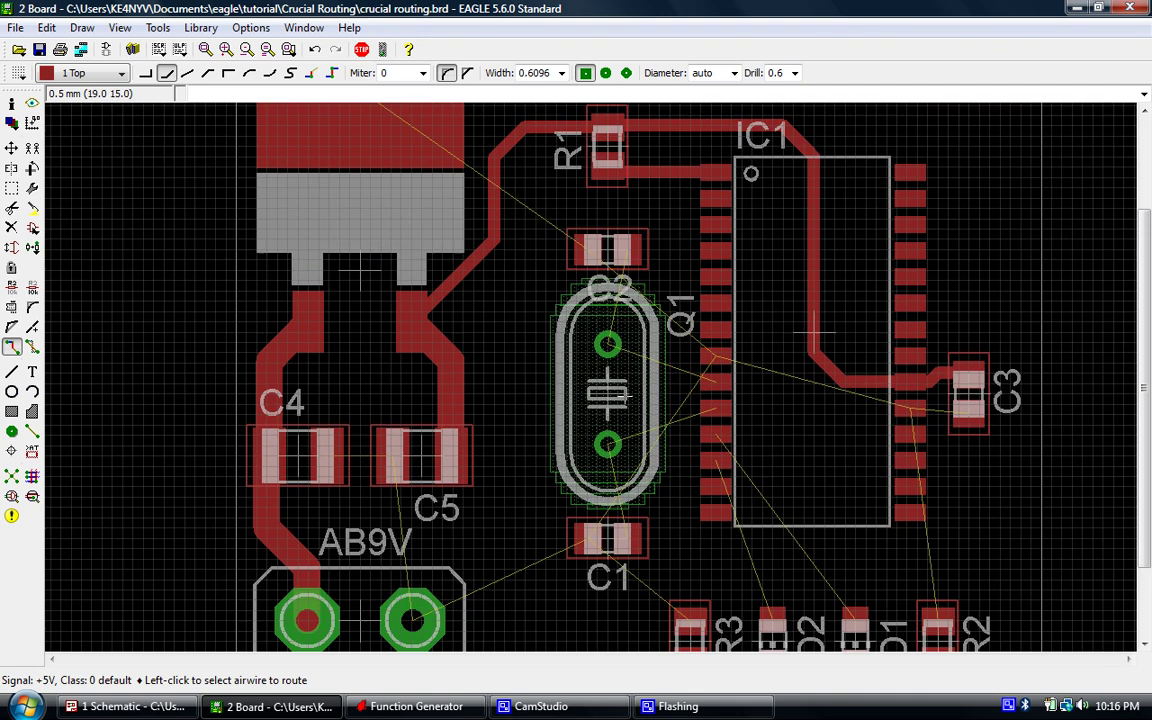
scroll(563, 355, "down", 2)
scroll(622, 395, "up", 2)
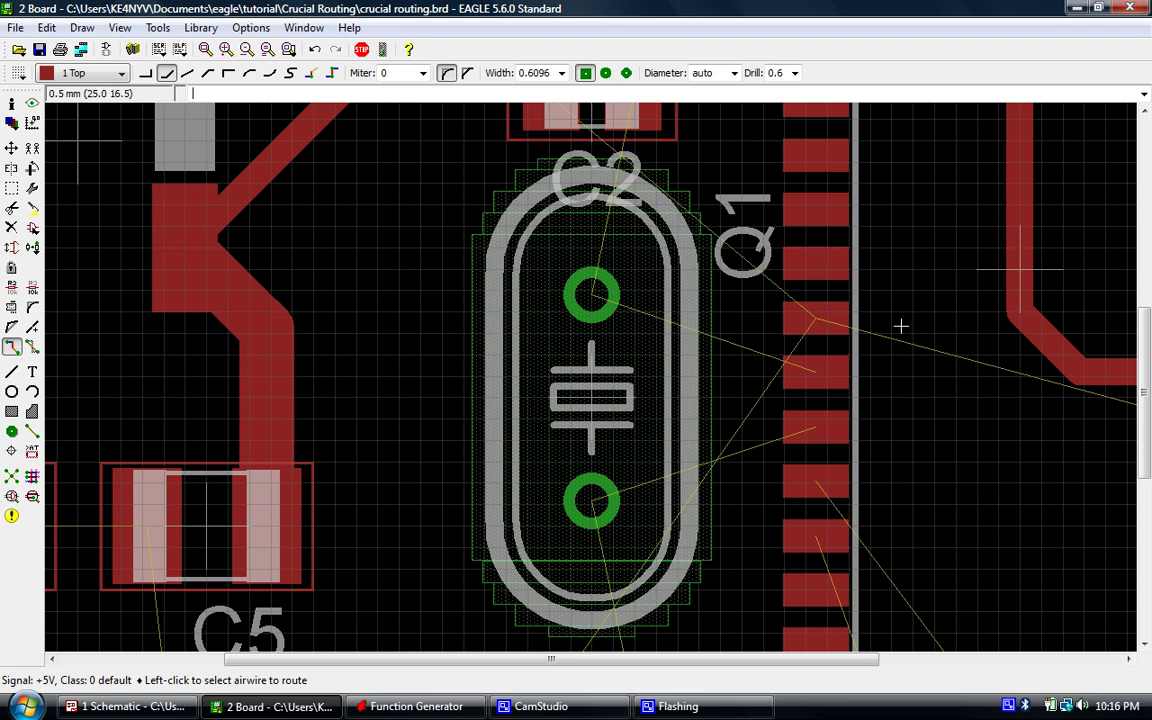
scroll(901, 326, "down", 4)
scroll(709, 388, "up", 1)
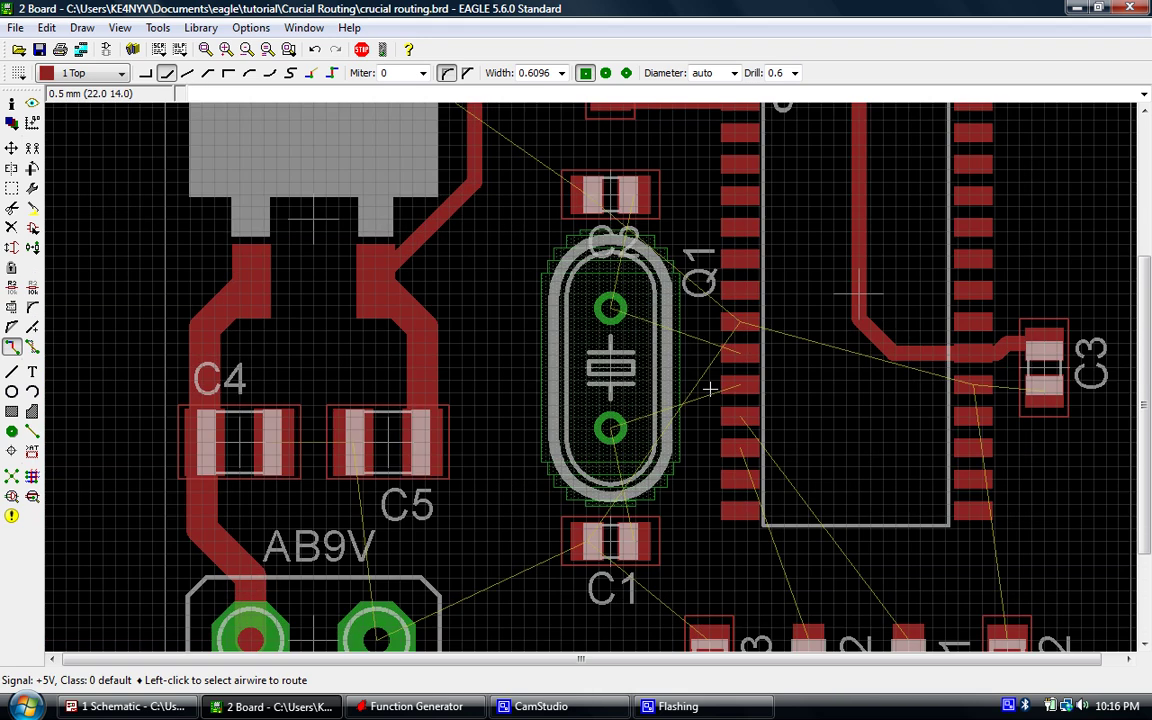
scroll(709, 388, "up", 1)
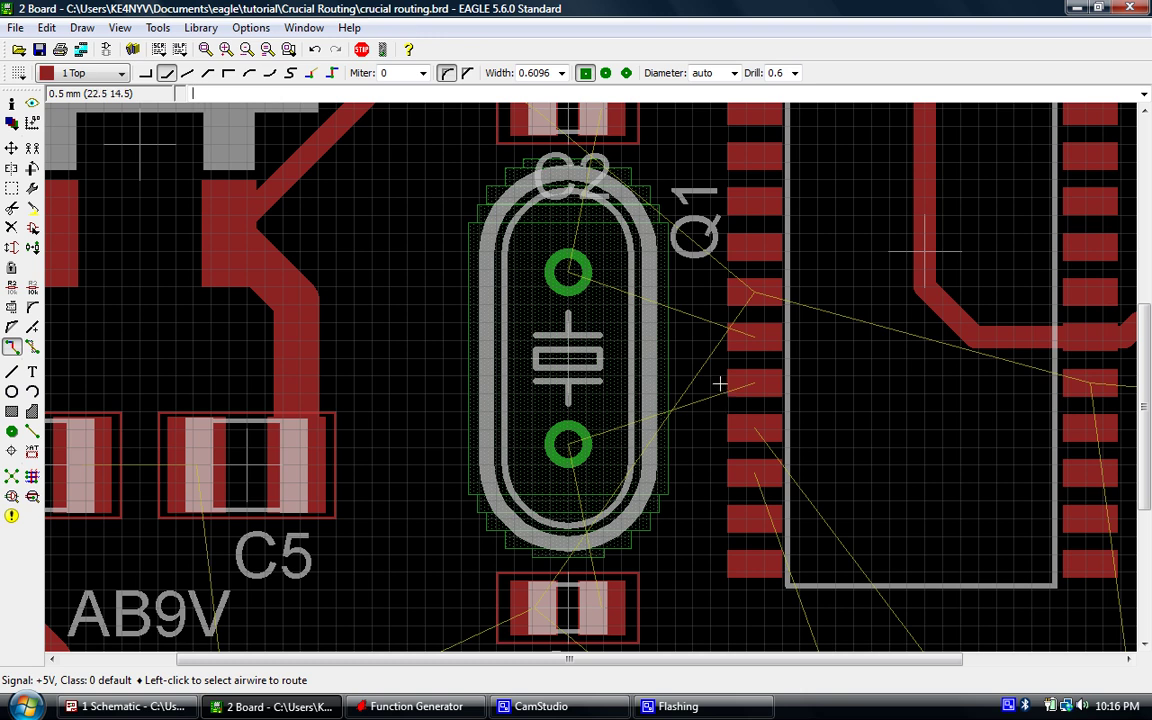
scroll(779, 391, "up", 2)
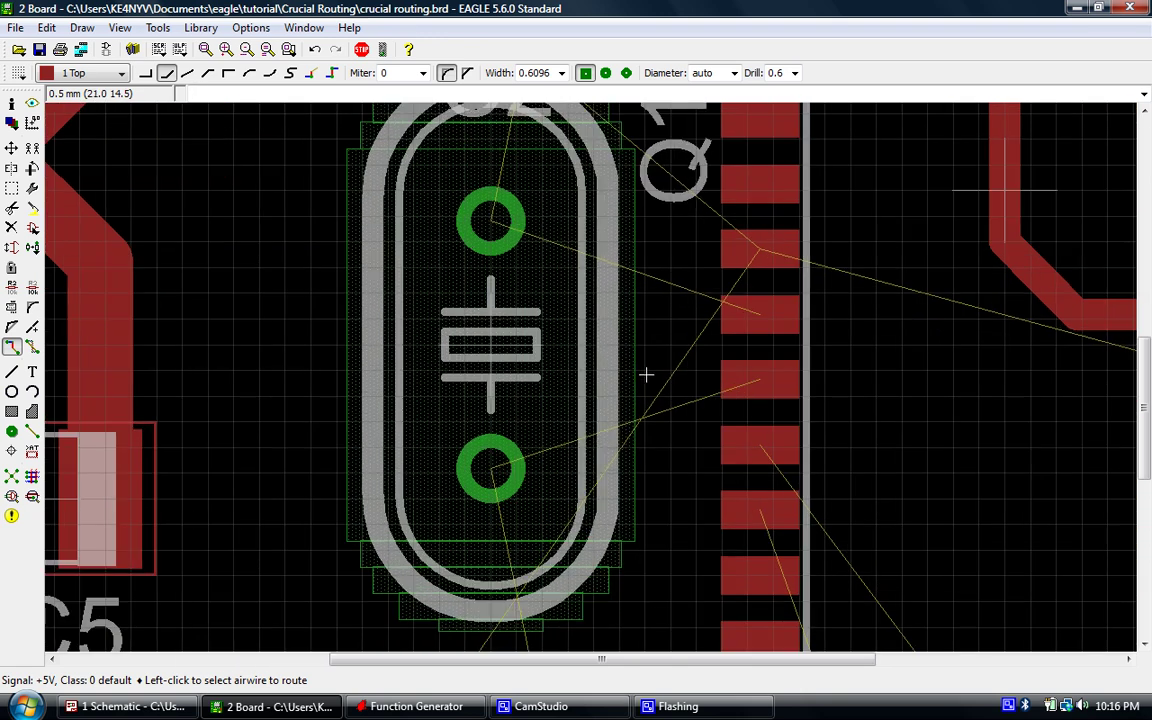
- Route the crystal's lower and upper pins to the two adjacent IC1 pins
left_click(748, 381)
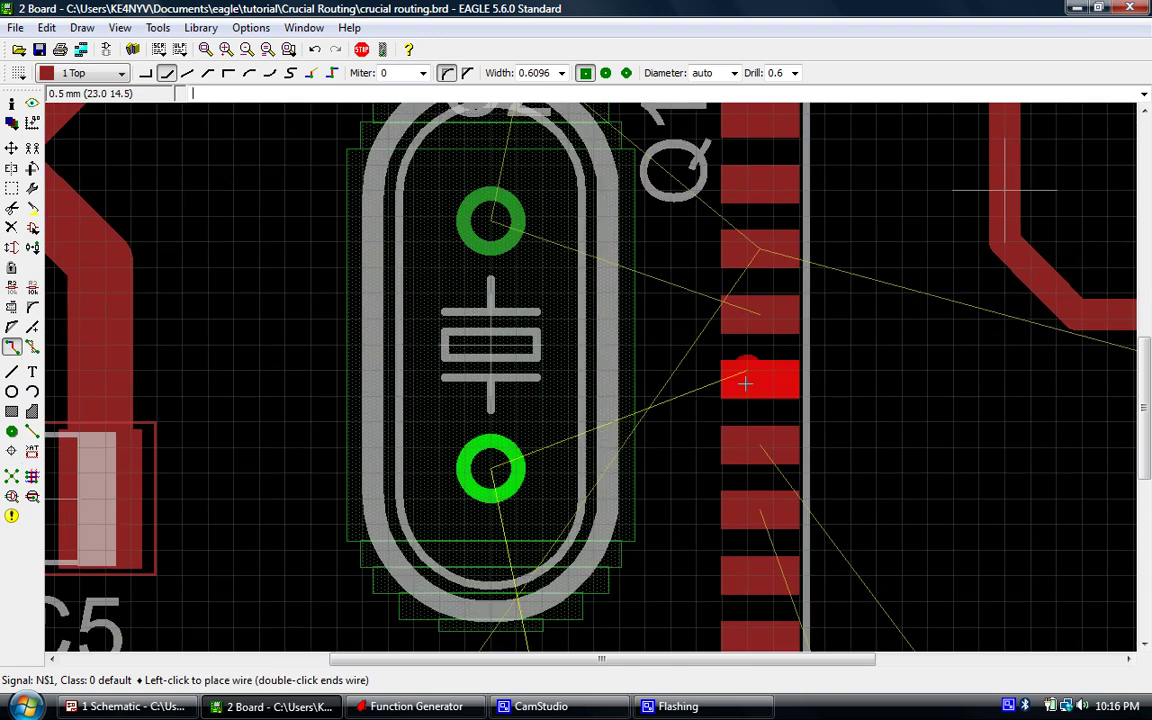
left_click(490, 466)
left_click(758, 312)
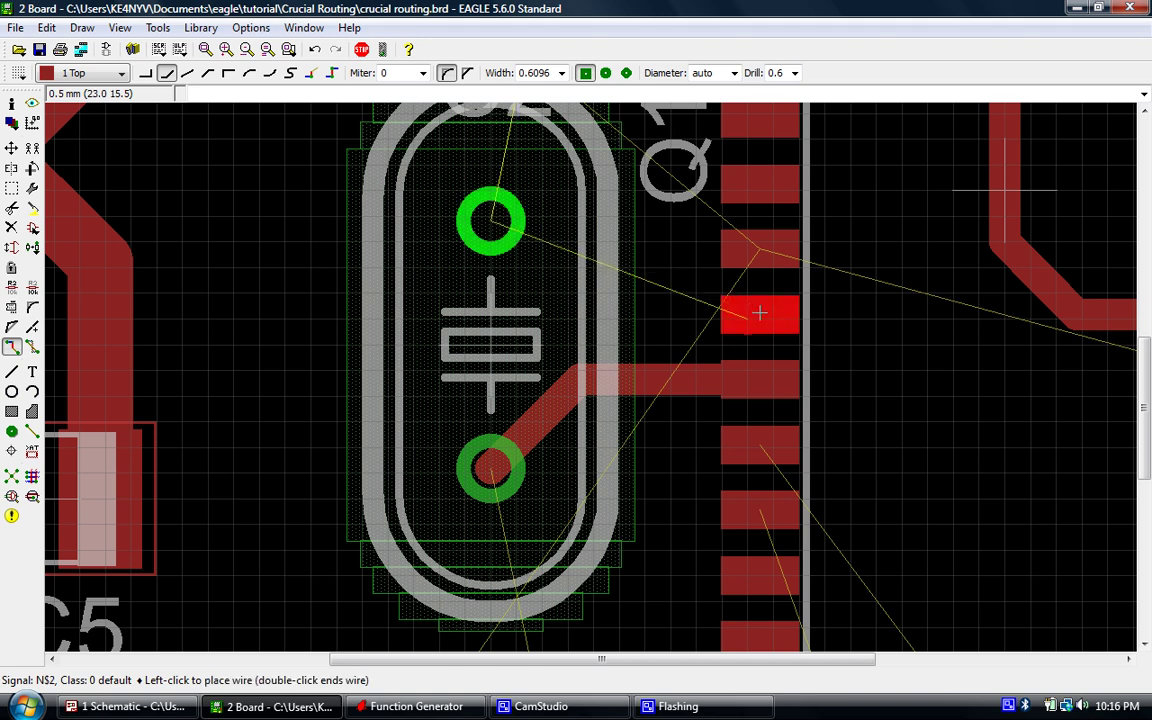
left_click(486, 216)
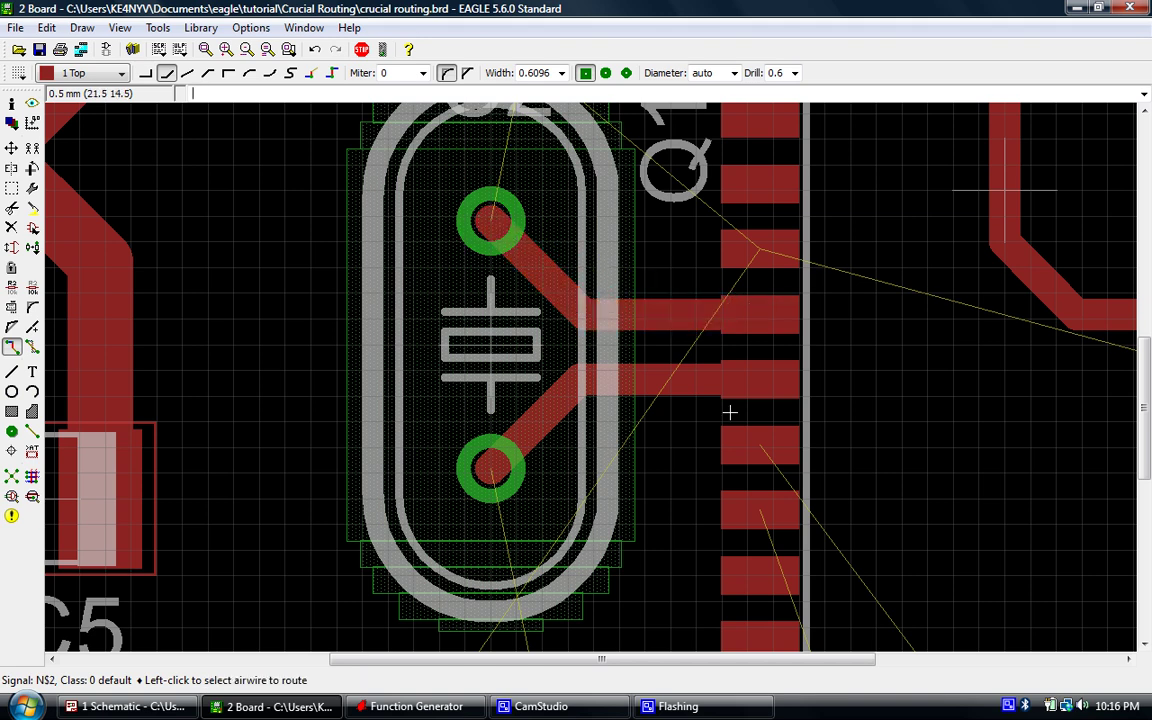
scroll(730, 411, "down", 3)
scroll(834, 360, "up", 3)
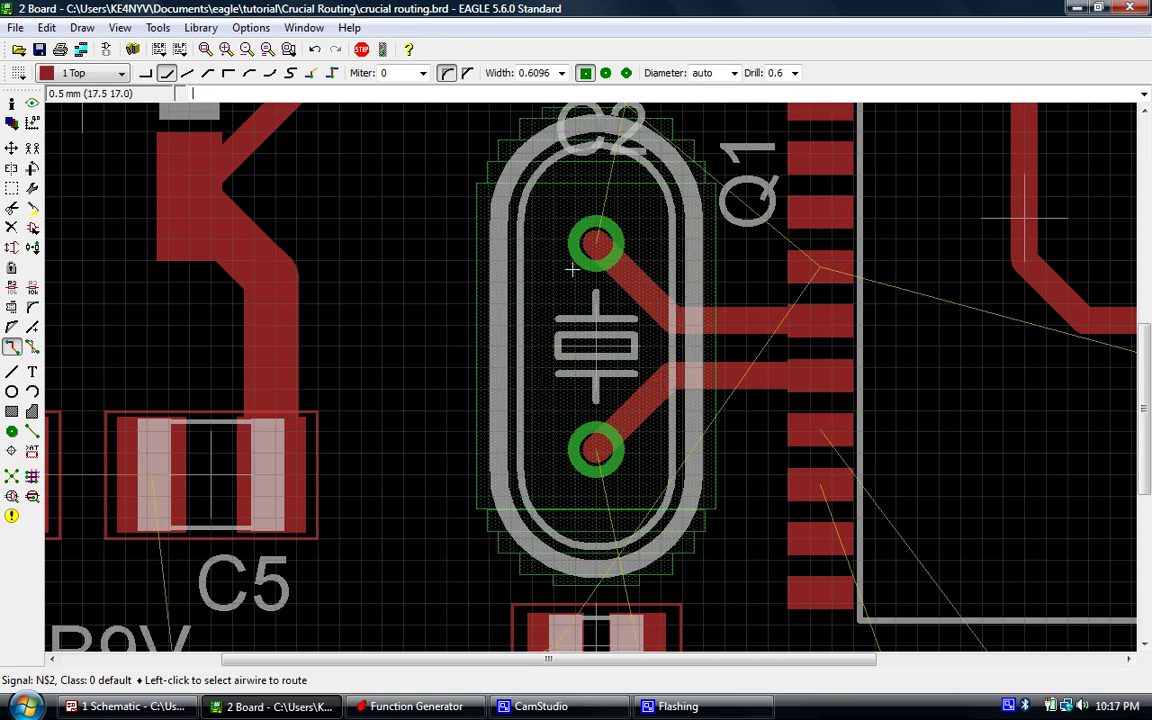
scroll(576, 264, "down", 2)
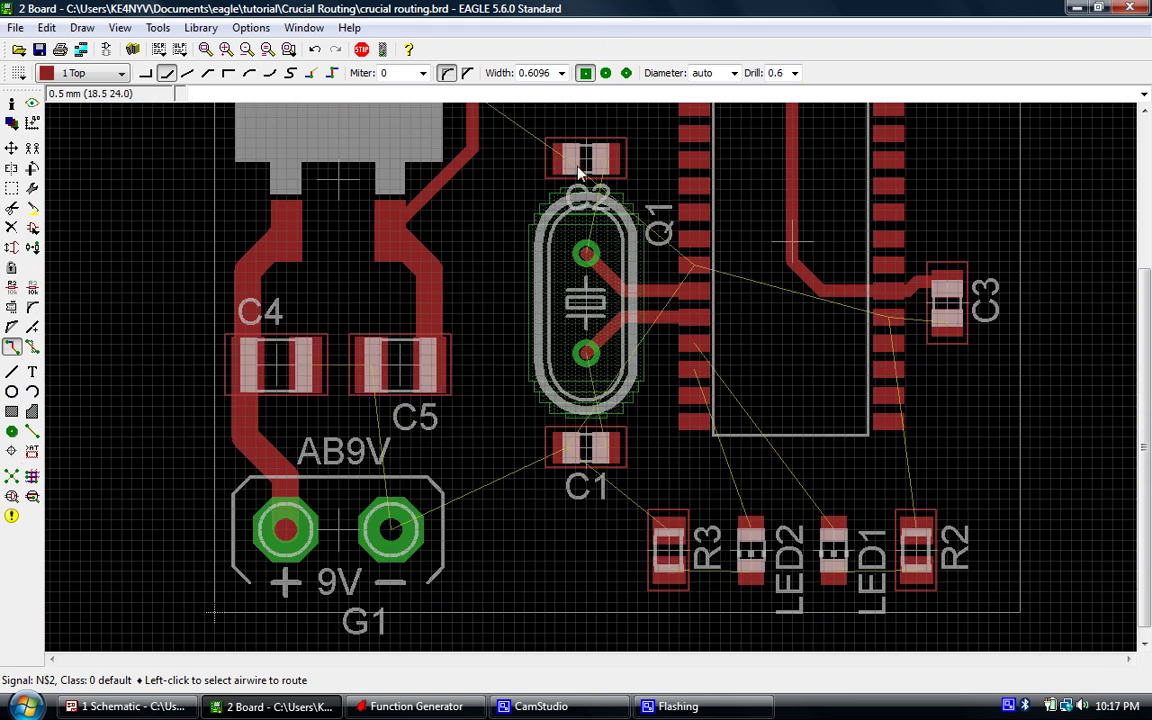
scroll(608, 430, "up", 2)
scroll(608, 430, "down", 2)
scroll(628, 424, "up", 4)
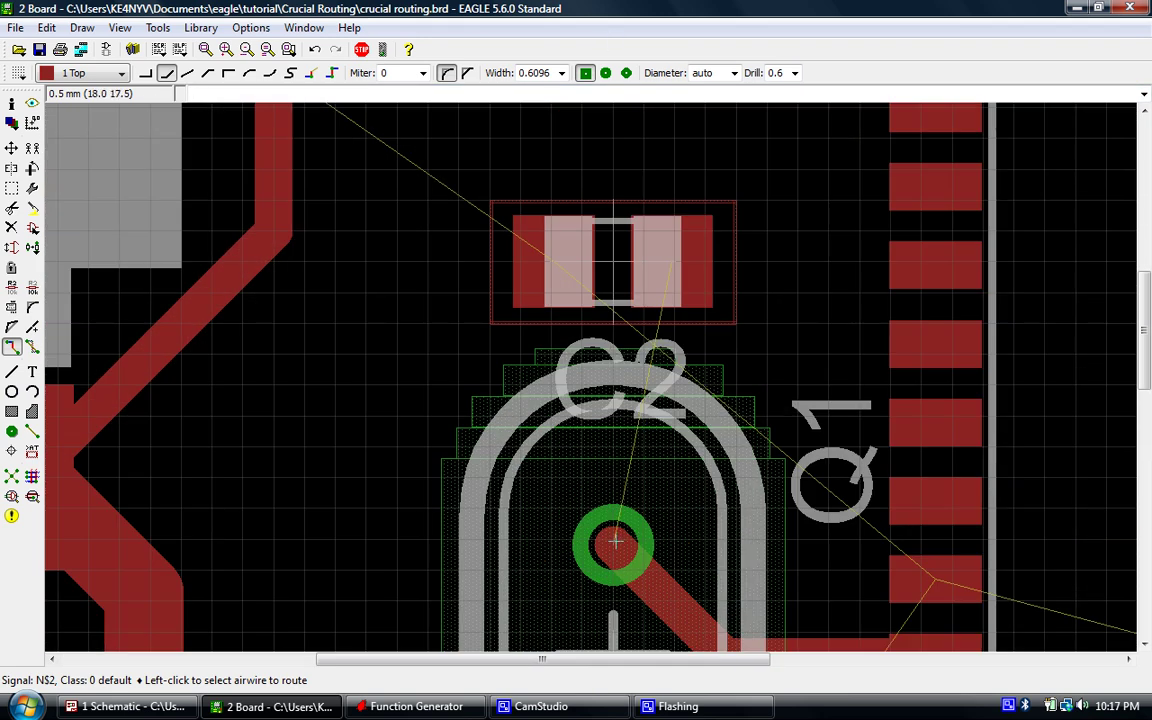
- Connect C2 to the crystal's upper pin and C1 to its lower pin
left_click(674, 261)
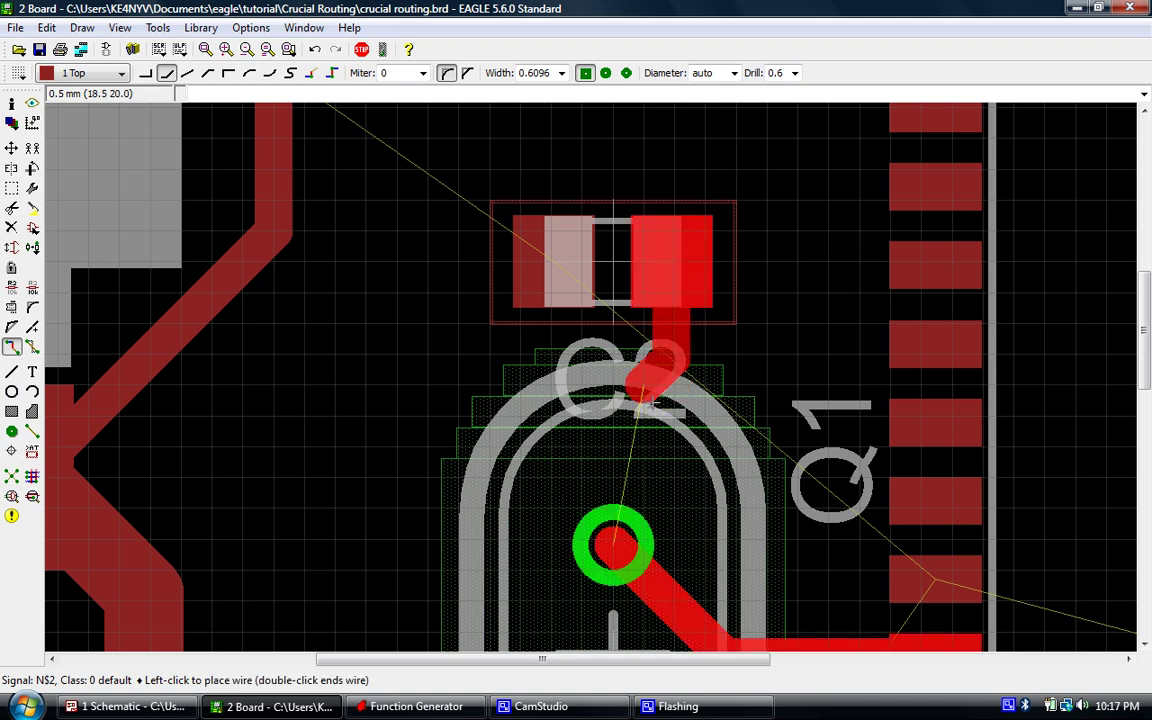
left_click(612, 548)
scroll(665, 150, "down", 4)
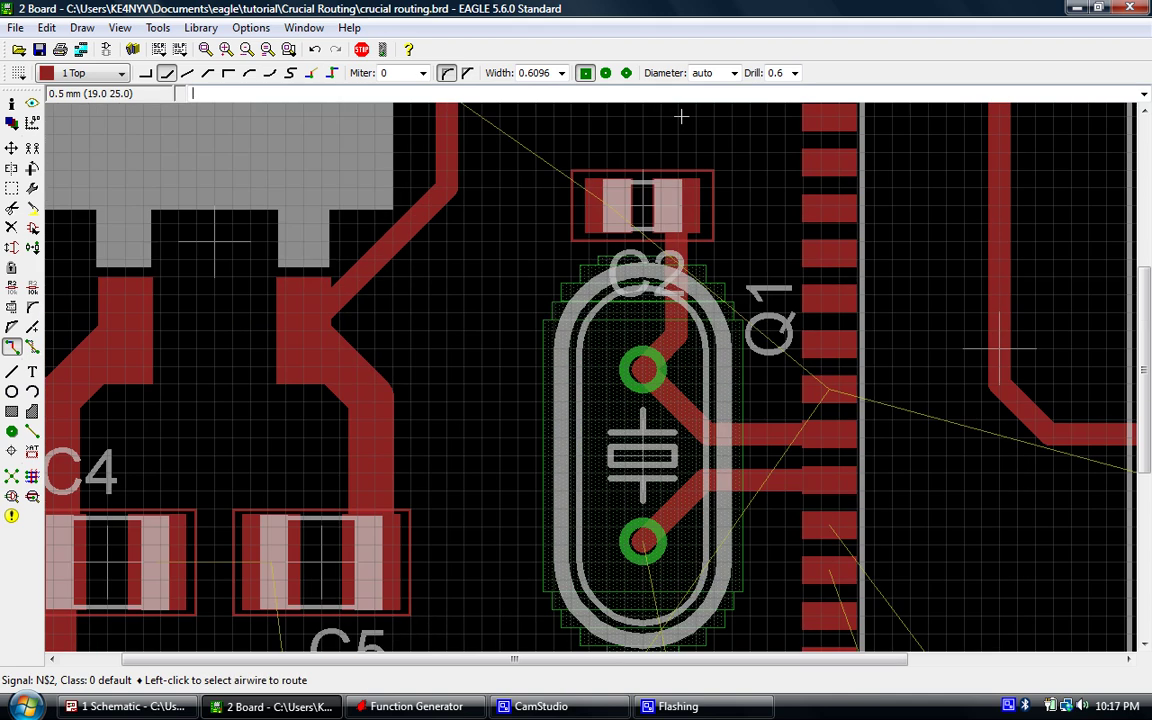
scroll(672, 400, "up", 4)
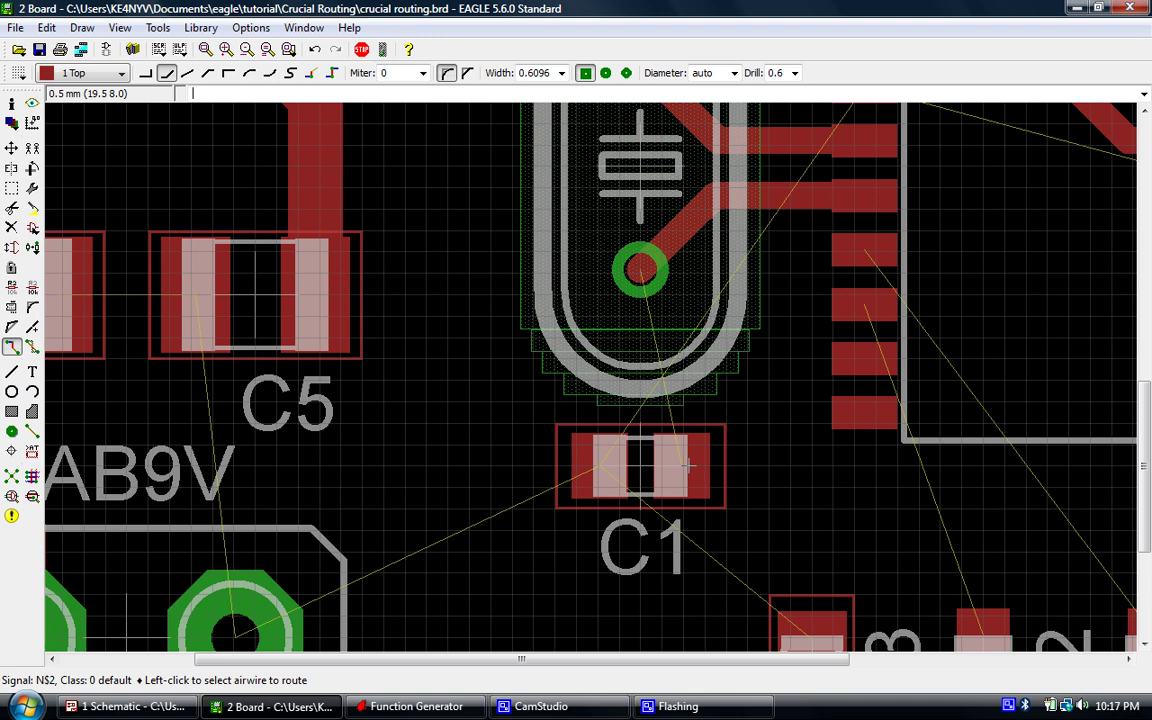
left_click(648, 410)
left_click(640, 265)
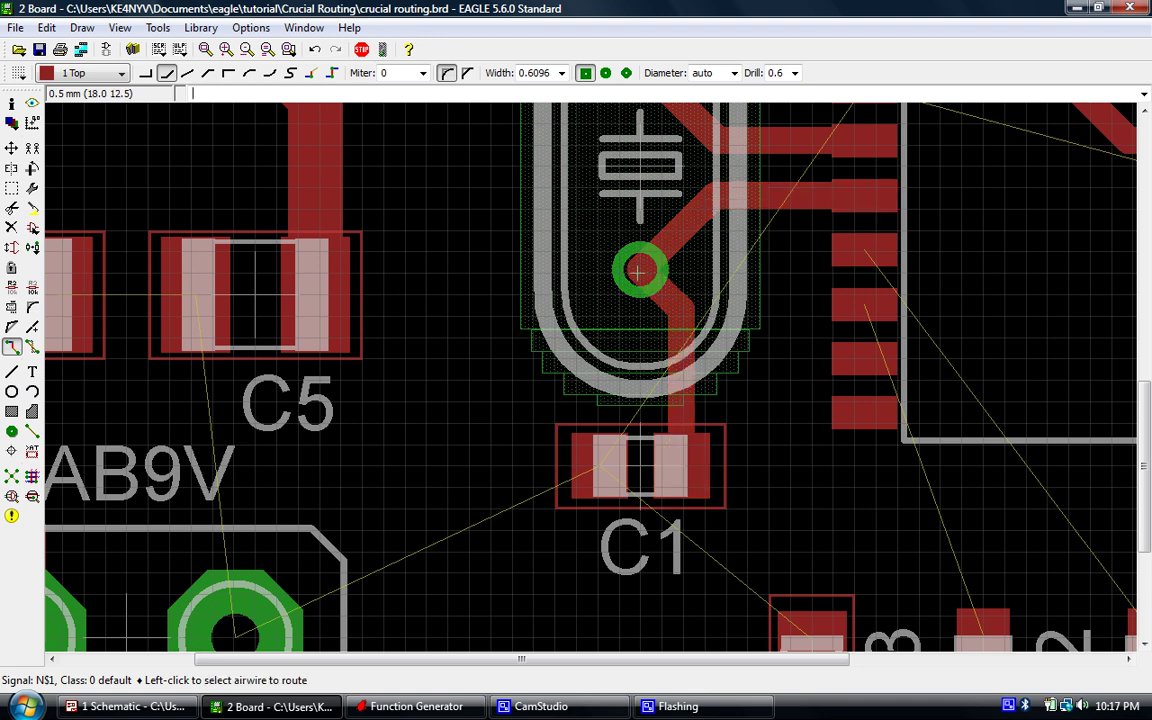
scroll(630, 347, "down", 3)
scroll(630, 390, "down", 3)
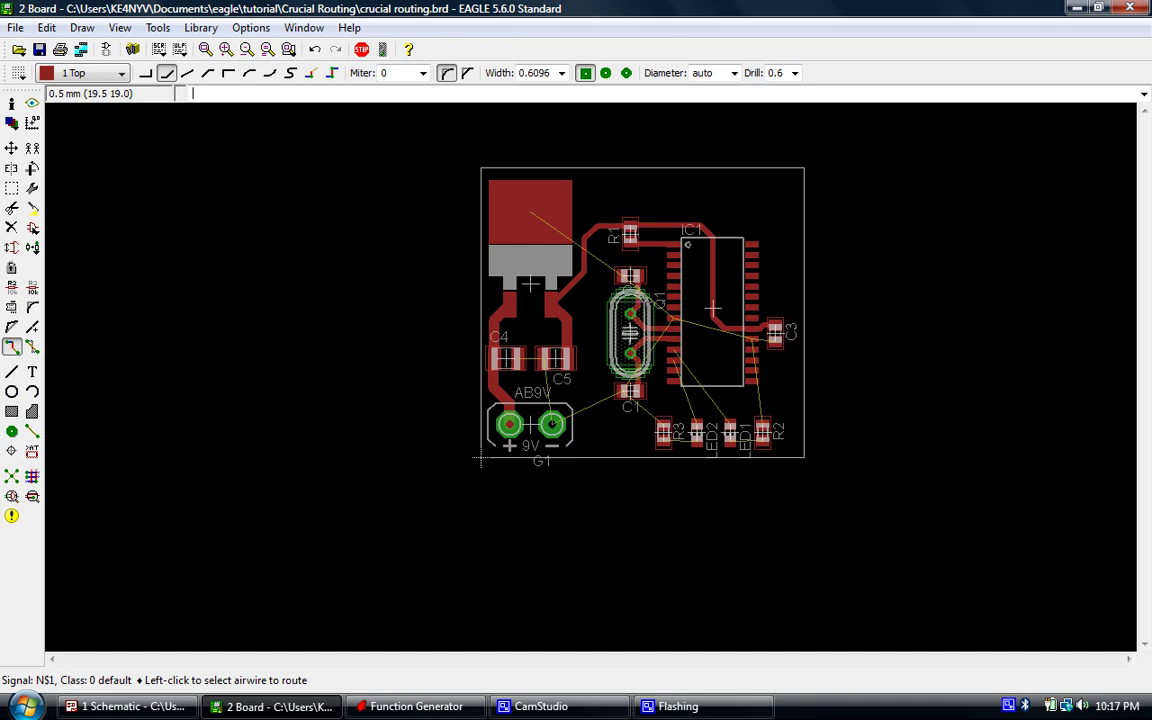
- Route two bent traces from IC1 pins down to the LED1 and LED2 pads
scroll(720, 347, "up", 3)
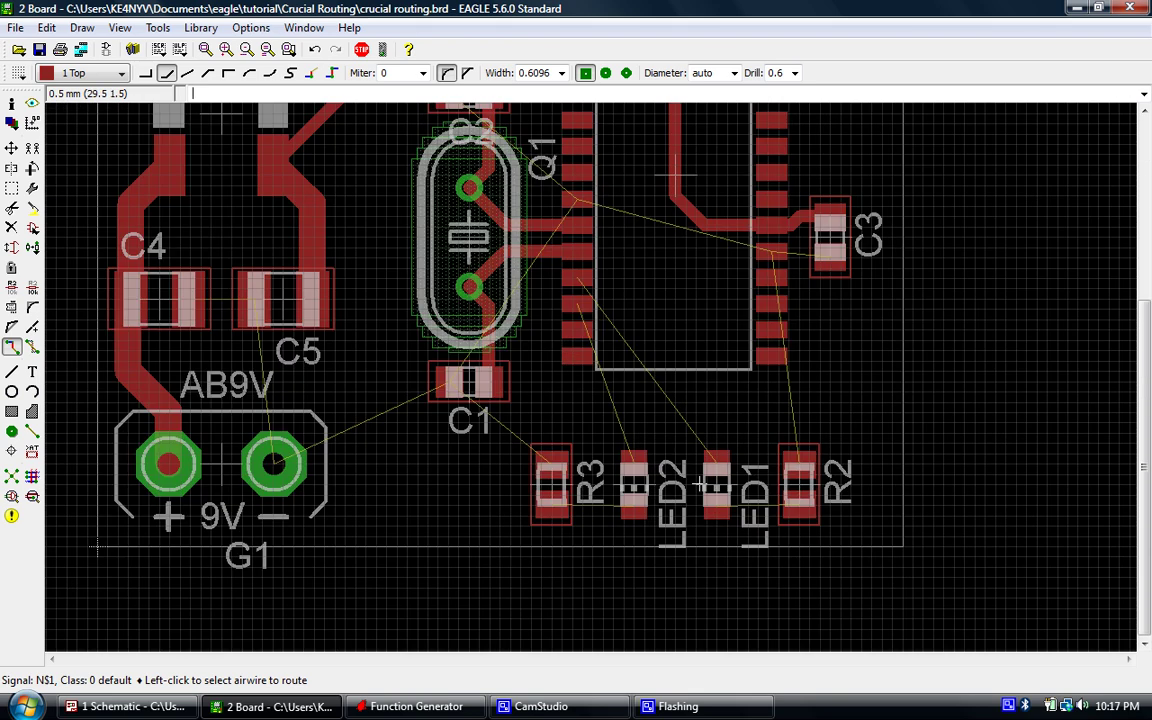
scroll(671, 281, "up", 2)
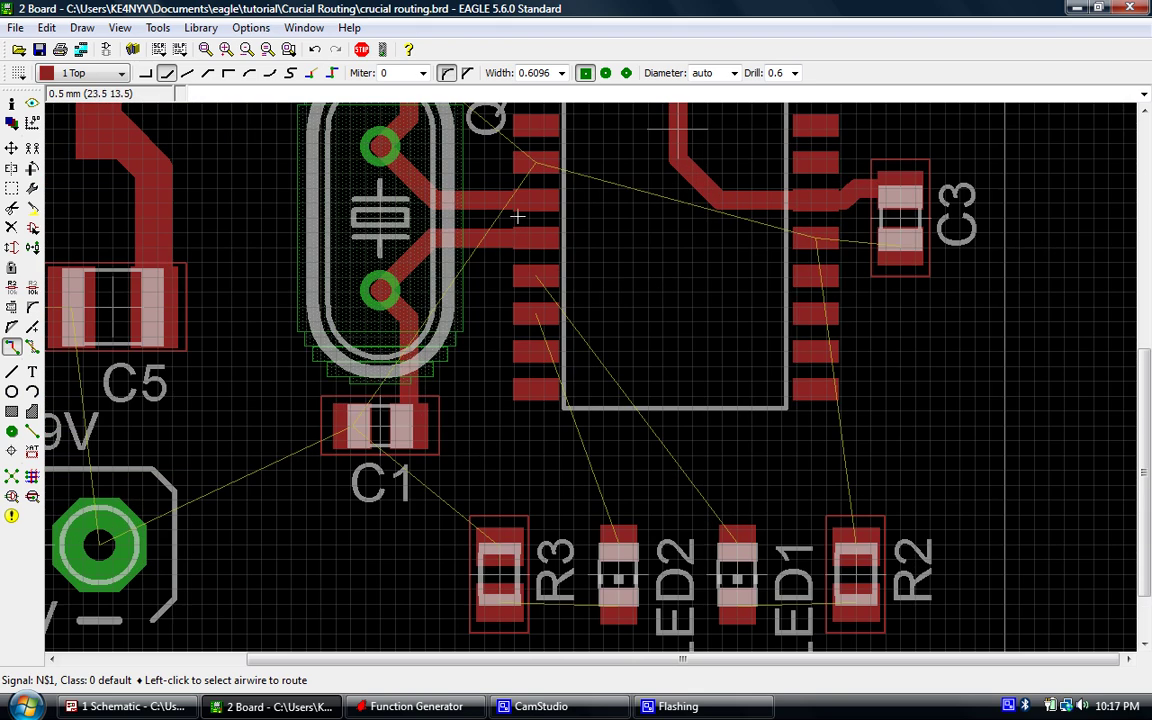
scroll(466, 195, "down", 1)
scroll(661, 460, "up", 1)
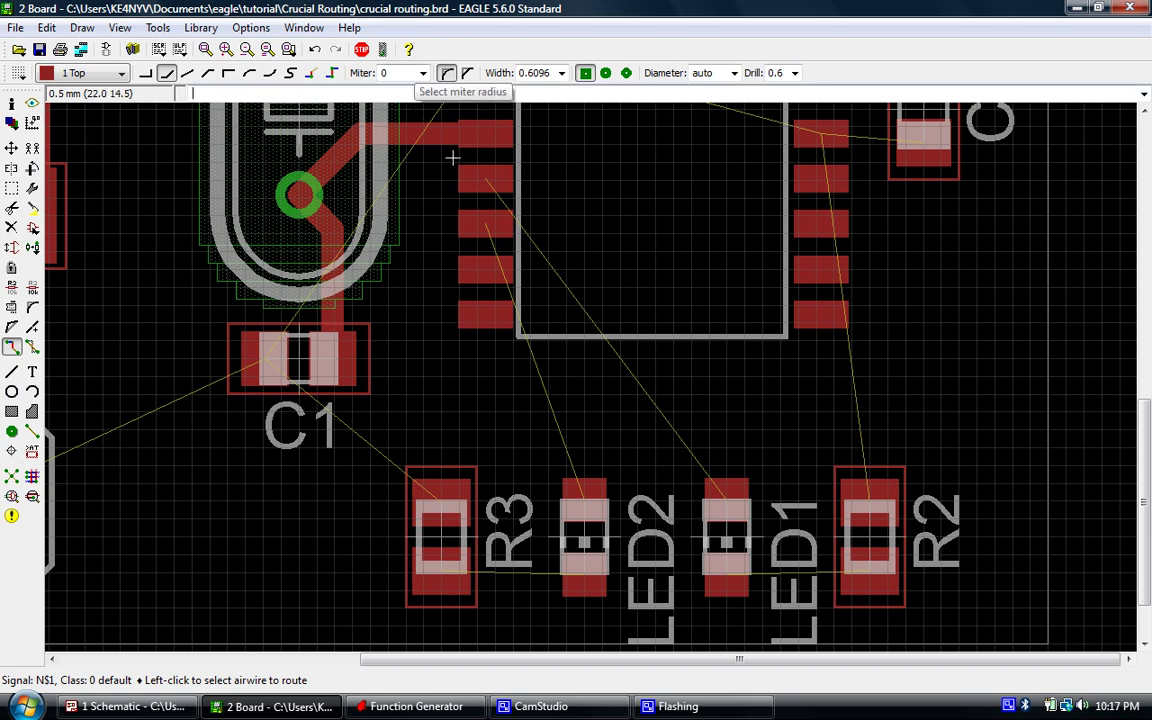
left_click(486, 179)
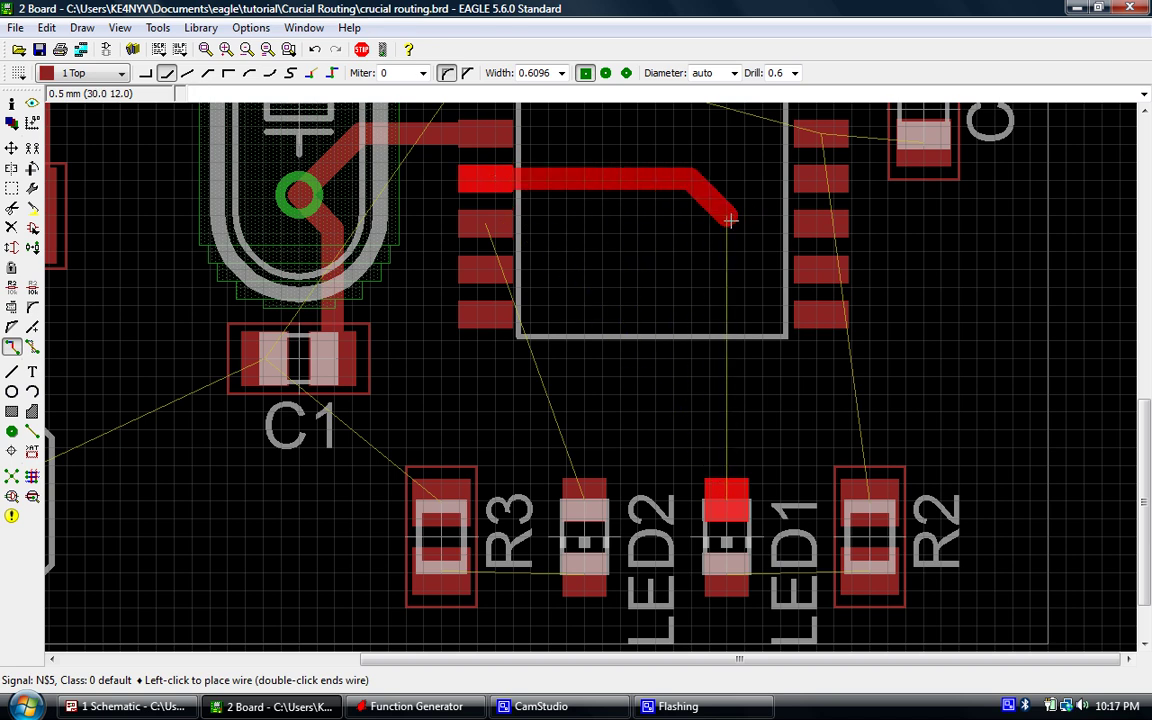
left_click(730, 220)
left_click(728, 500)
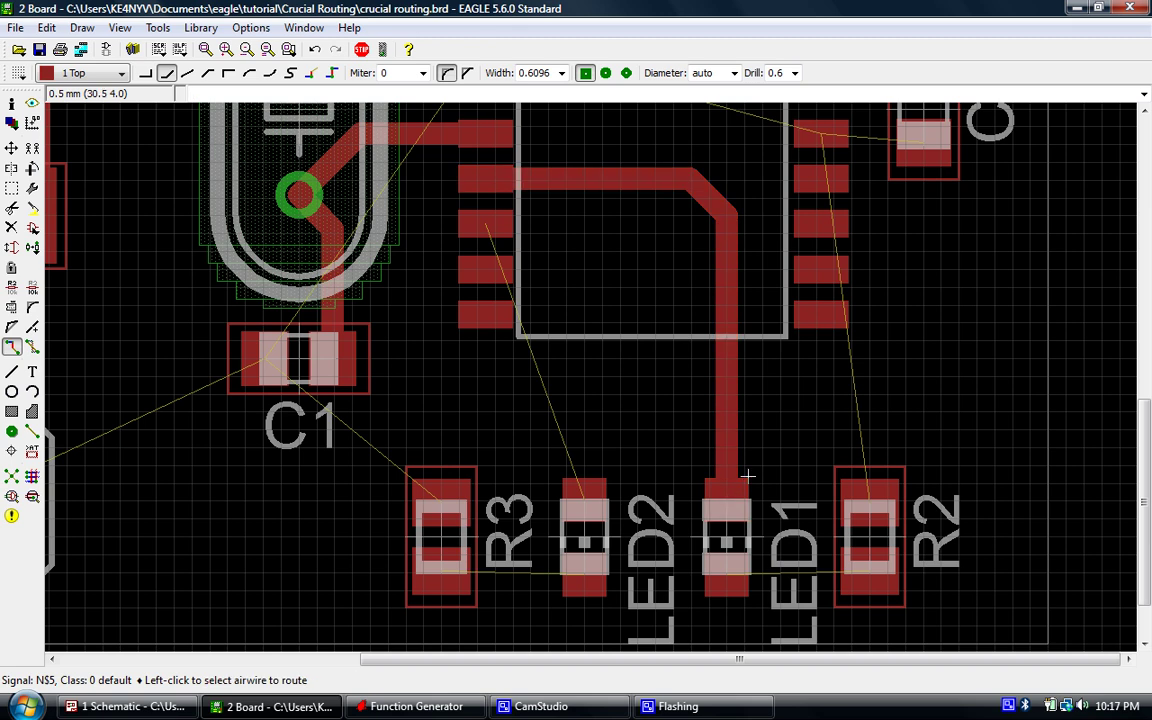
left_click(506, 232)
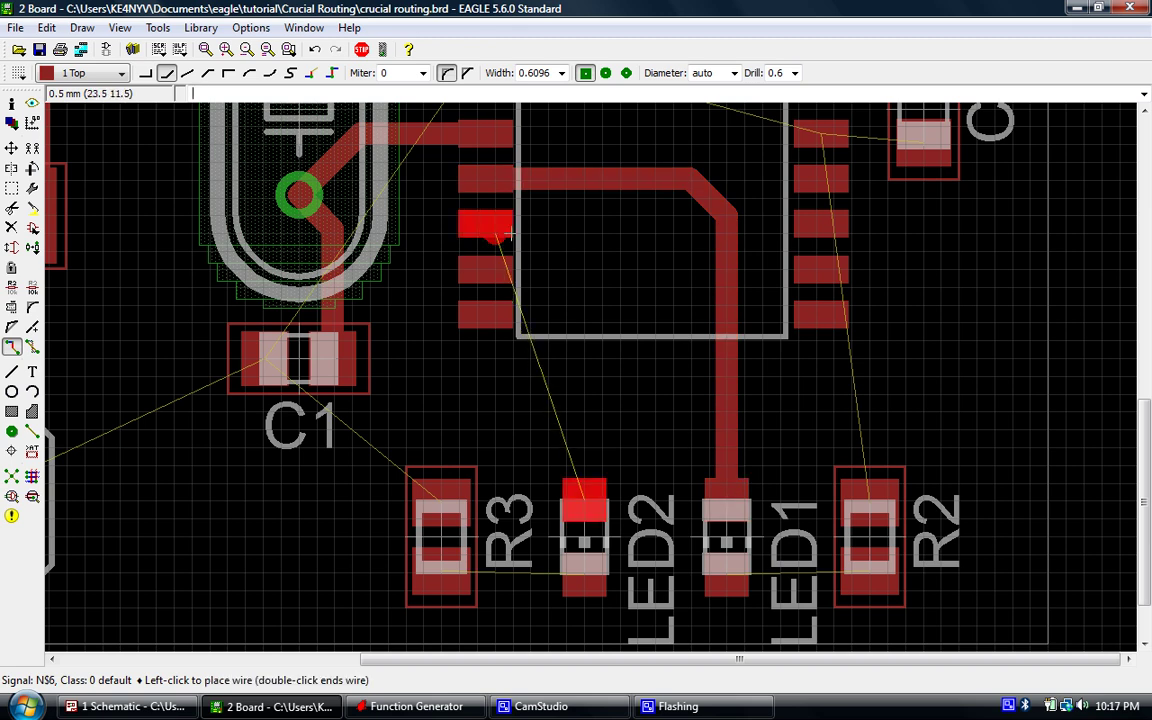
left_click(584, 253)
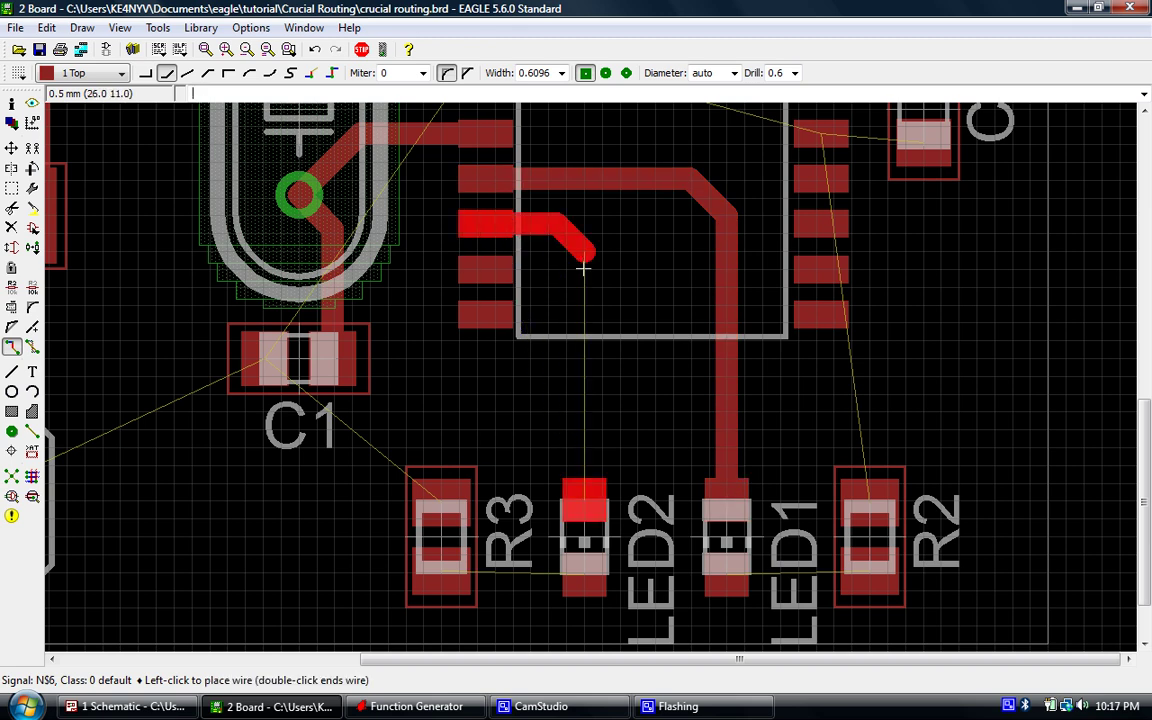
left_click(584, 495)
scroll(716, 407, "down", 3)
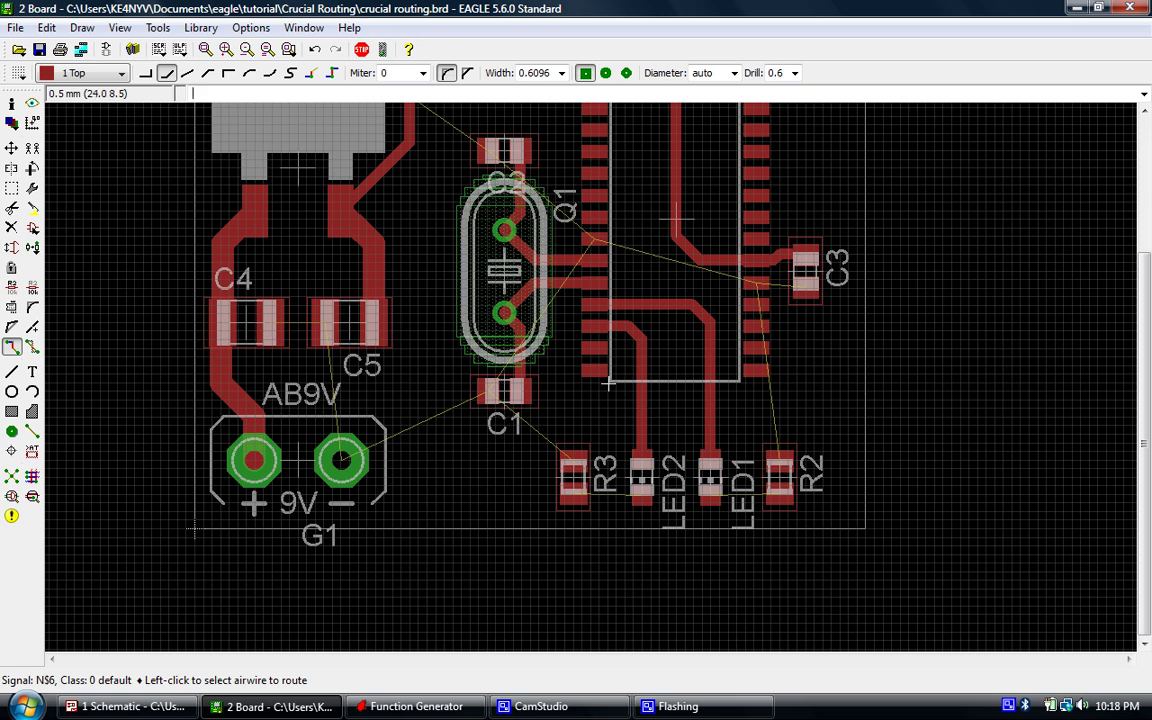
- Route the trace from LED2's pad to R3's pad
scroll(600, 405, "up", 1)
scroll(605, 460, "down", 2)
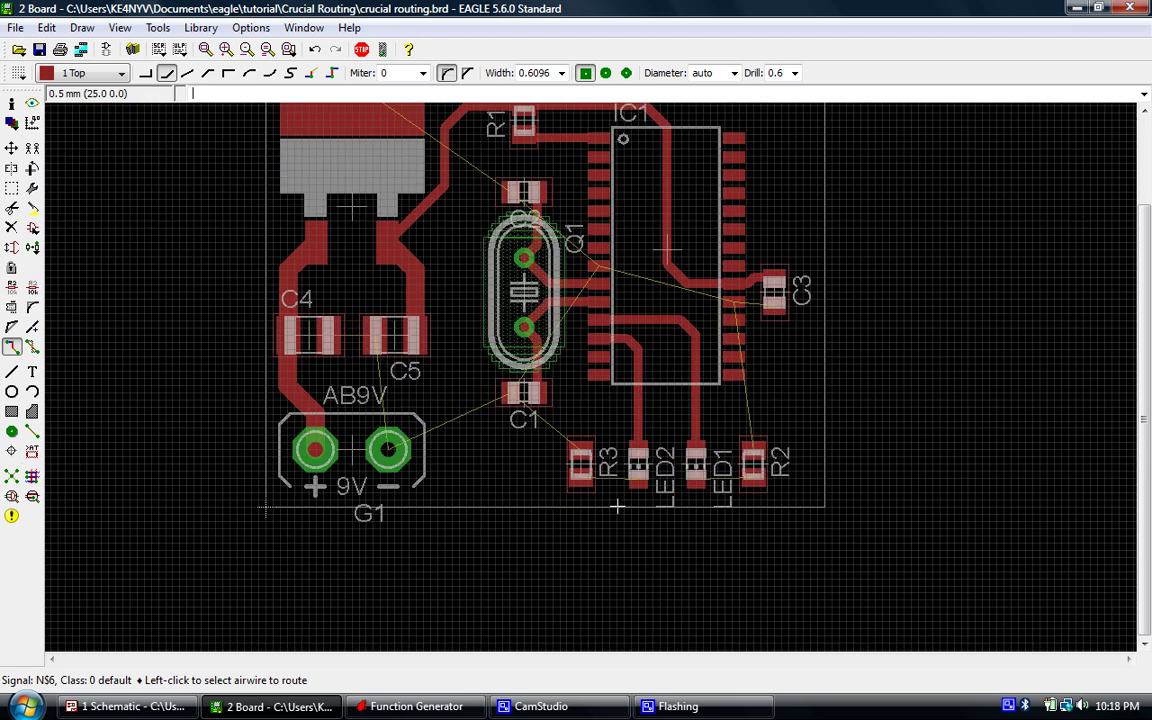
scroll(617, 507, "up", 6)
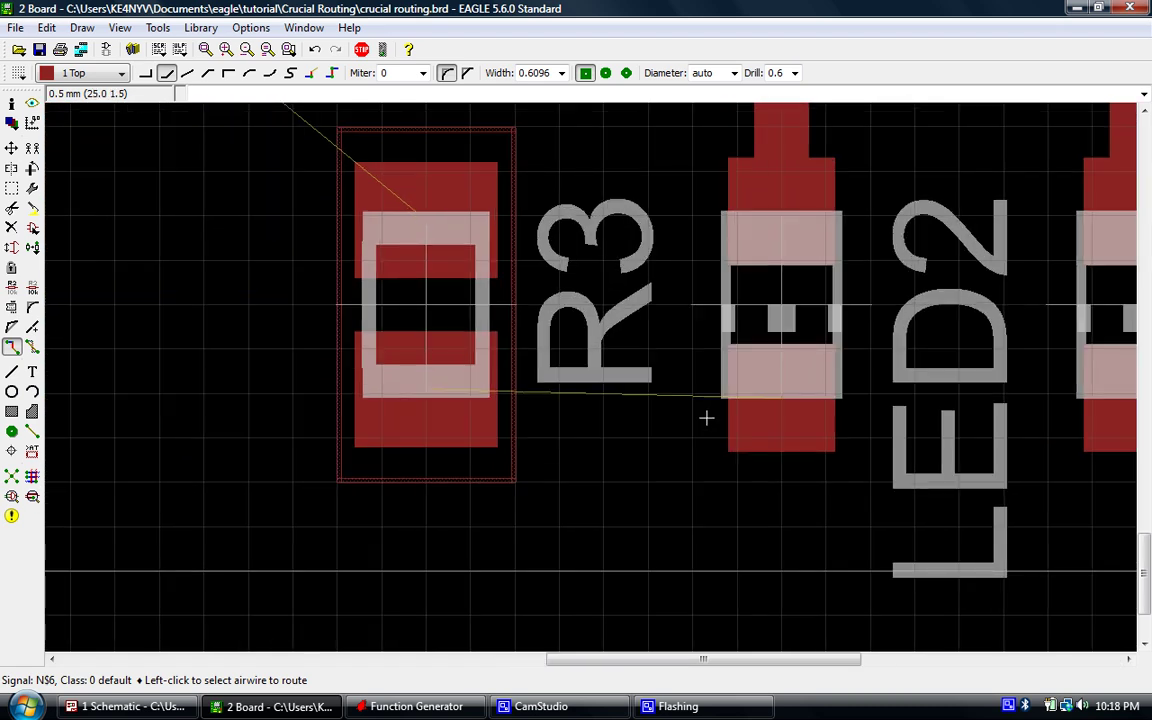
scroll(699, 473, "down", 3)
scroll(584, 272, "up", 1)
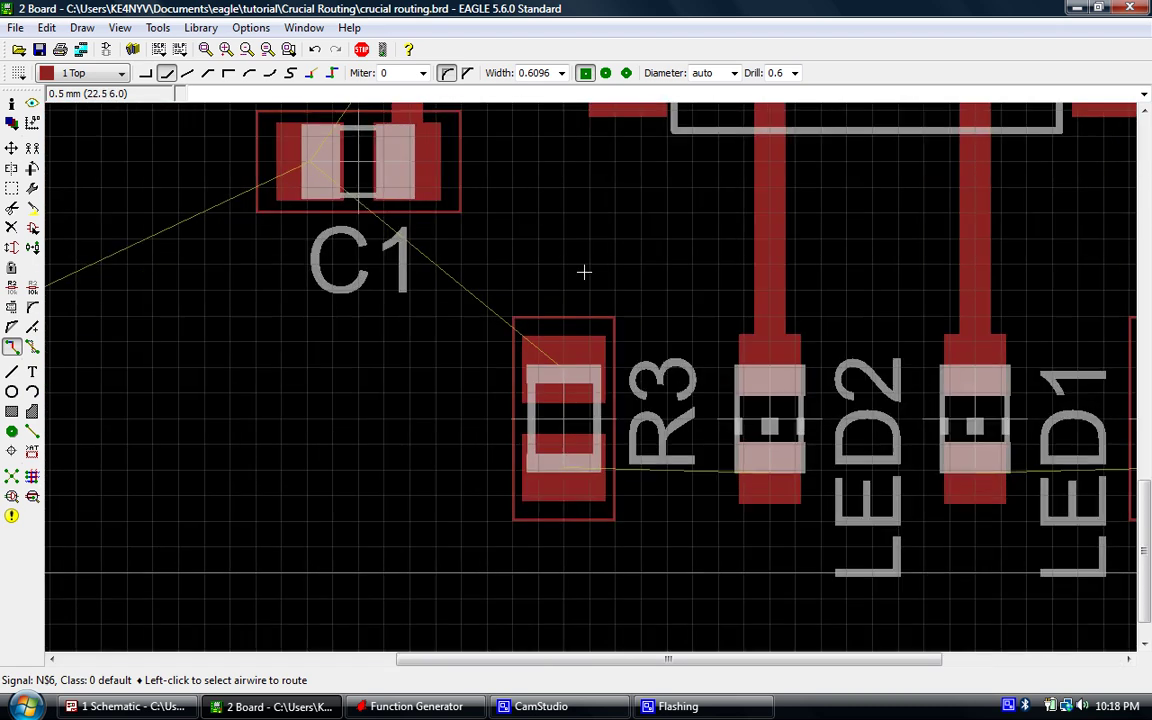
left_click(767, 476)
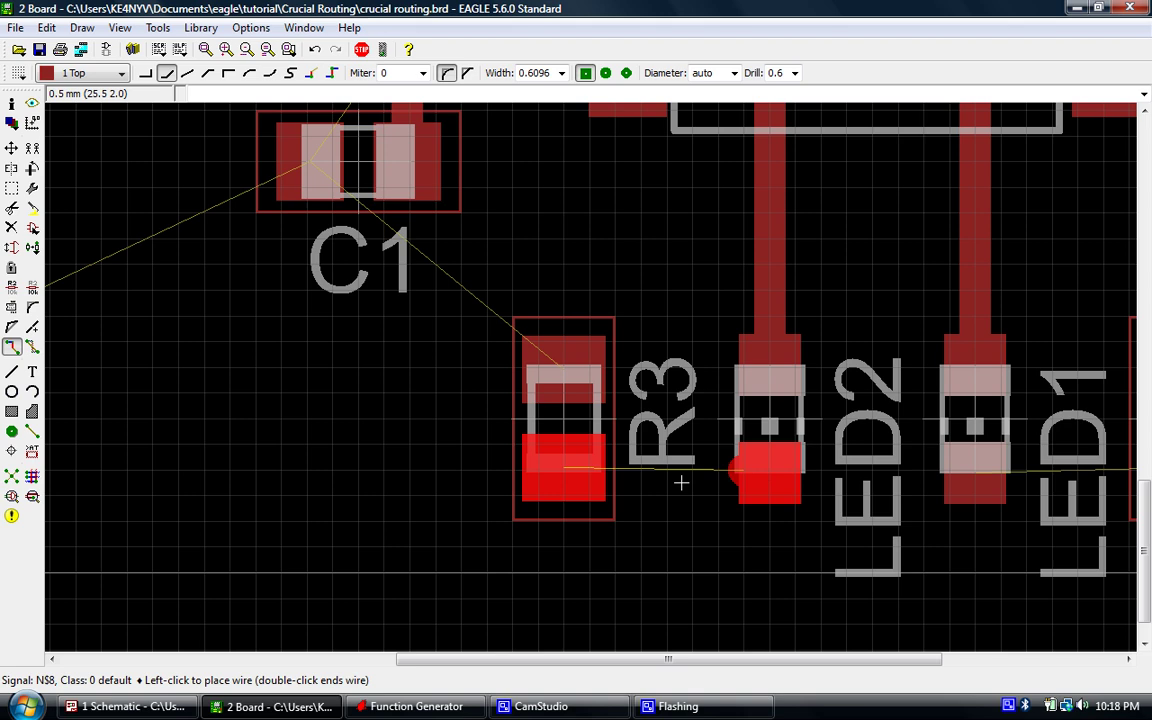
left_click(560, 465)
- Route the trace from R2's pad to LED1's pad
scroll(560, 465, "down", 2)
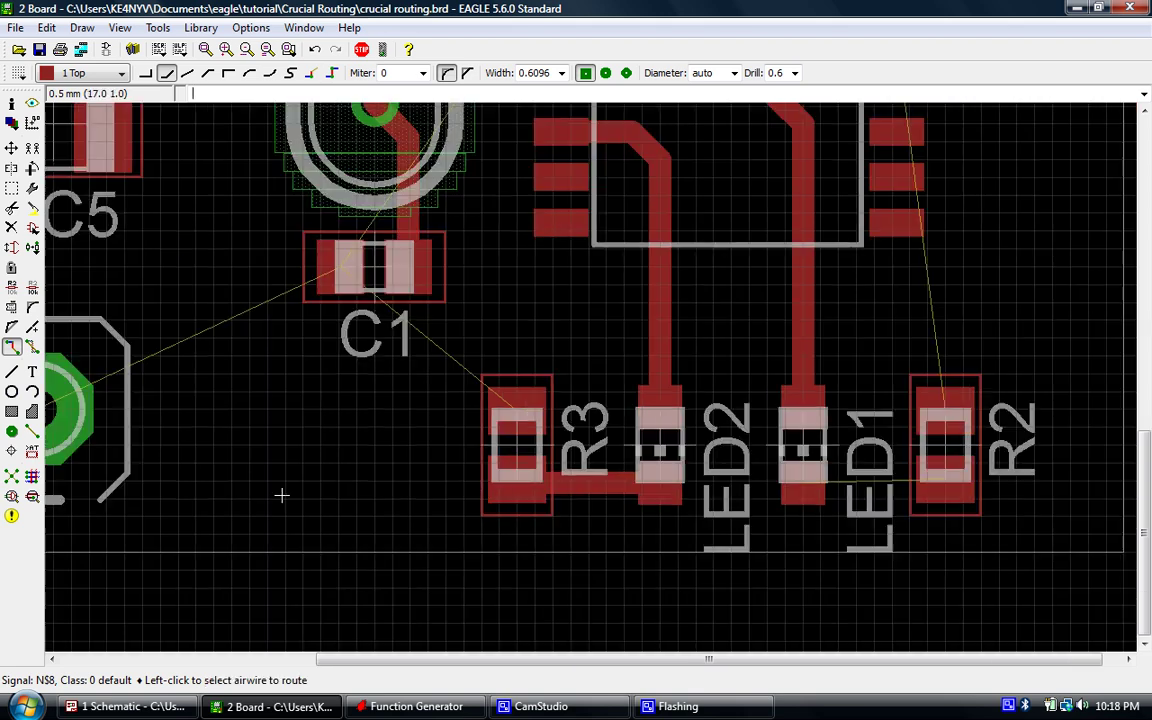
scroll(265, 470, "up", 1)
scroll(850, 495, "up", 2)
left_click(785, 490)
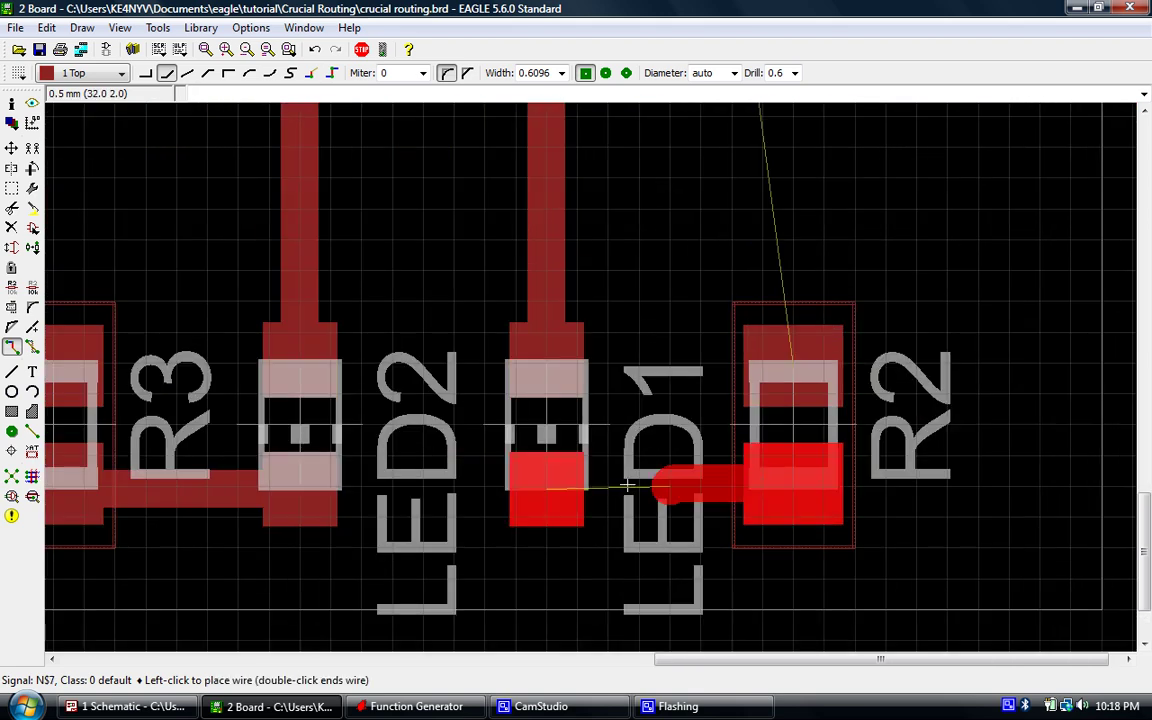
left_click(546, 489)
scroll(849, 487, "down", 3)
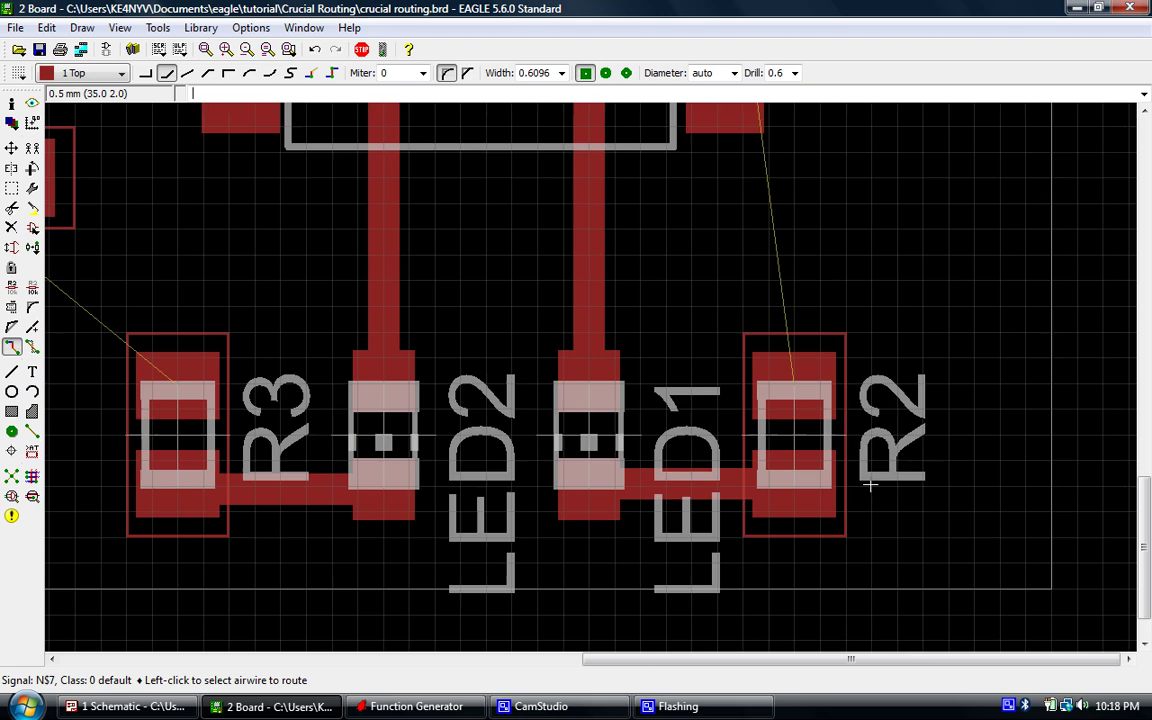
scroll(742, 457, "down", 2)
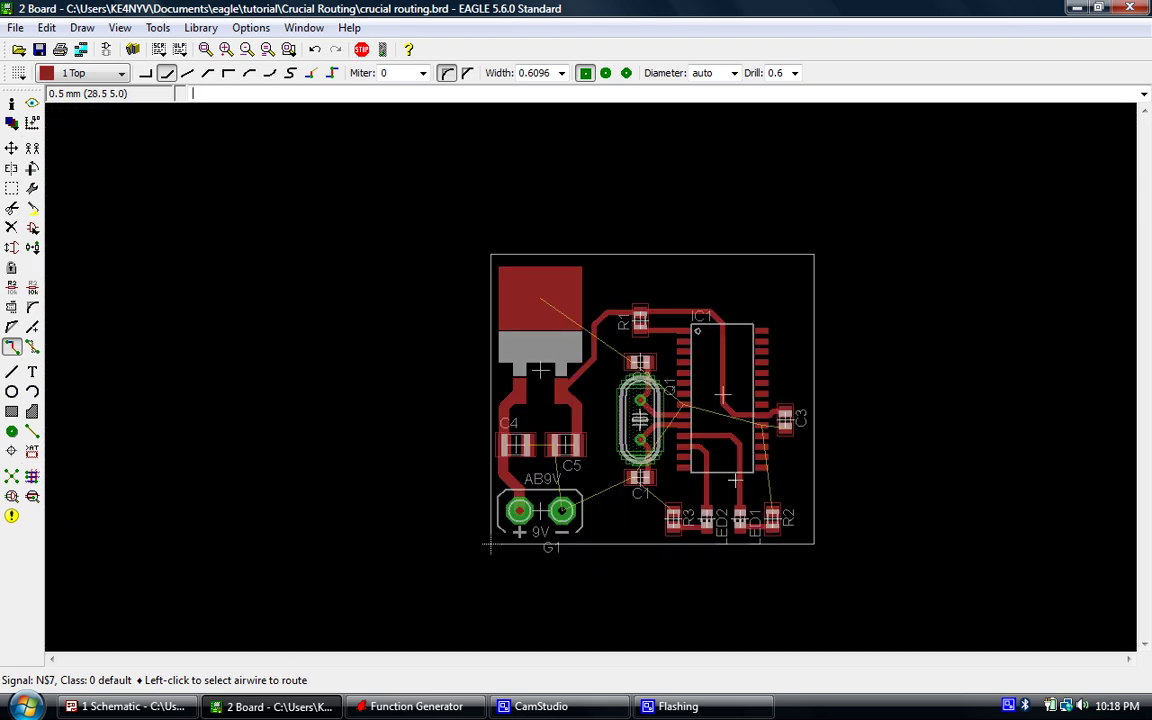
scroll(655, 440, "up", 2)
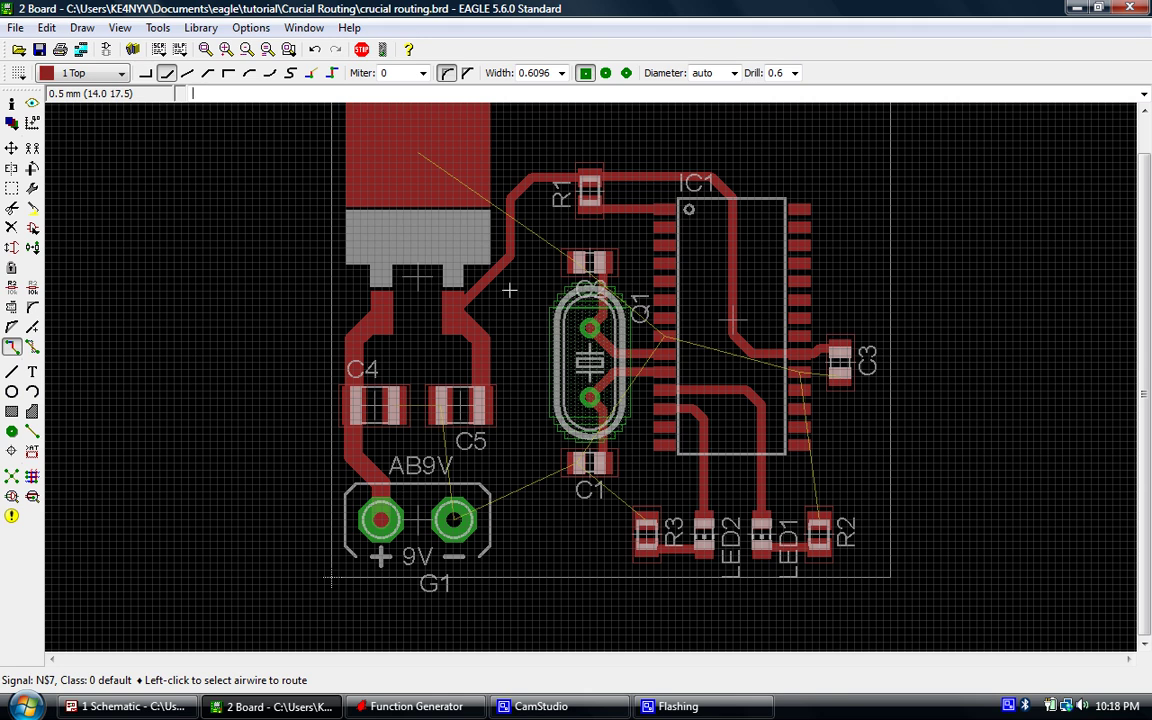
scroll(492, 412, "down", 2)
scroll(455, 331, "up", 3)
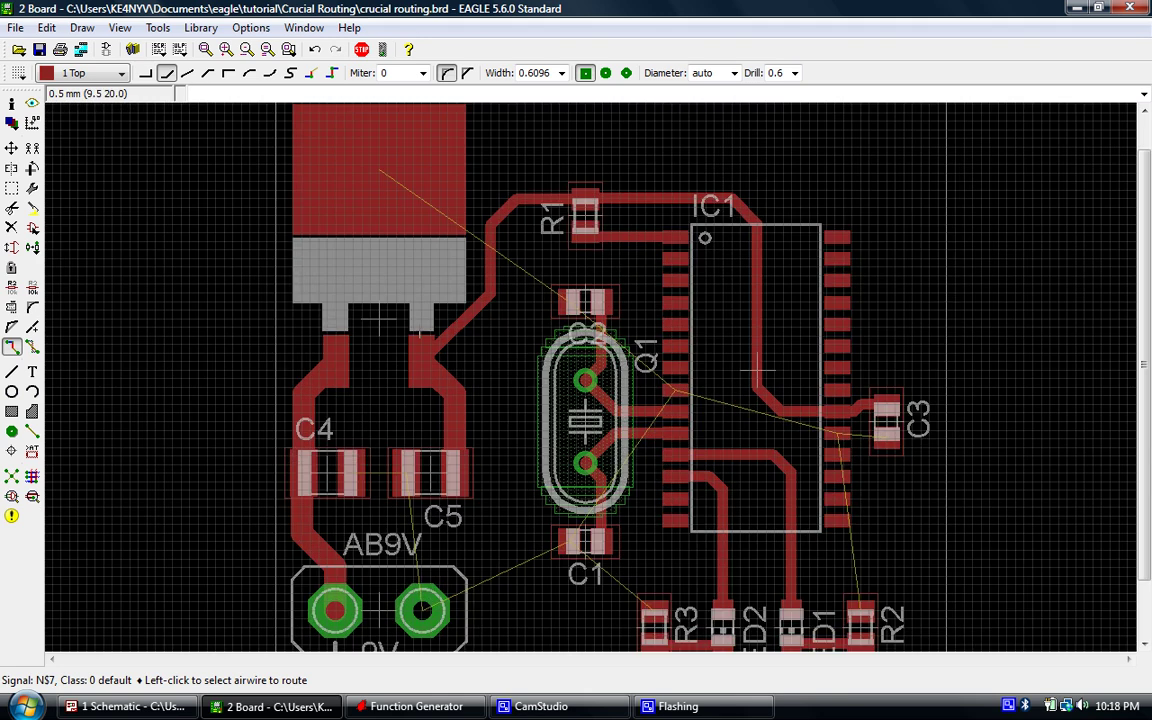
scroll(507, 273, "down", 3)
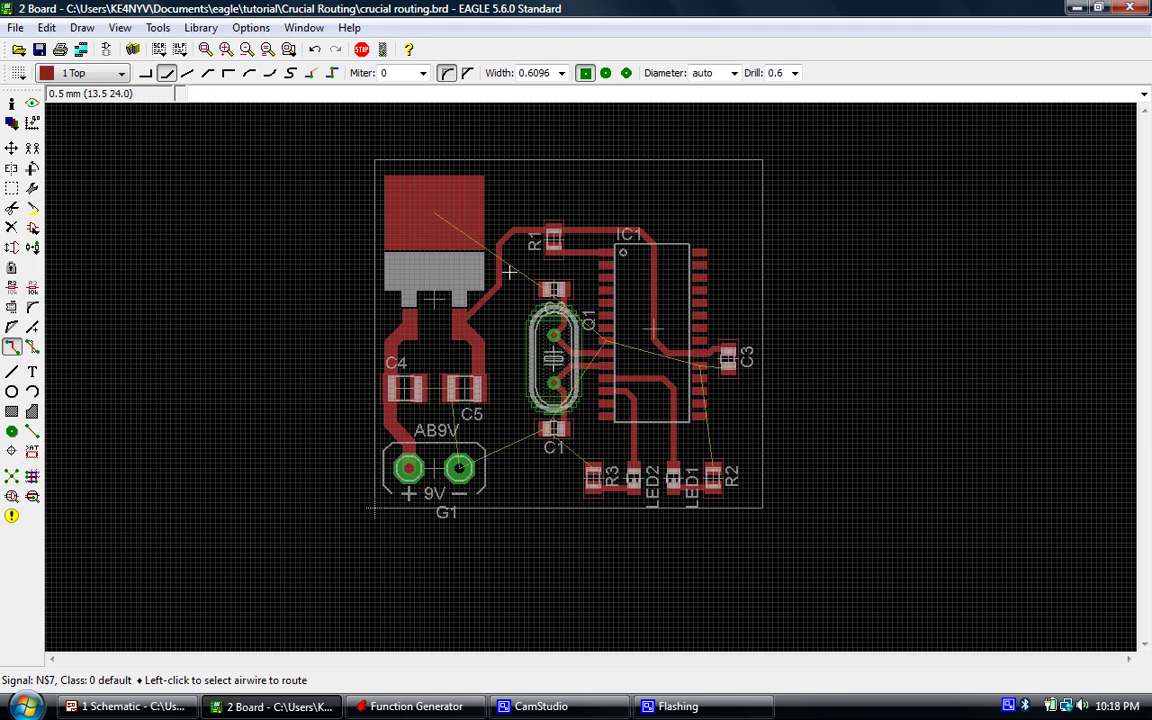
scroll(507, 273, "up", 1)
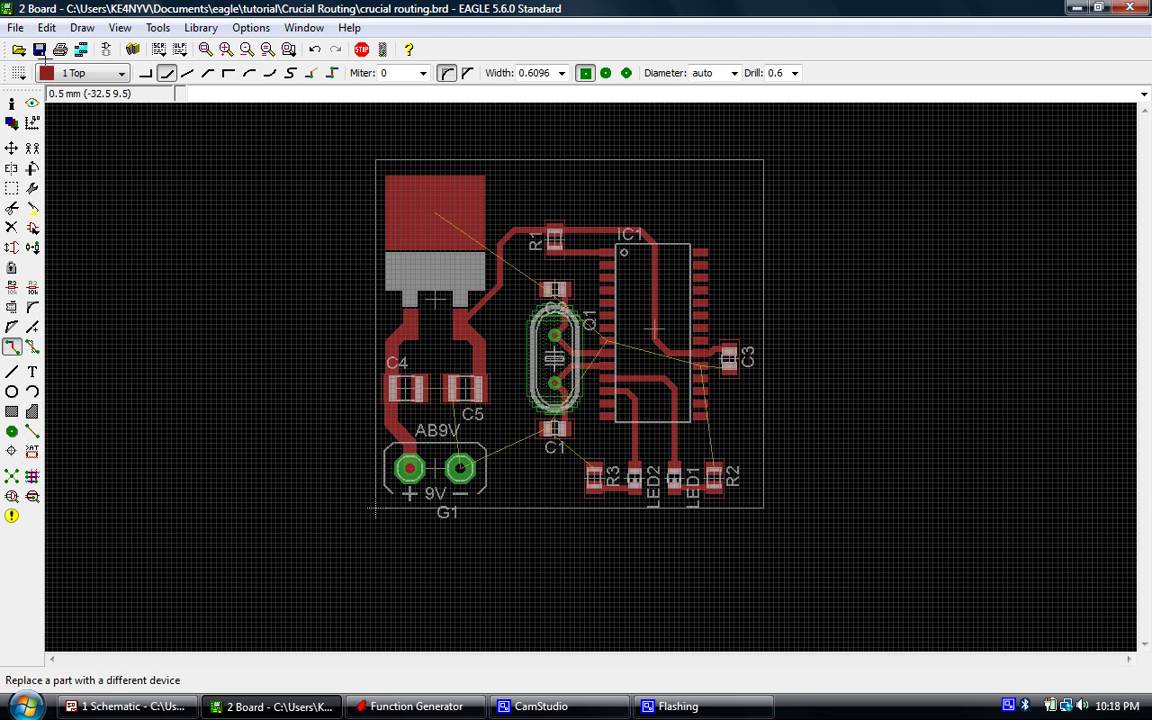
- Set the grid size to 7 mil
left_click(18, 73)
left_click(188, 102)
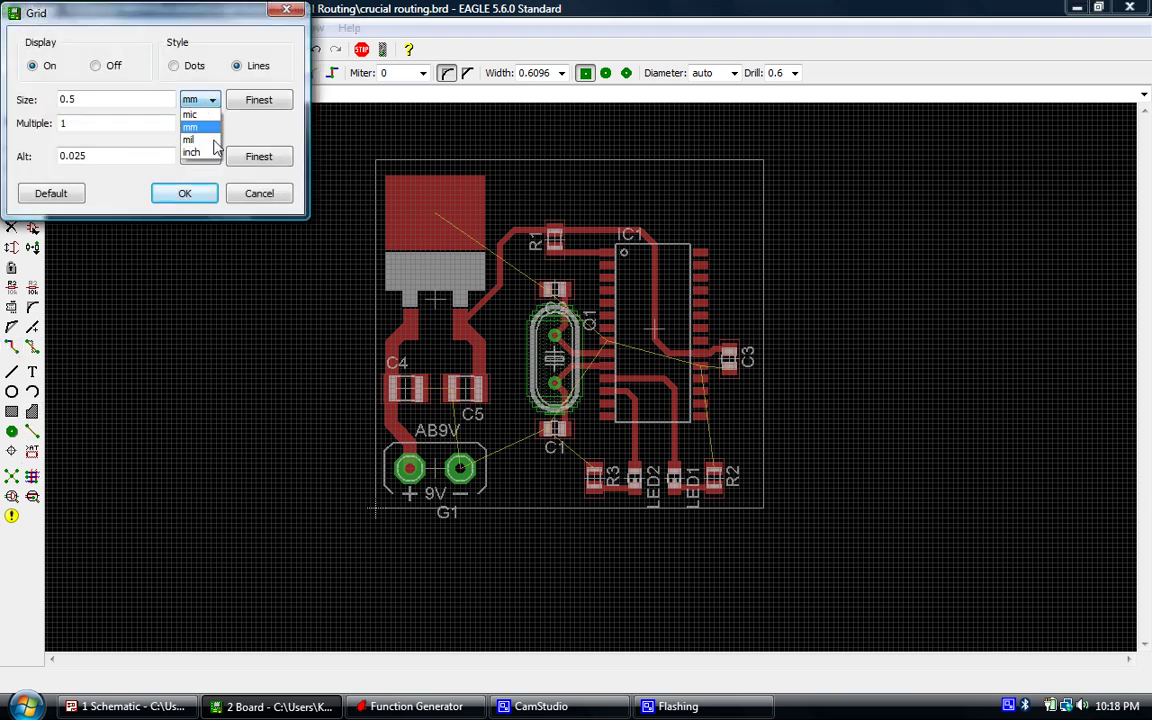
left_click(213, 140)
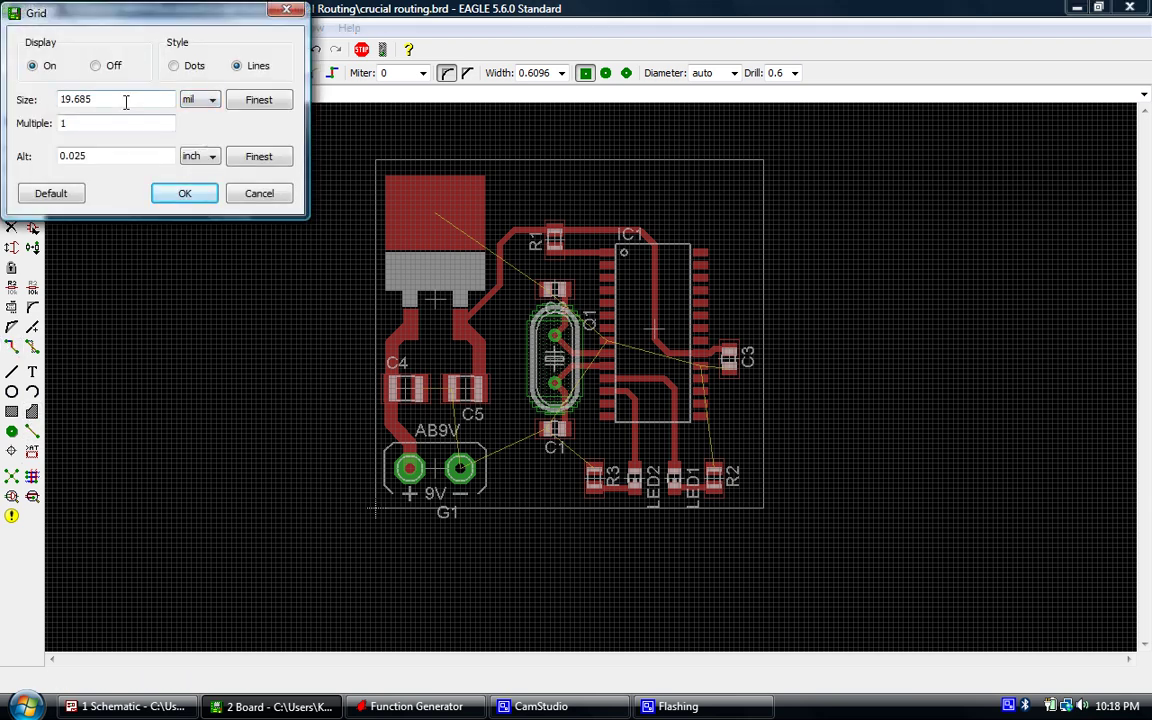
left_click_drag(114, 99, 12, 95)
type("7")
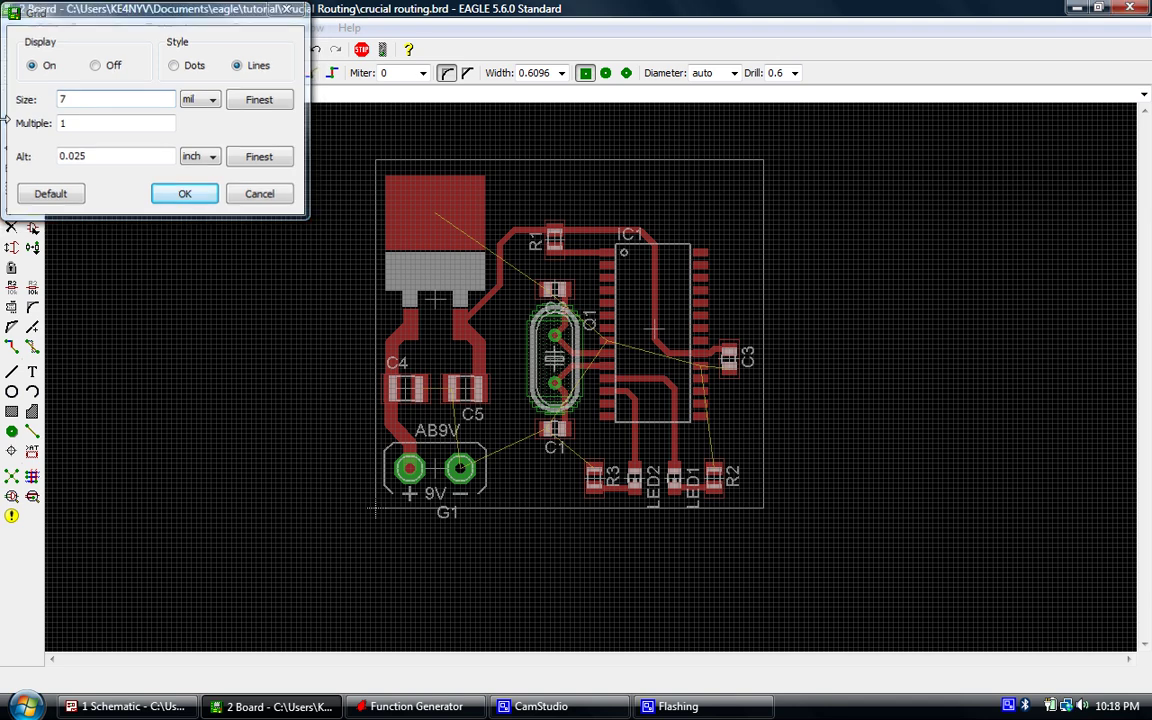
key("Return")
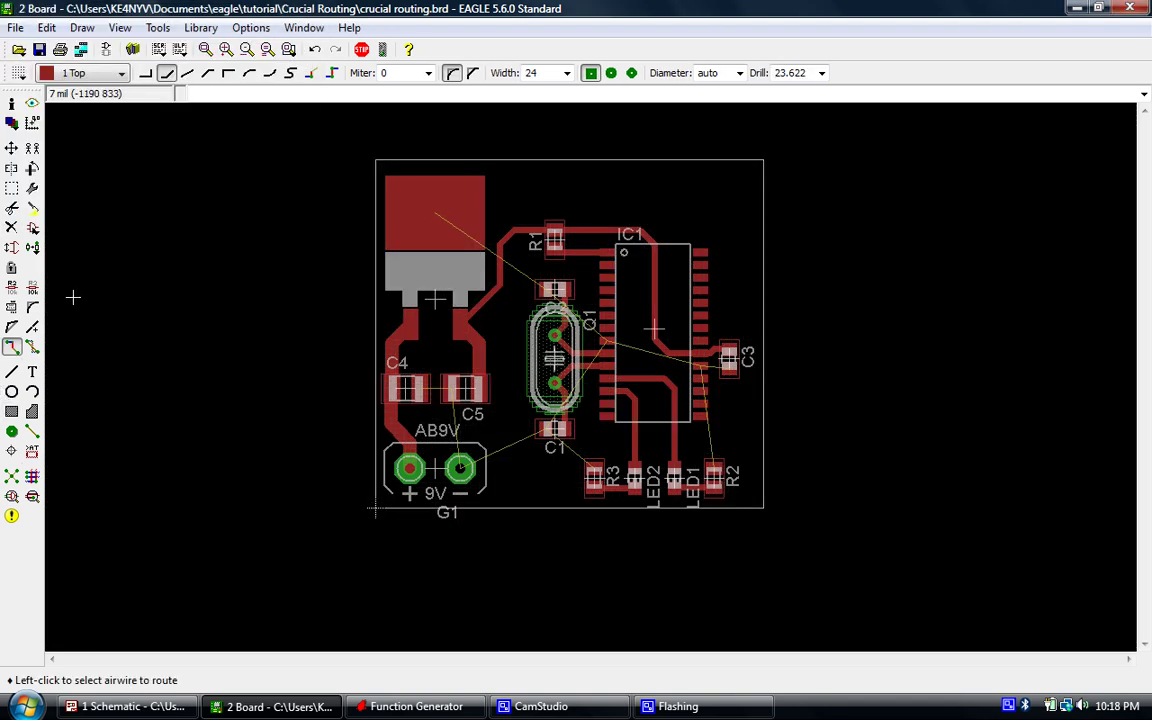
- Select the Polygon tool with width 10 and Orphans turned on
left_click(32, 411)
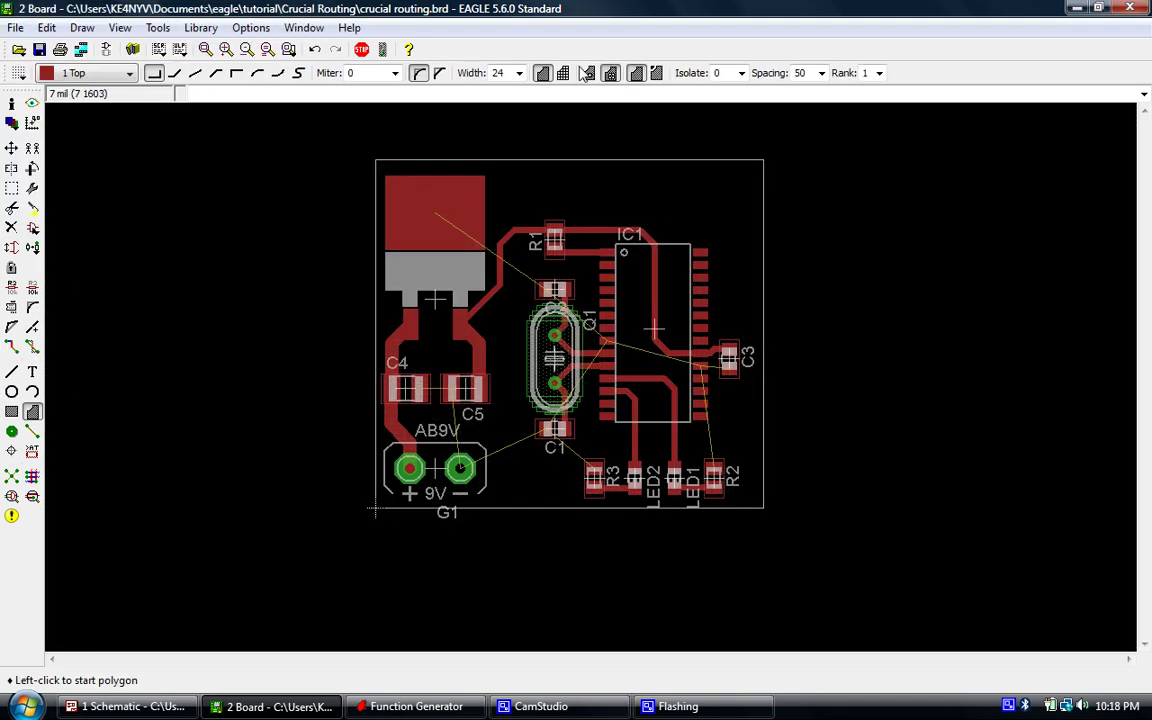
left_click(519, 73)
left_click(504, 103)
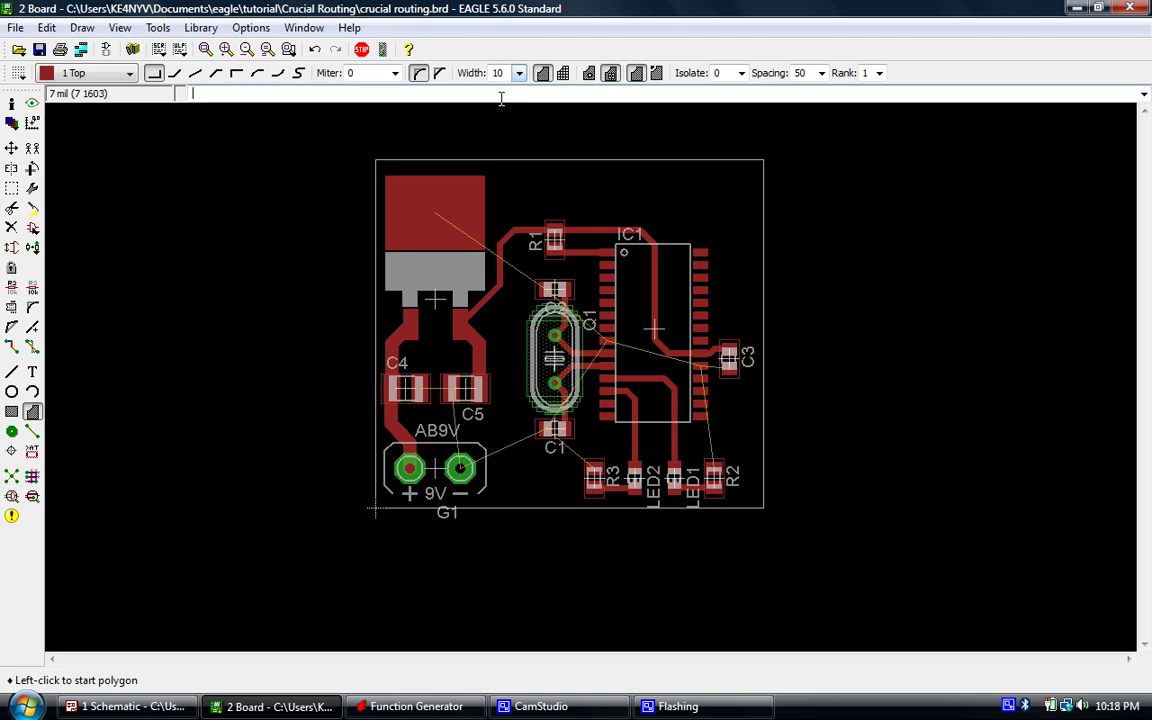
left_click(657, 74)
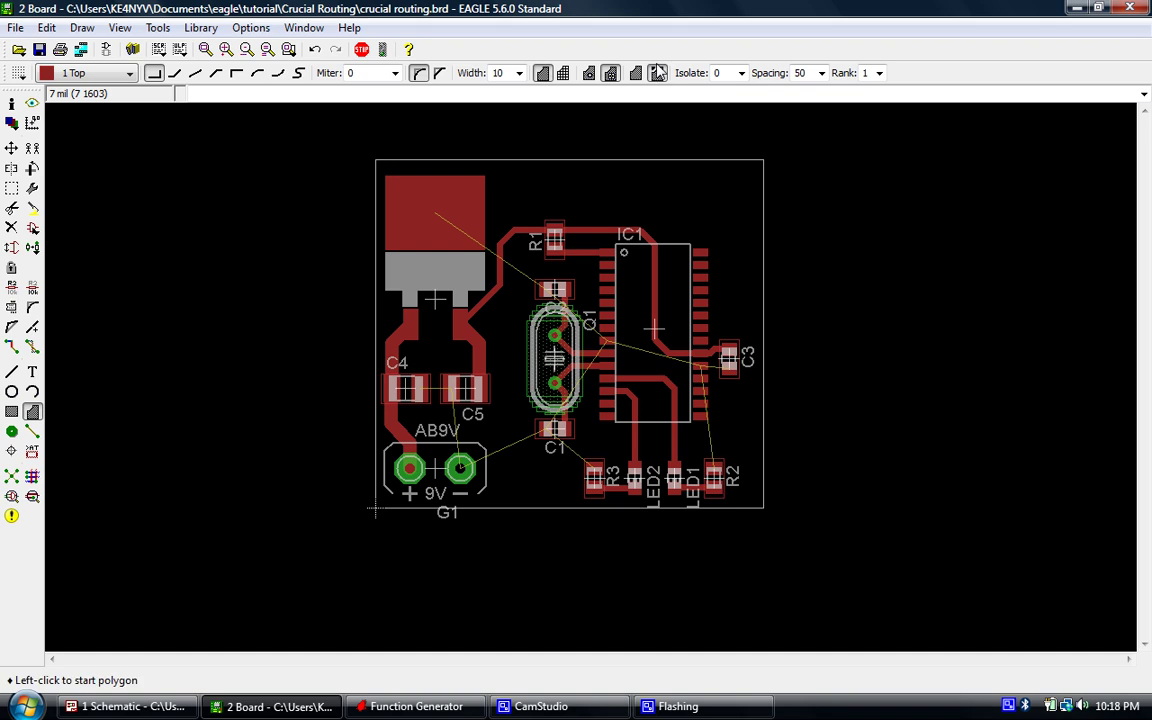
left_click(741, 73)
- Set polygon isolate to 12 and draw the top pour outline around the board
left_click(725, 115)
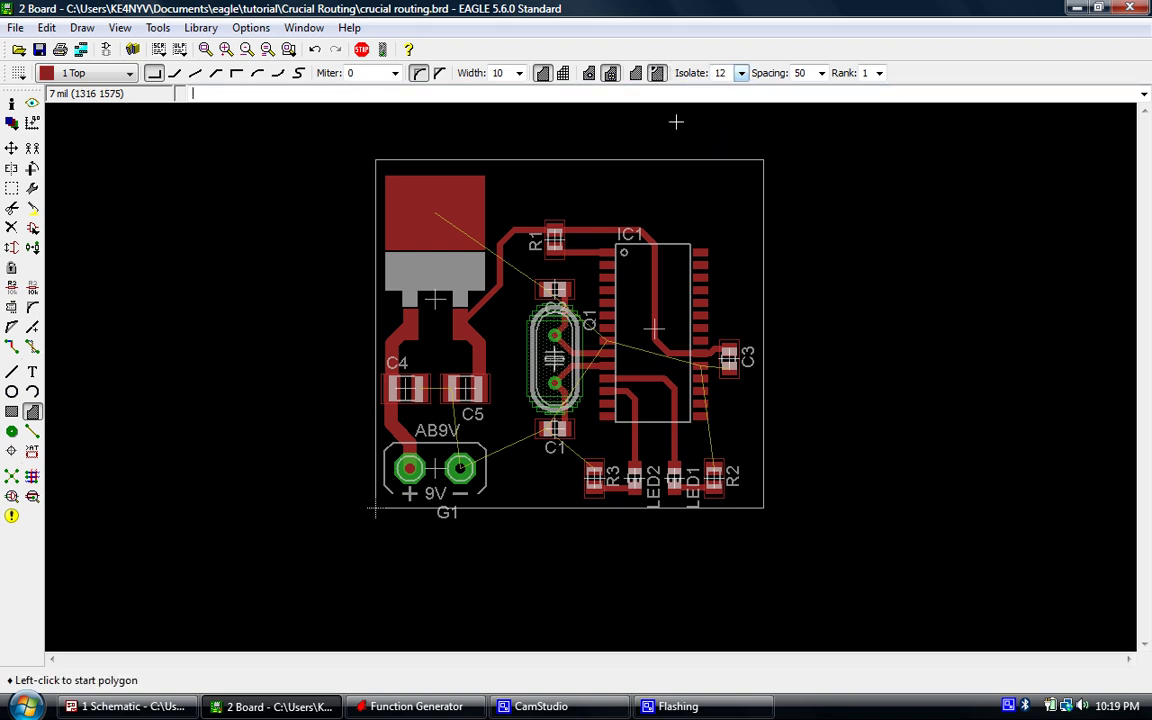
scroll(485, 146, "up", 2)
scroll(383, 209, "up", 2)
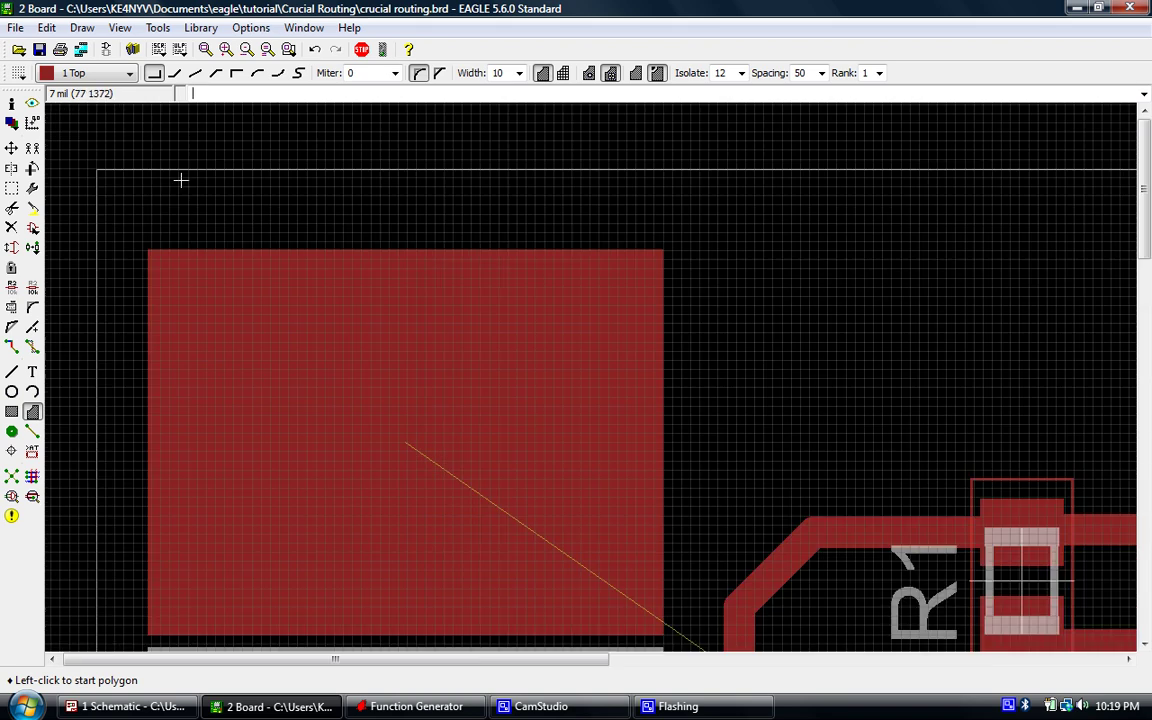
left_click(95, 168)
scroll(300, 135, "down", 5)
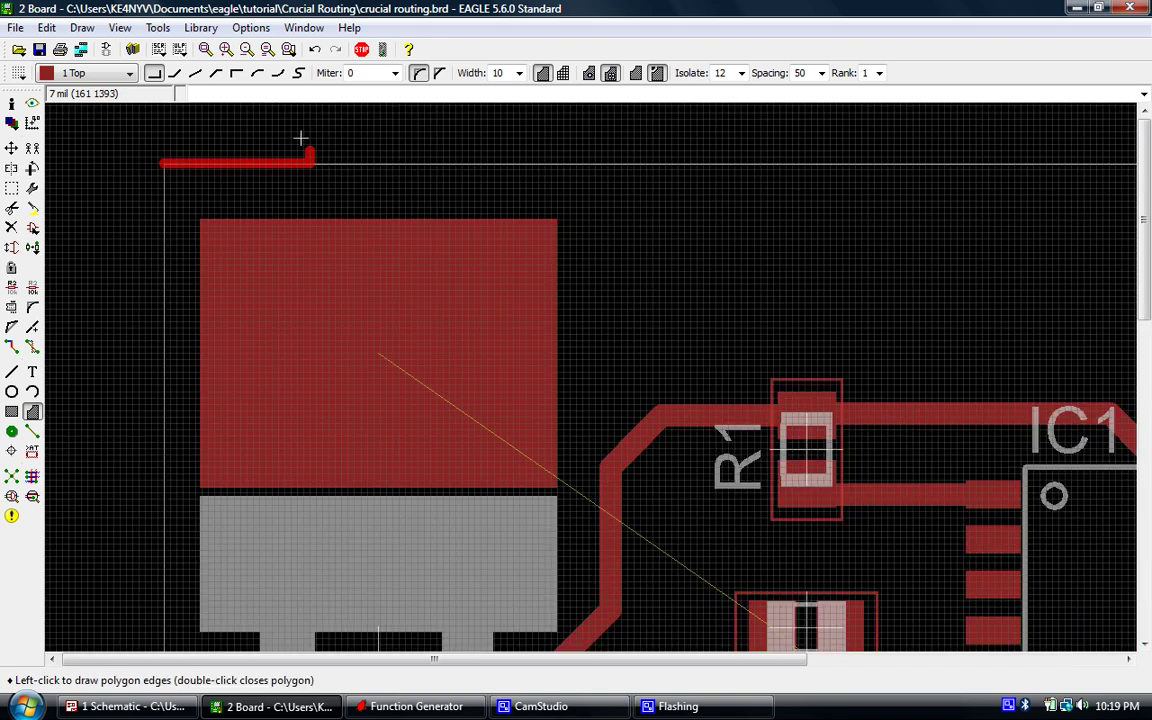
left_click(661, 143)
scroll(661, 522, "up", 5)
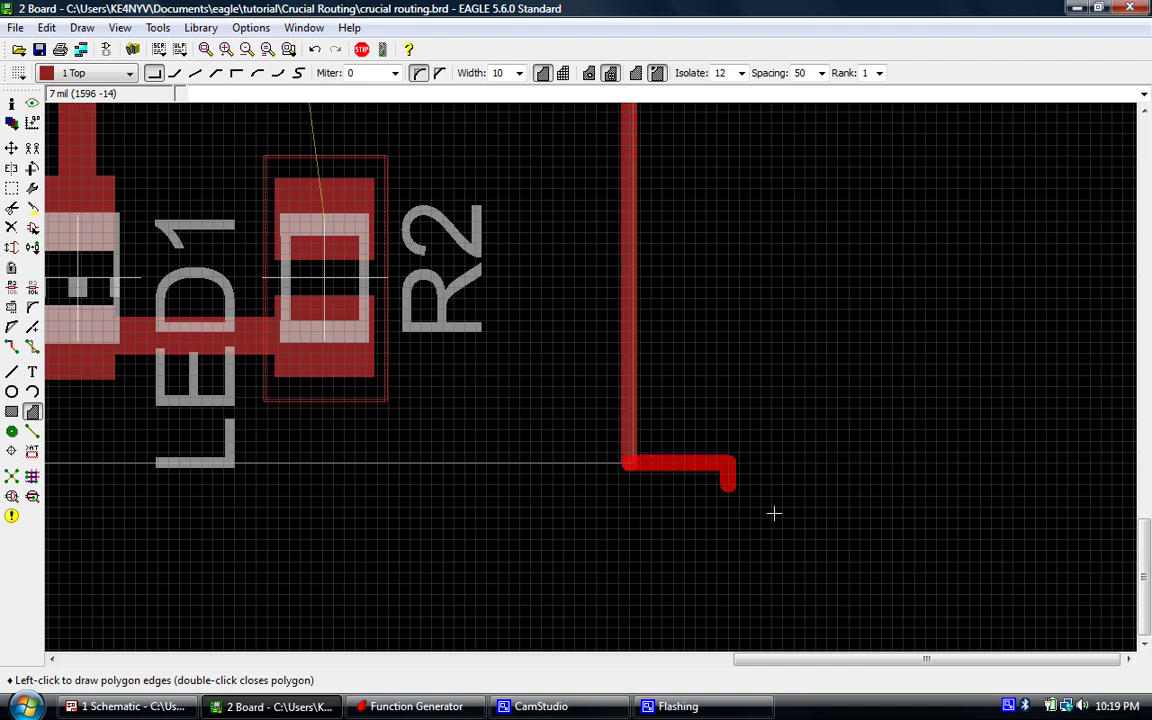
scroll(771, 514, "down", 5)
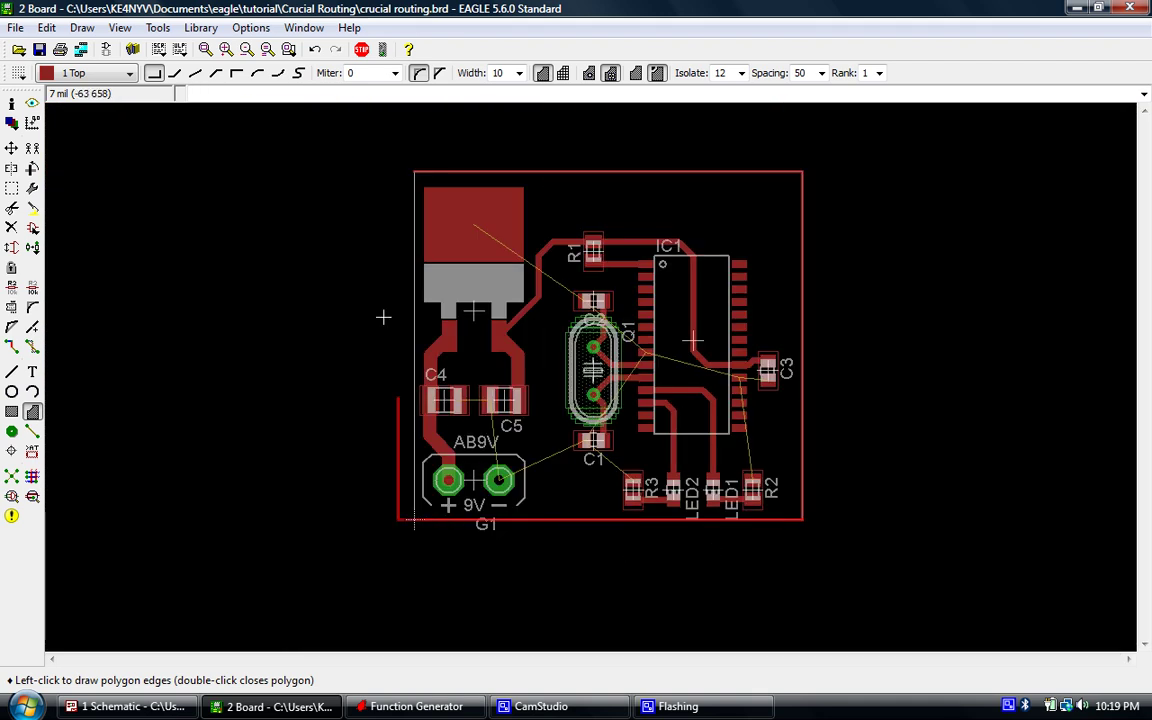
scroll(404, 150, "up", 3)
scroll(444, 193, "up", 2)
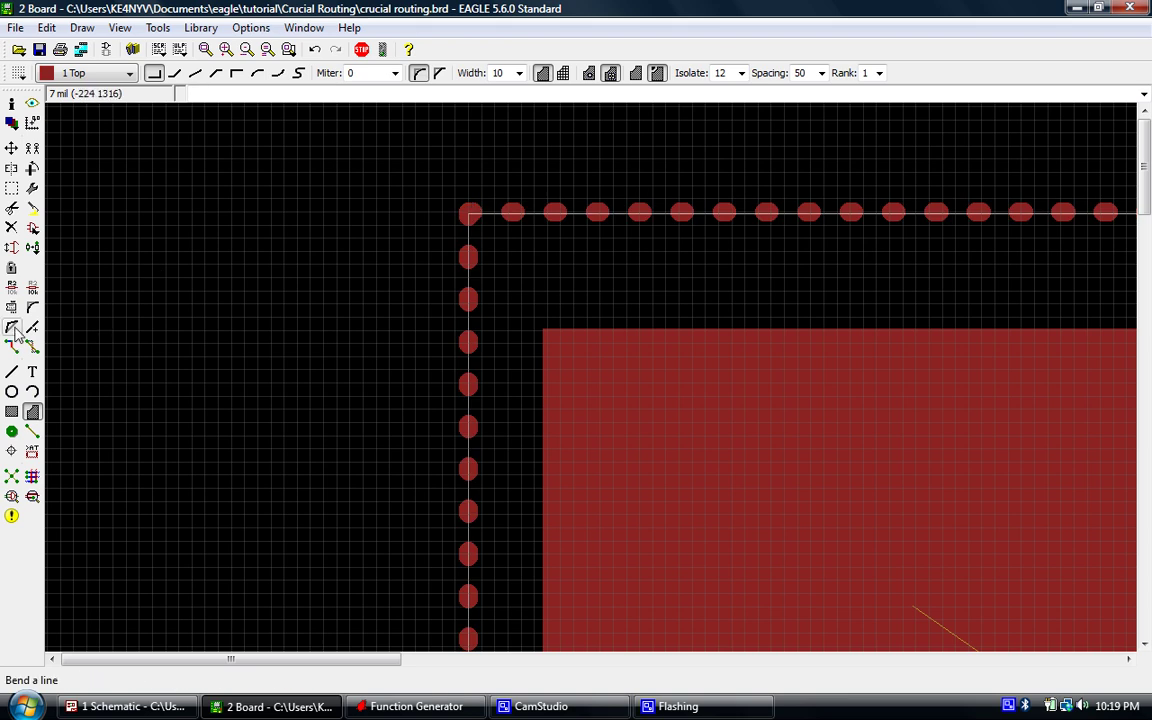
- Rename the top polygon's signal N$9 to GND
left_click(11, 287)
left_click(468, 256)
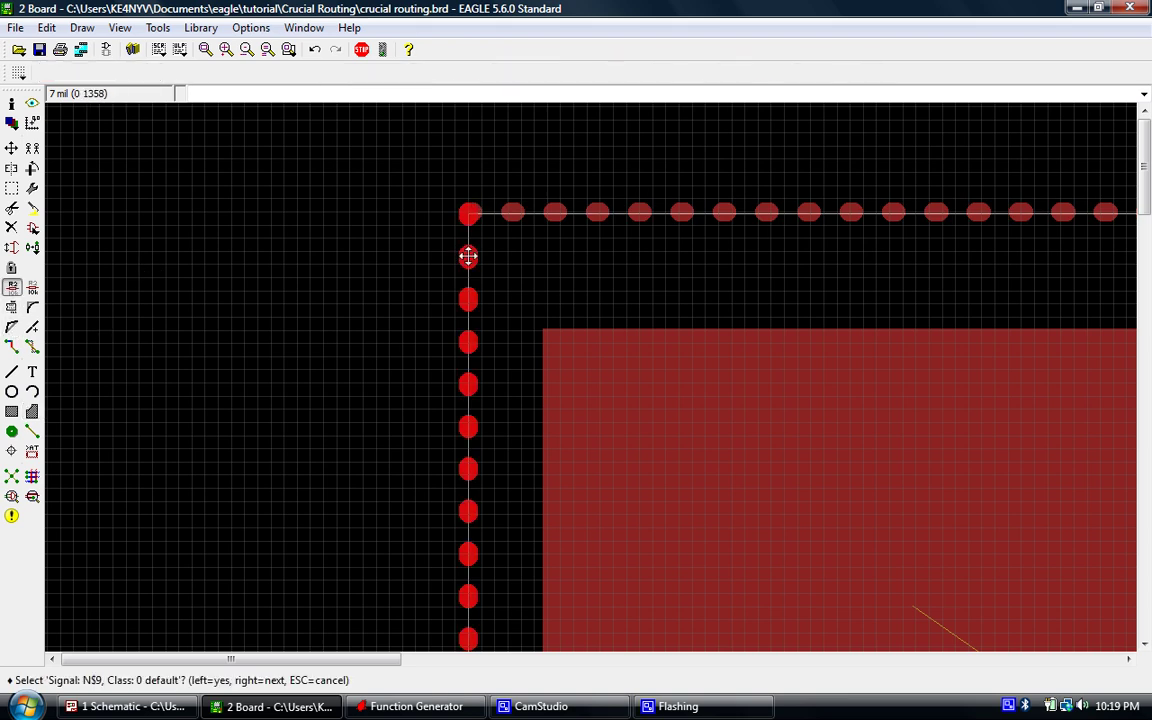
left_click(468, 256)
type("GND")
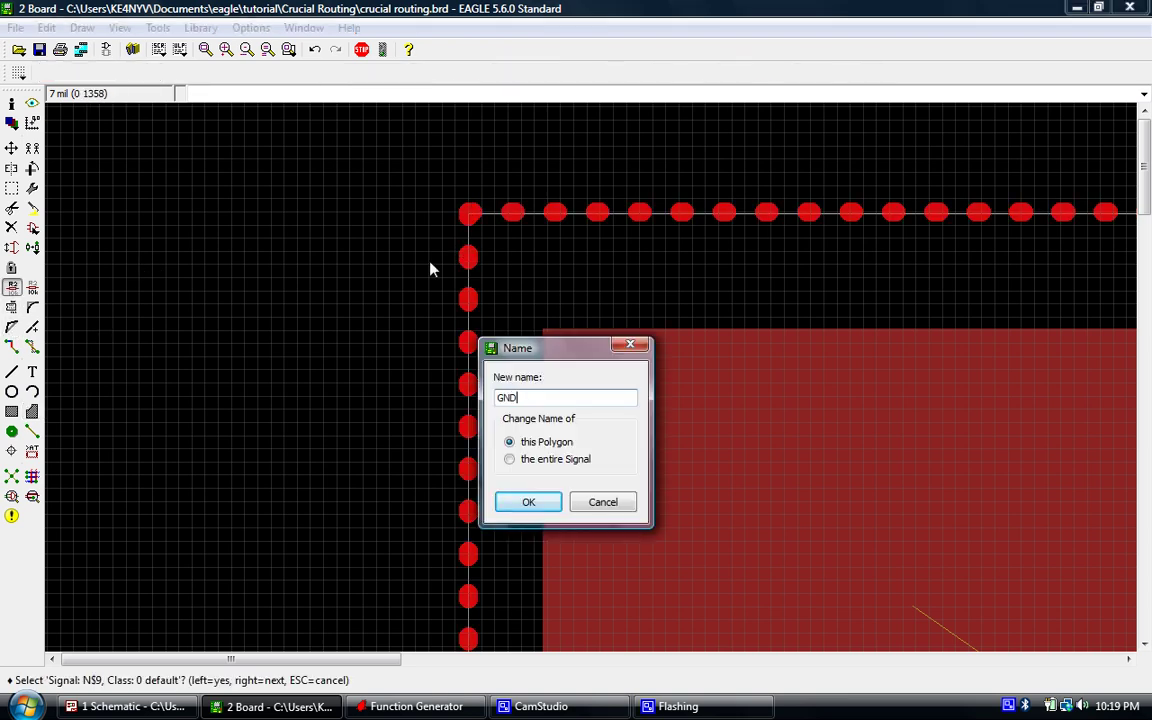
key("Return")
scroll(190, 290, "down", 1)
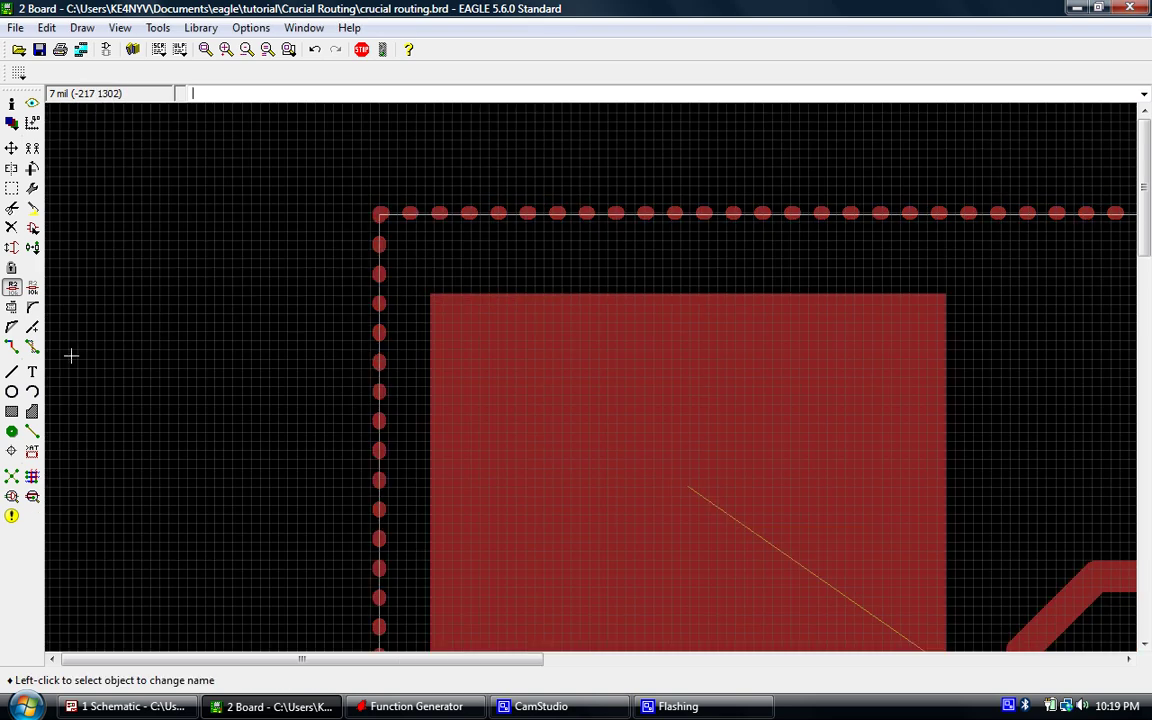
- Draw a polygon on layer 16 Bottom tracing the board's corners
left_click(31, 412)
left_click(113, 80)
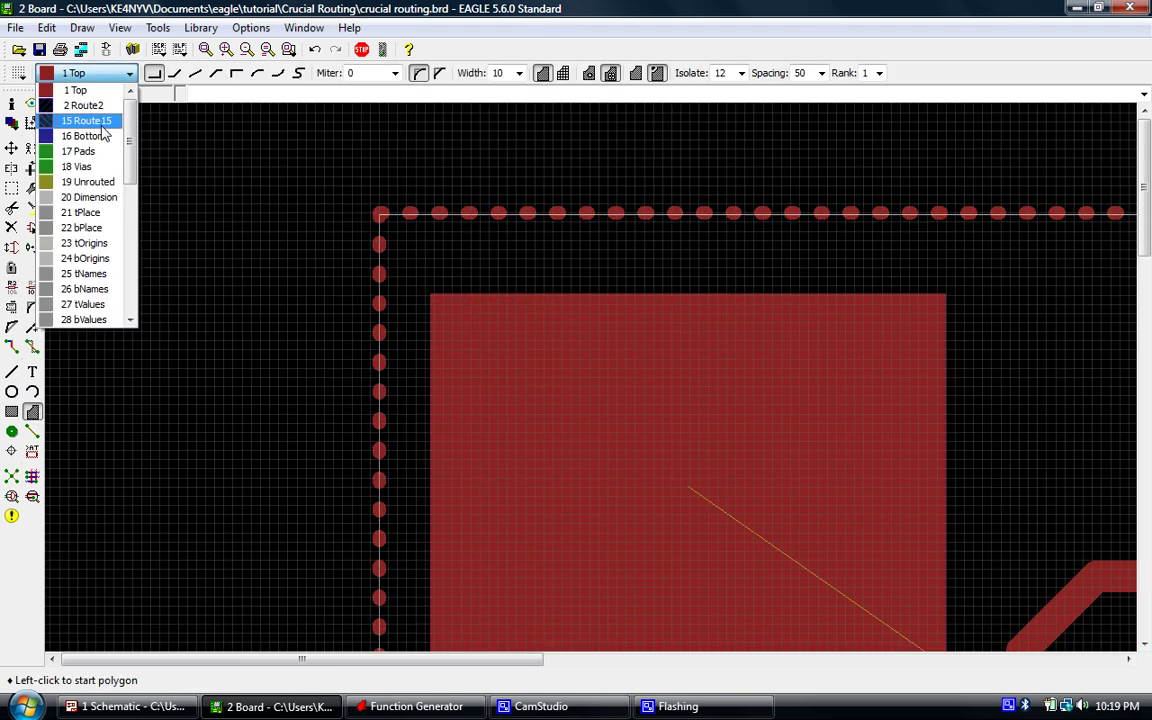
left_click(92, 131)
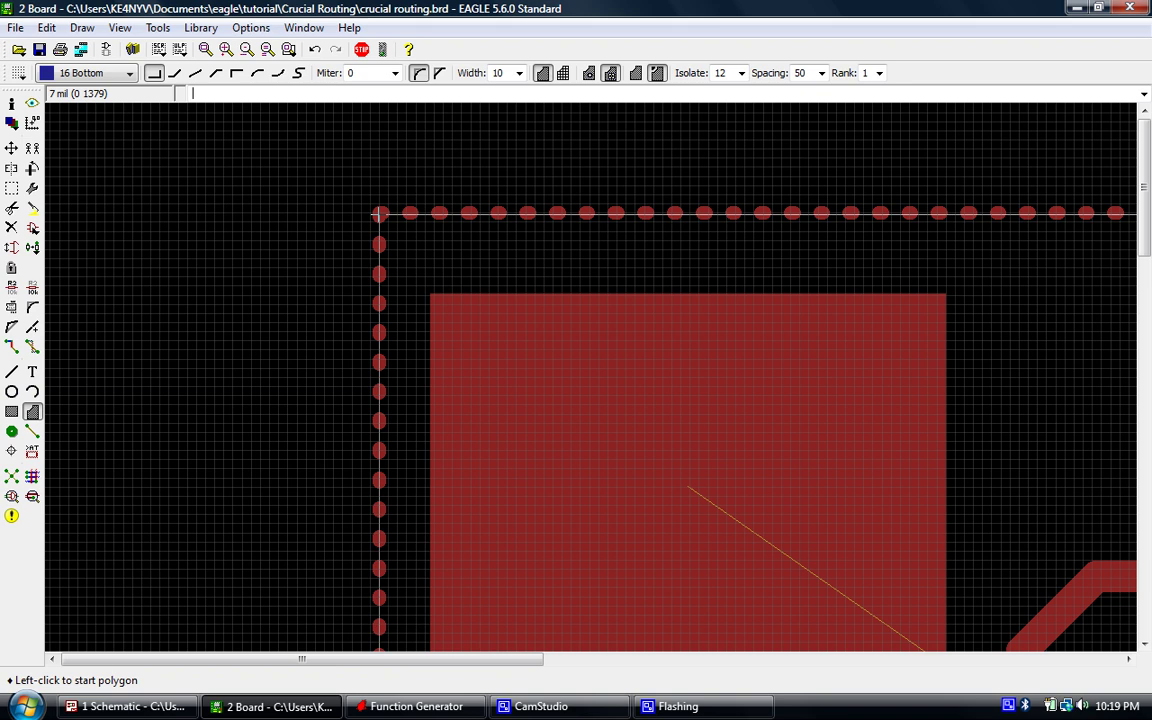
left_click(379, 213)
scroll(262, 136, "down", 4)
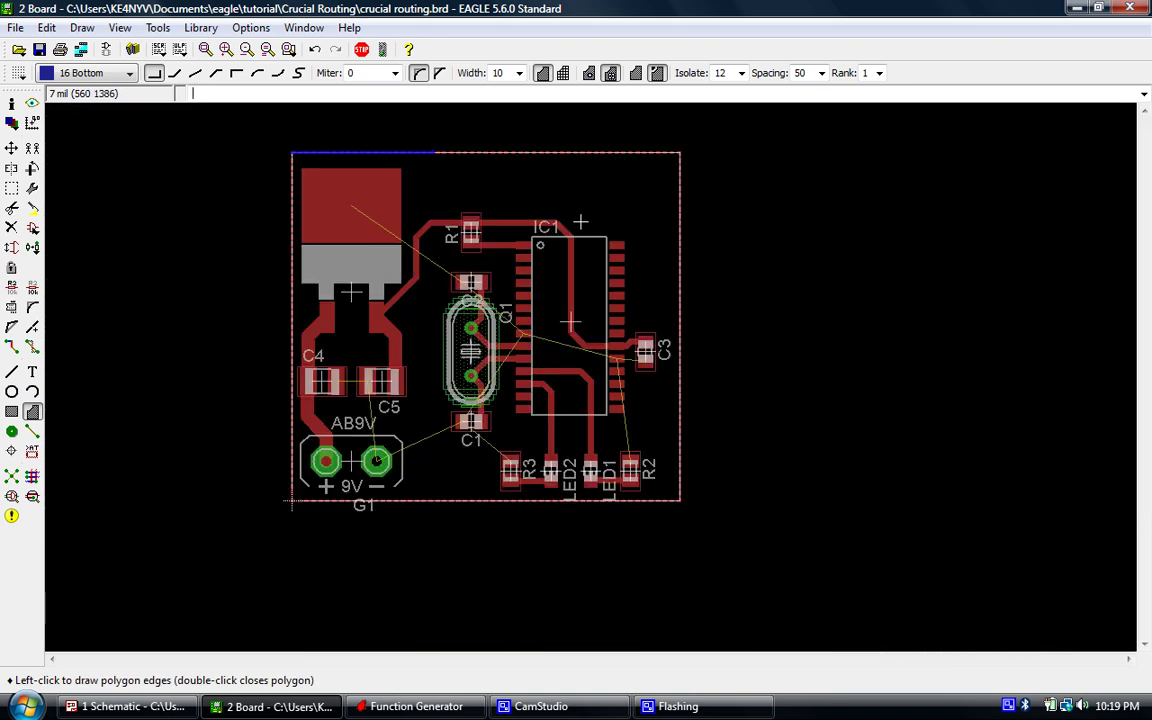
scroll(680, 500, "up", 5)
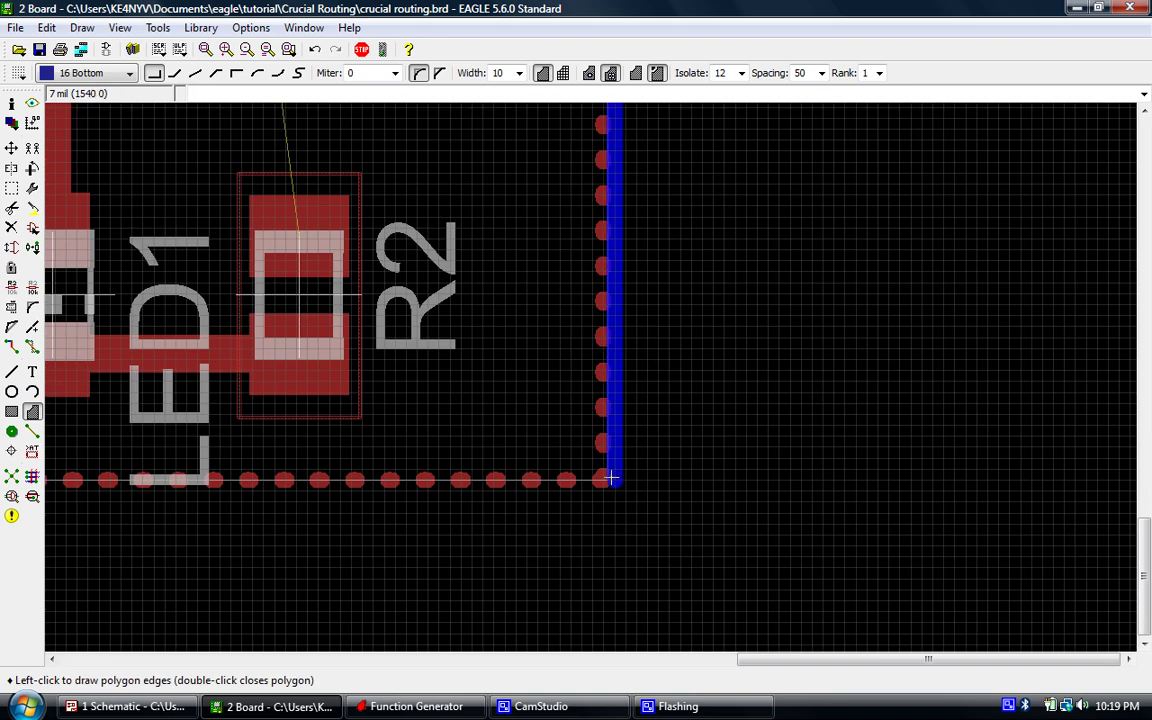
left_click(612, 478)
scroll(918, 582, "down", 3)
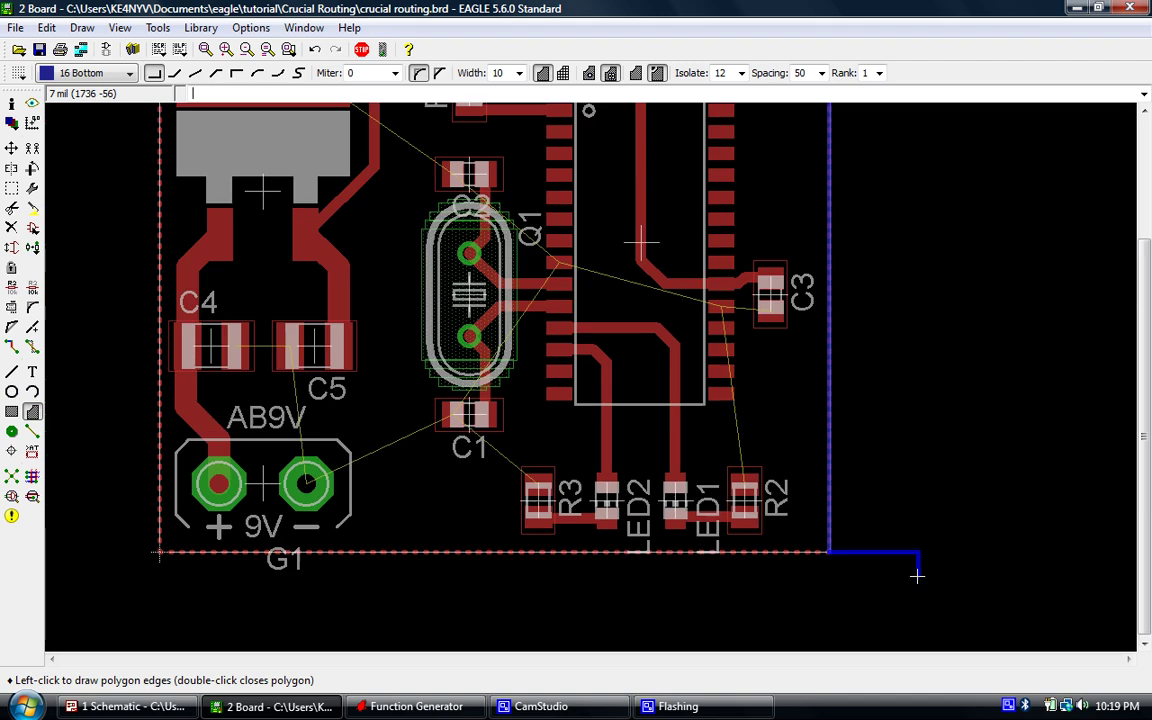
scroll(918, 576, "down", 3)
scroll(386, 126, "up", 3)
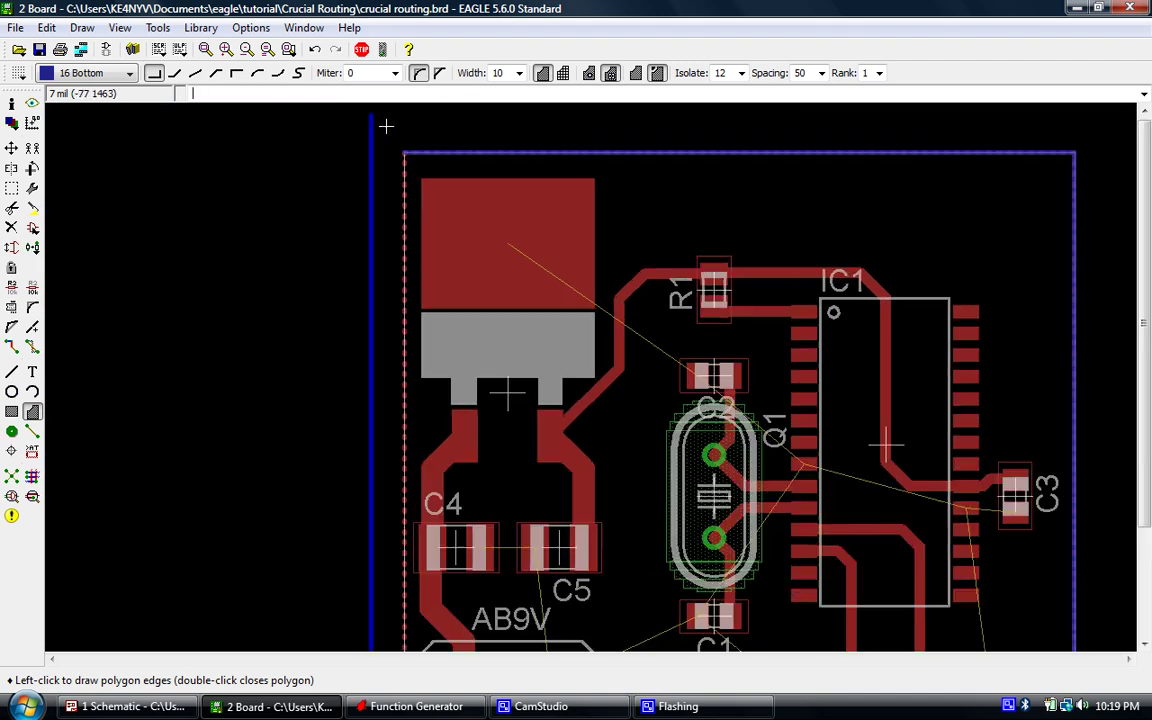
scroll(386, 126, "up", 4)
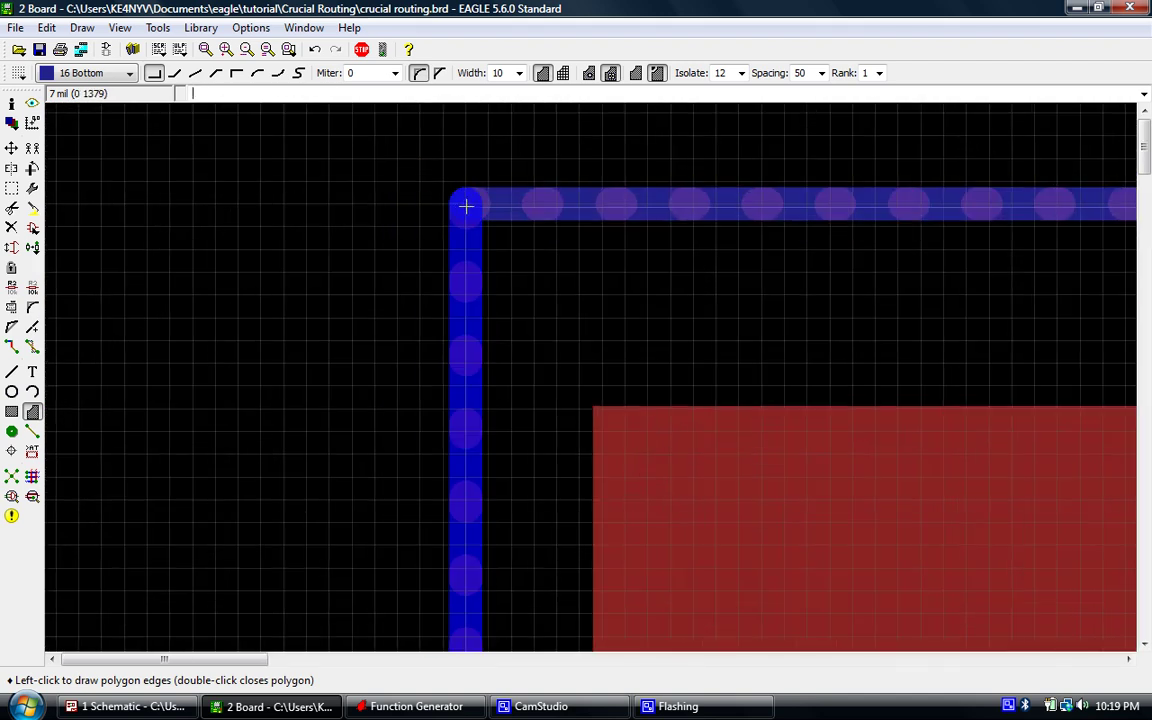
double_click(465, 206)
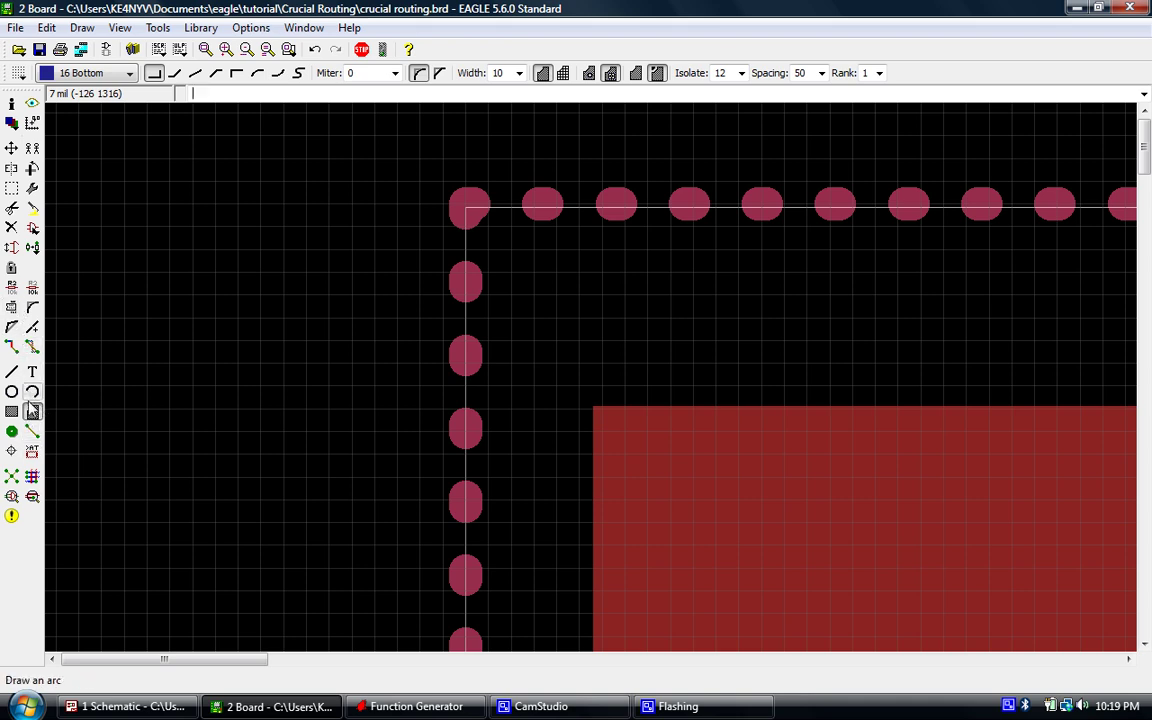
- Rename the bottom polygon's signal N$9 to GND
left_click(11, 287)
left_click(465, 200)
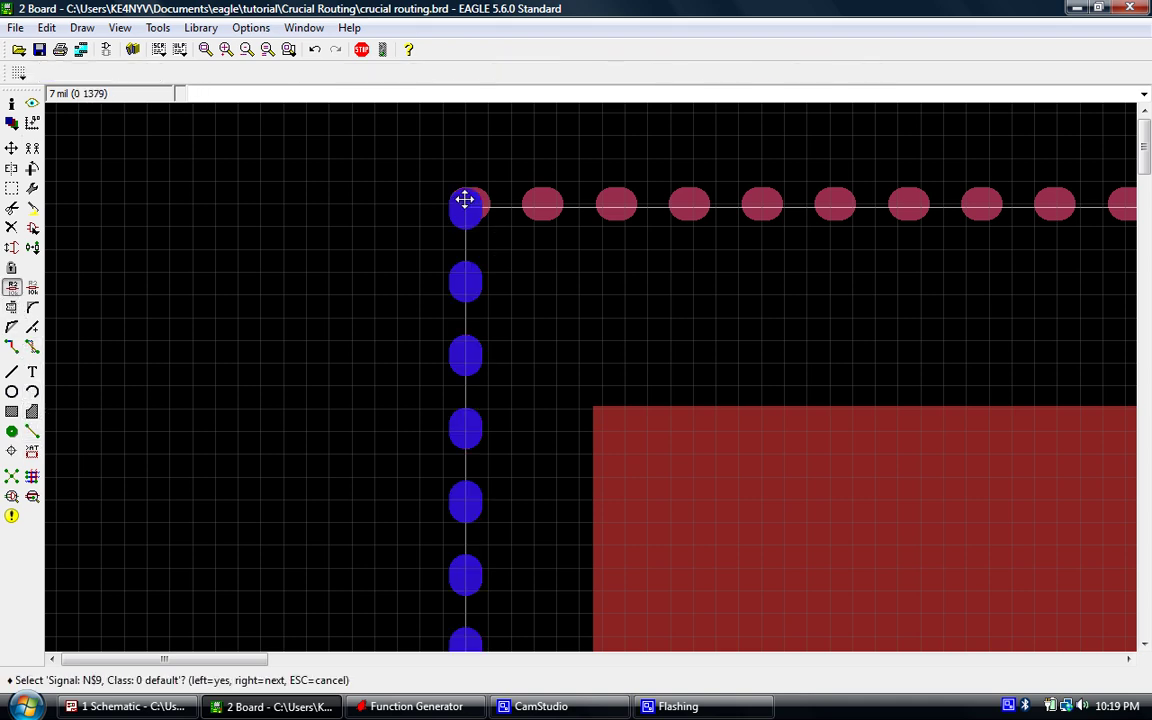
left_click(466, 203)
type("GND")
key("Return")
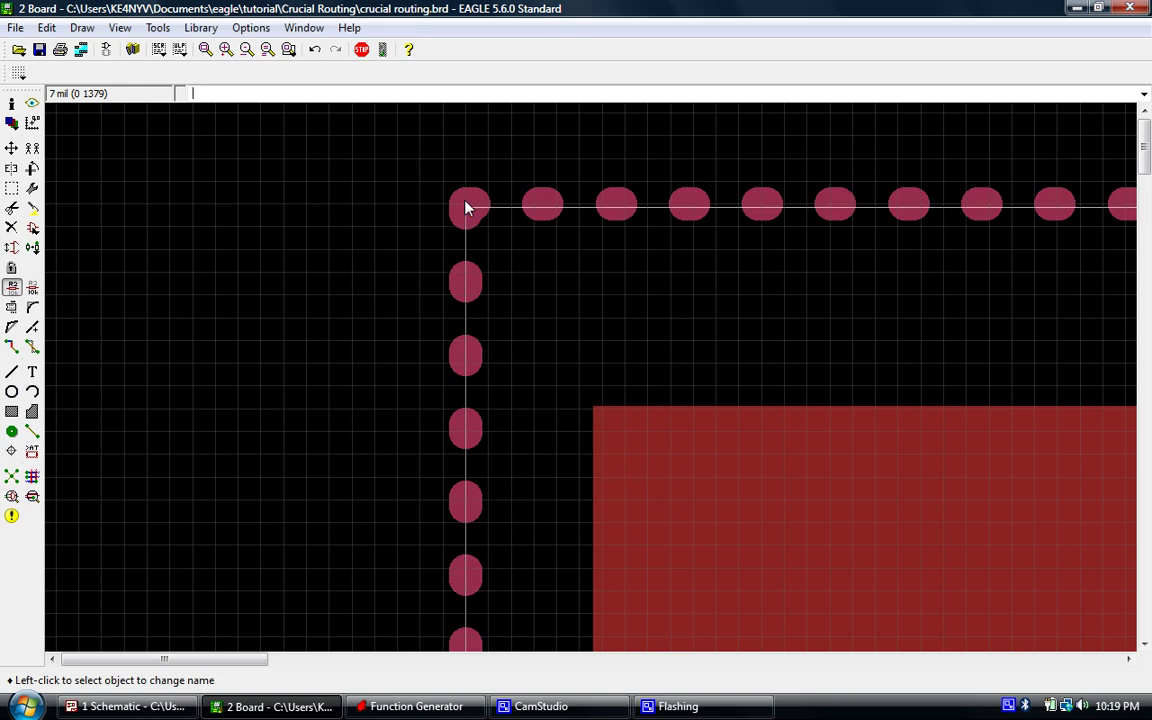
- Fit the board in view and run Ratsnest twice to fill the top and bottom GND pours
left_click(205, 49)
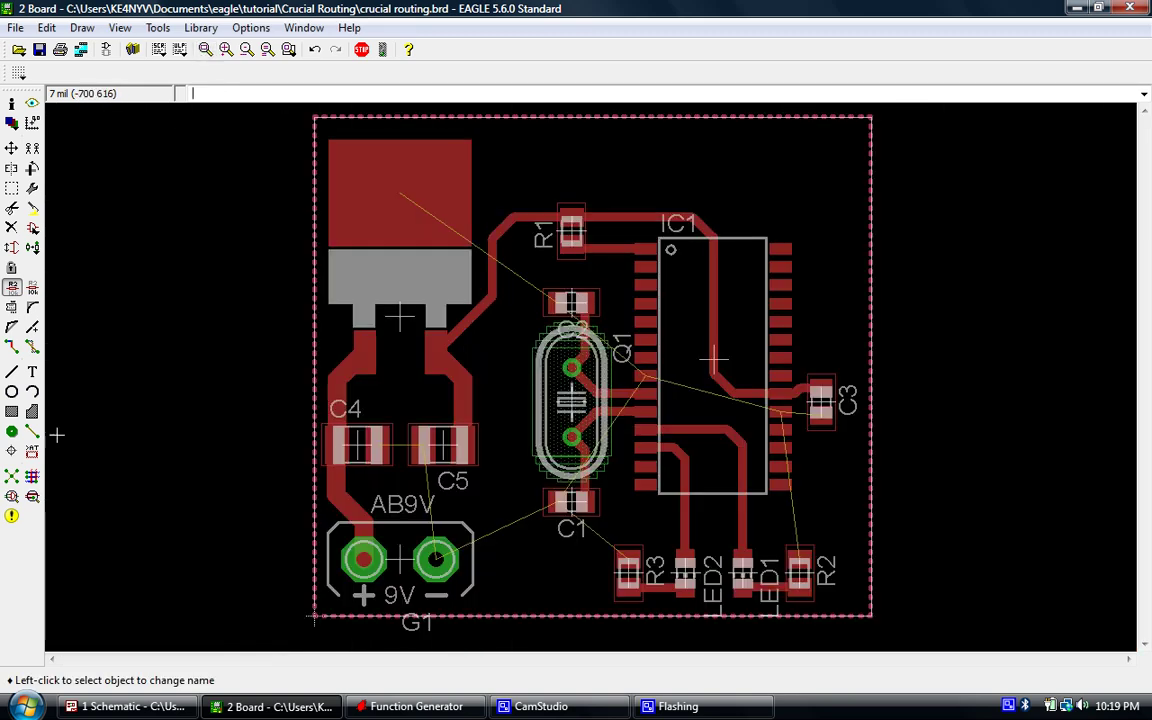
left_click(11, 476)
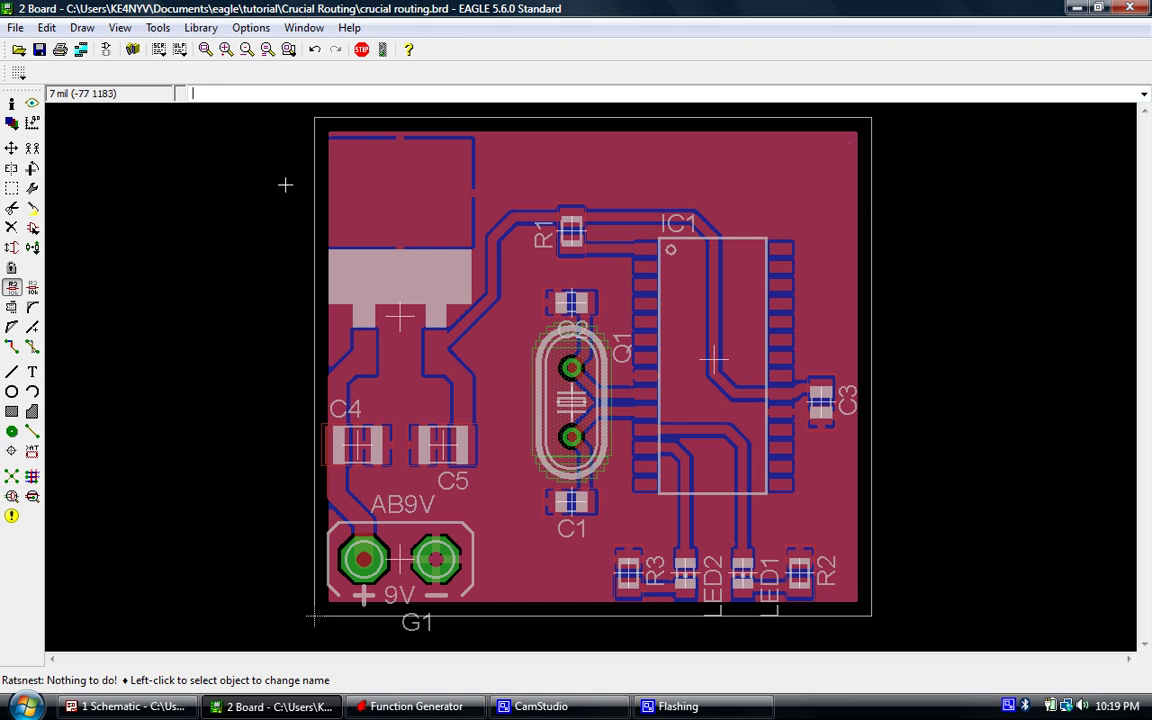
left_click(13, 477)
- Use Ripup on the top and bottom GND polygon edges to remove their fill
left_click(32, 346)
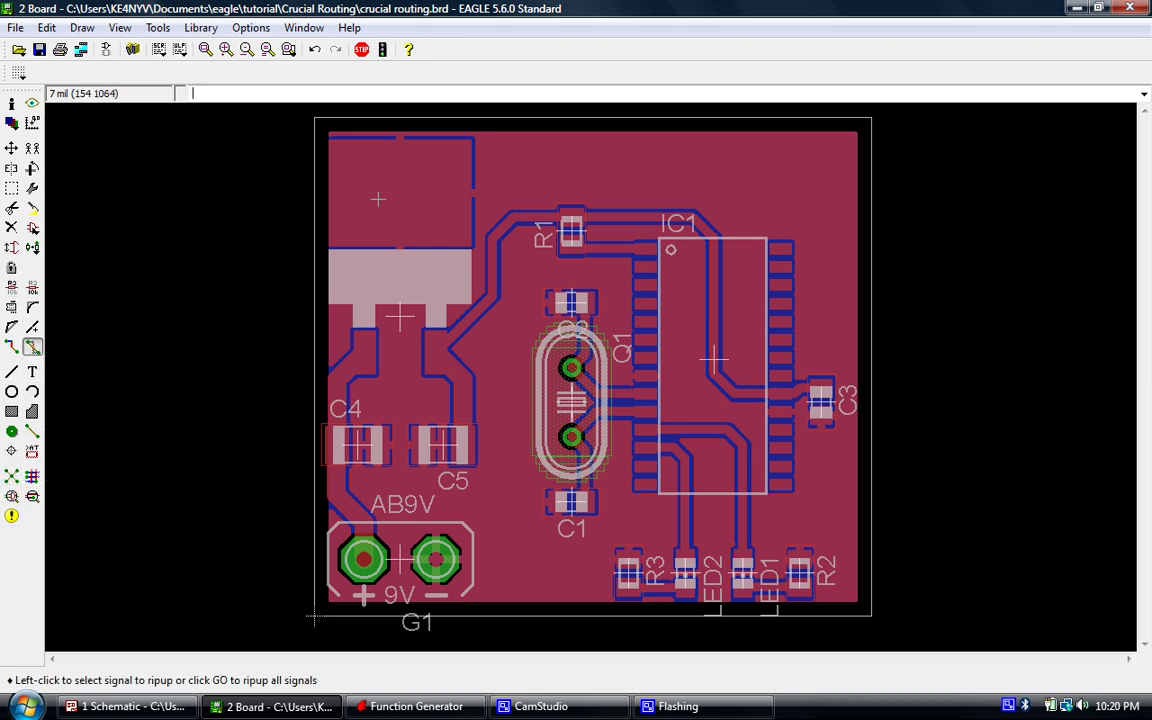
left_click(314, 158)
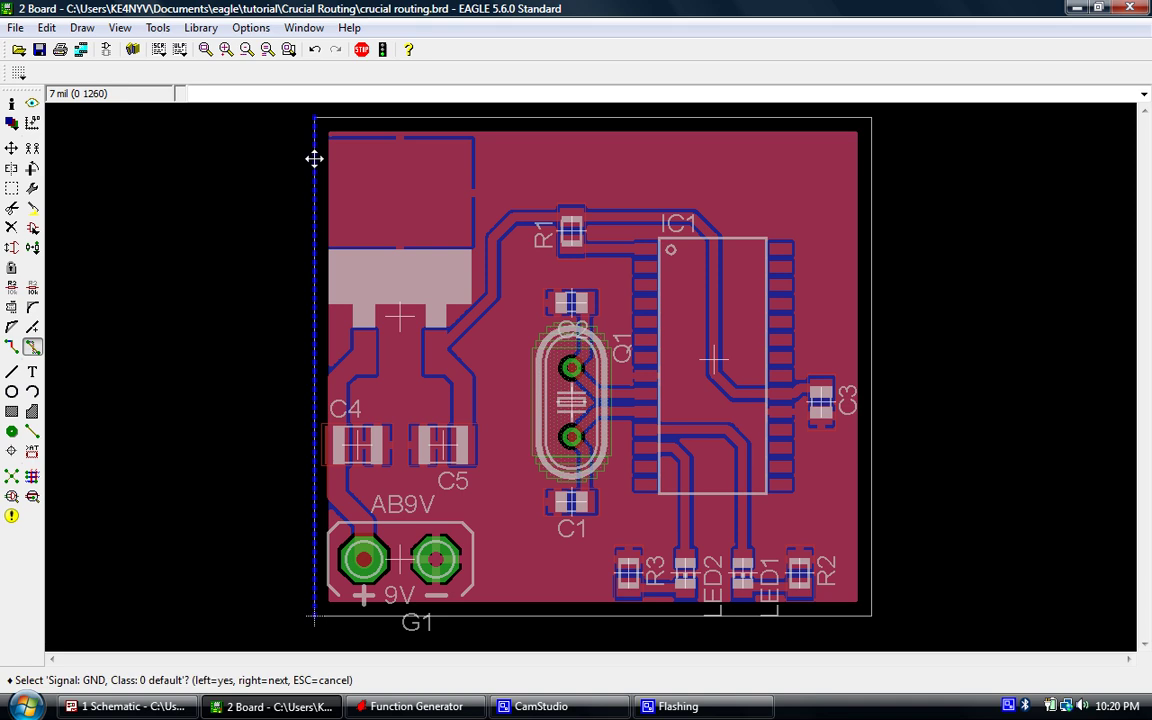
left_click(314, 158)
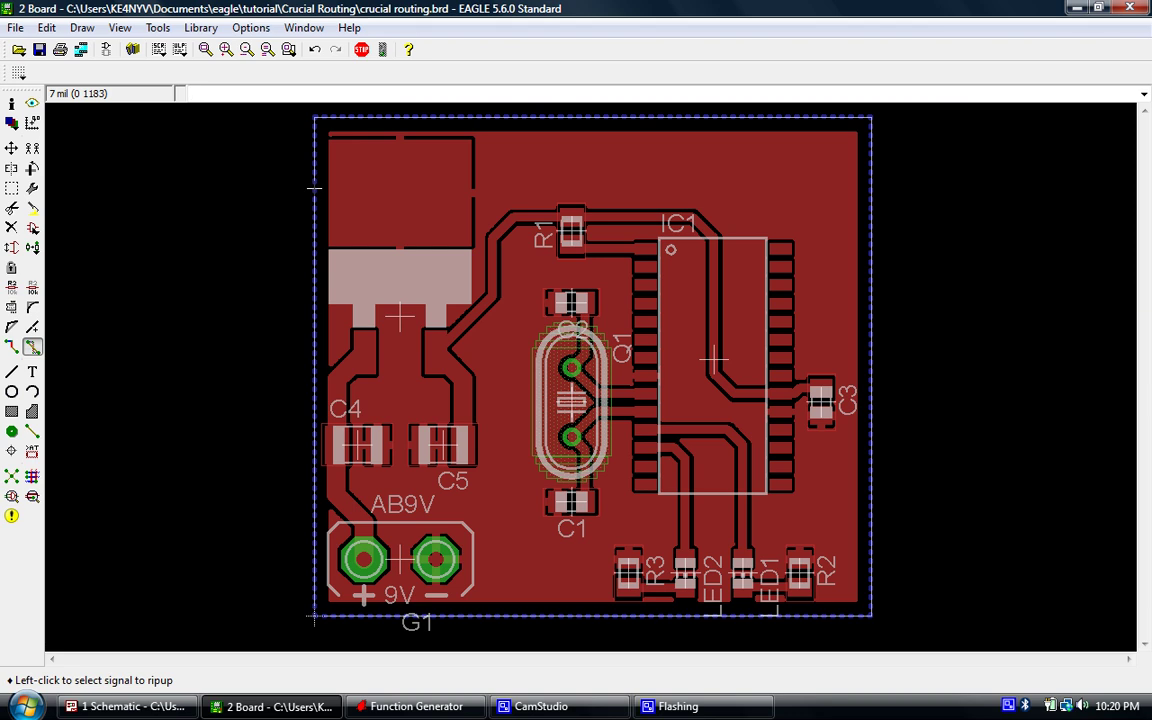
left_click(313, 169)
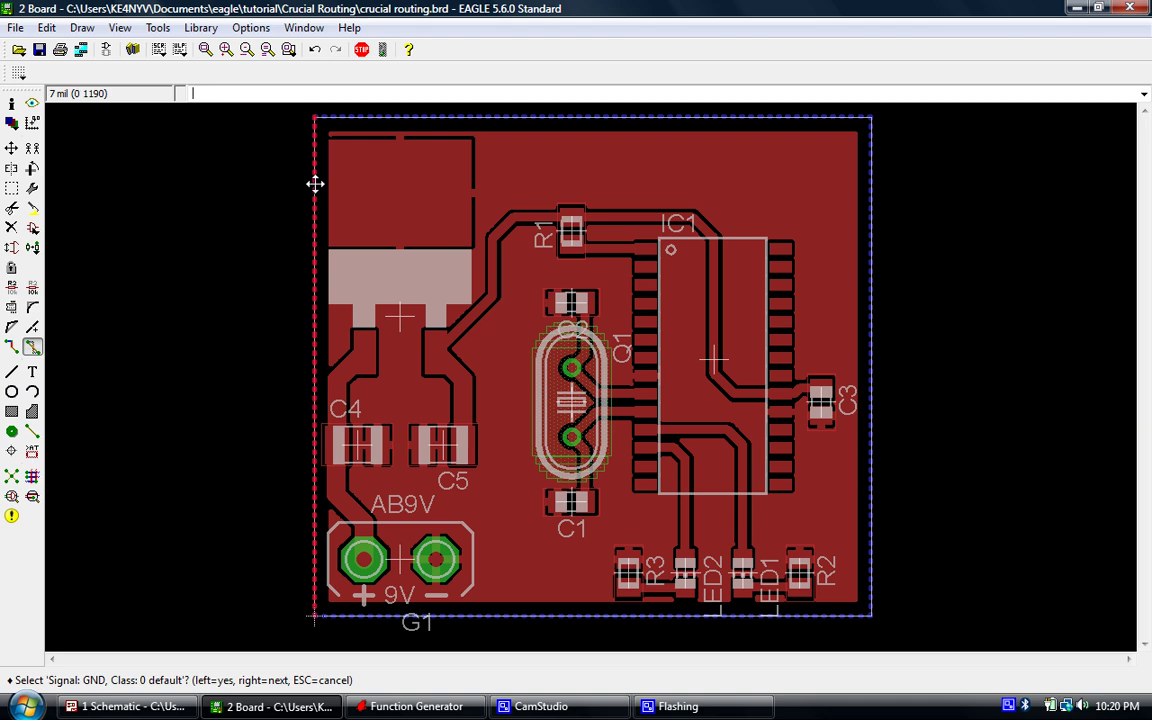
left_click(315, 184)
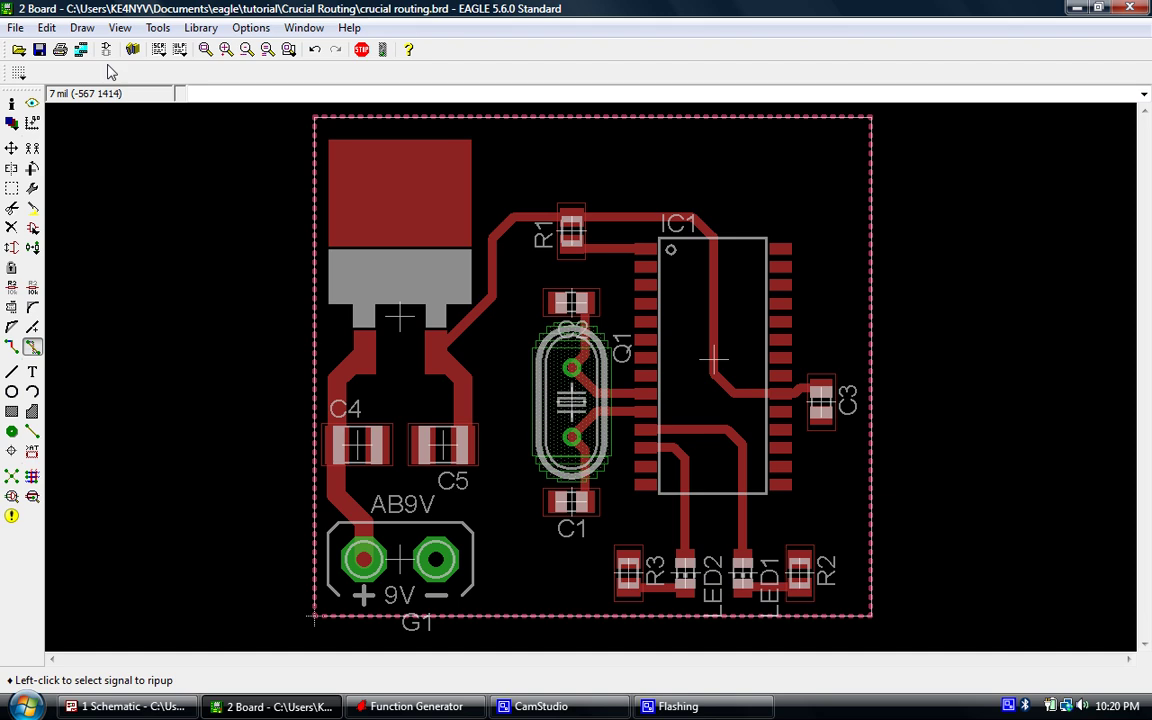
- Lower the DRC Copper/Dimension clearance from 40mil to 10mil, then refill the pours with Ratsnest
left_click(158, 27)
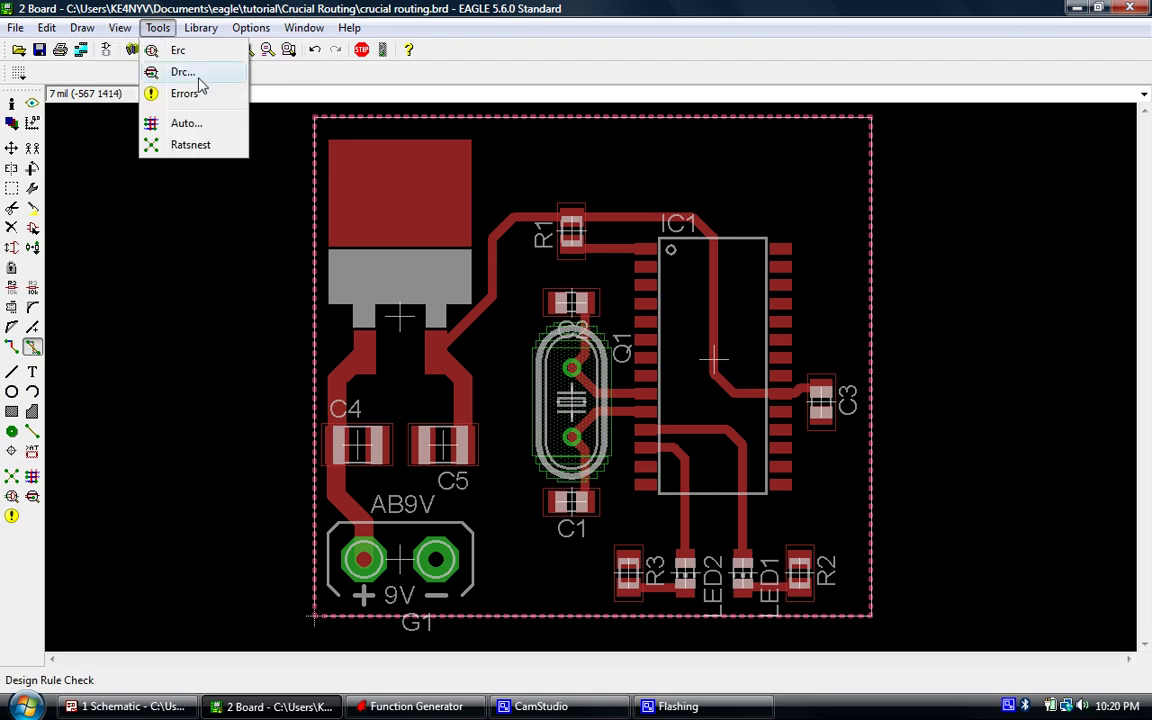
left_click(180, 72)
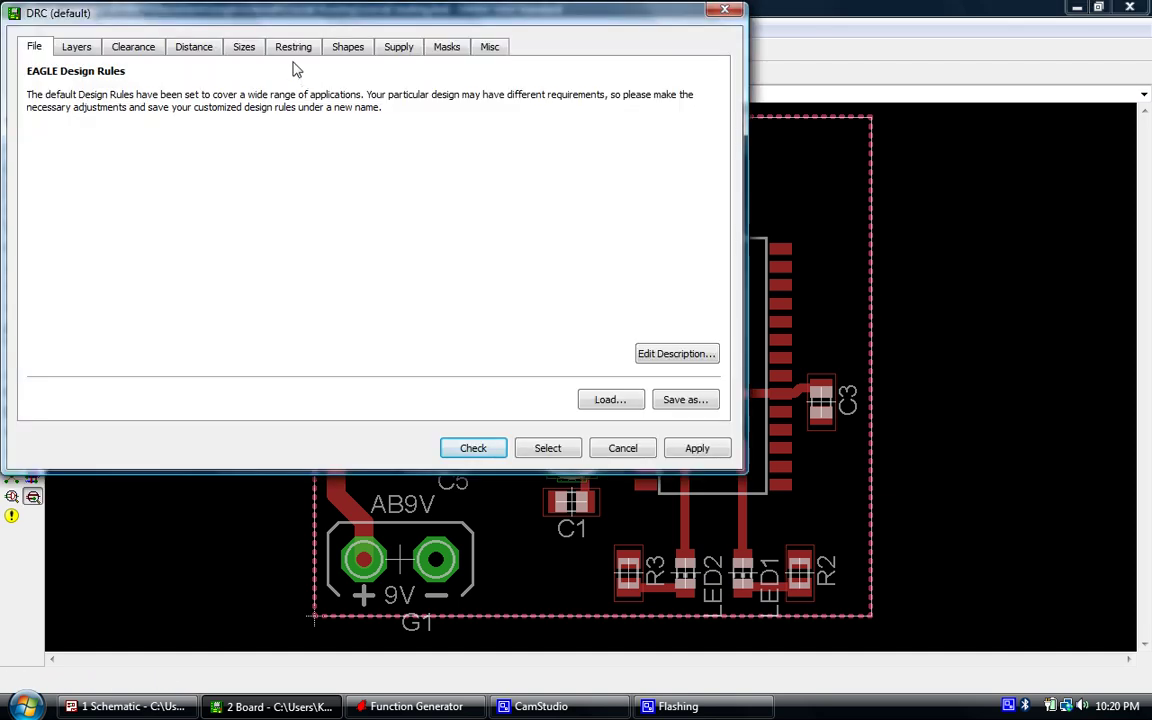
left_click(196, 52)
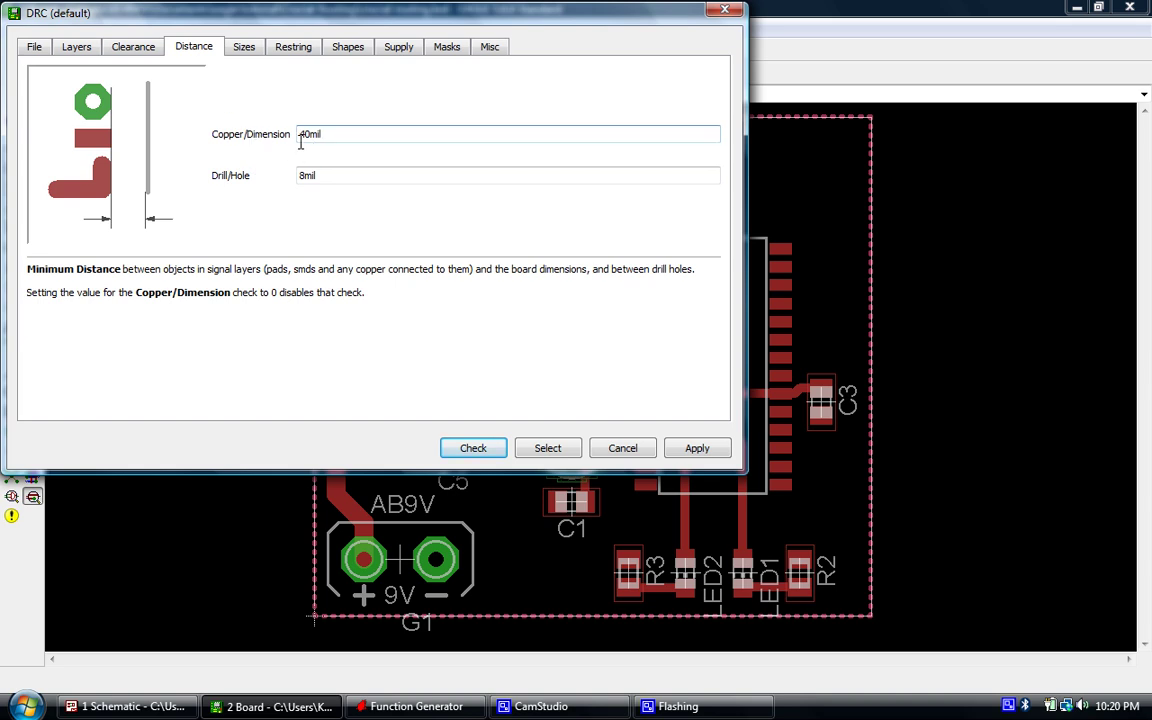
left_click(303, 134)
key("BackSpace")
type("1")
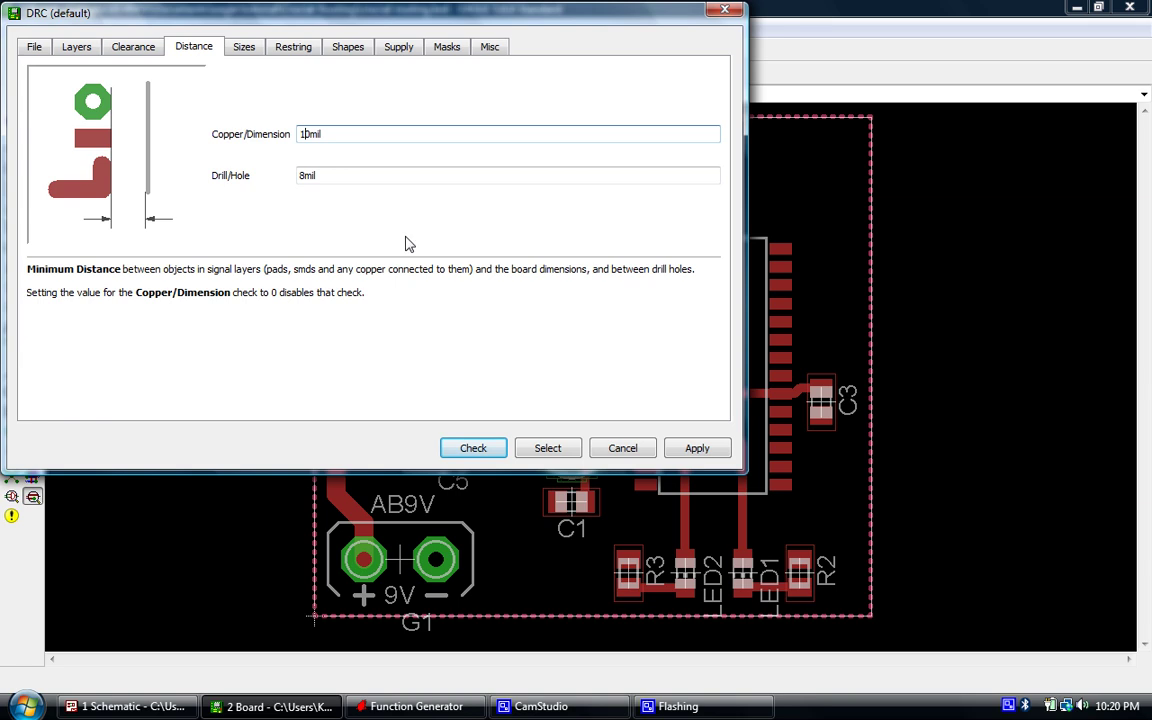
left_click(698, 449)
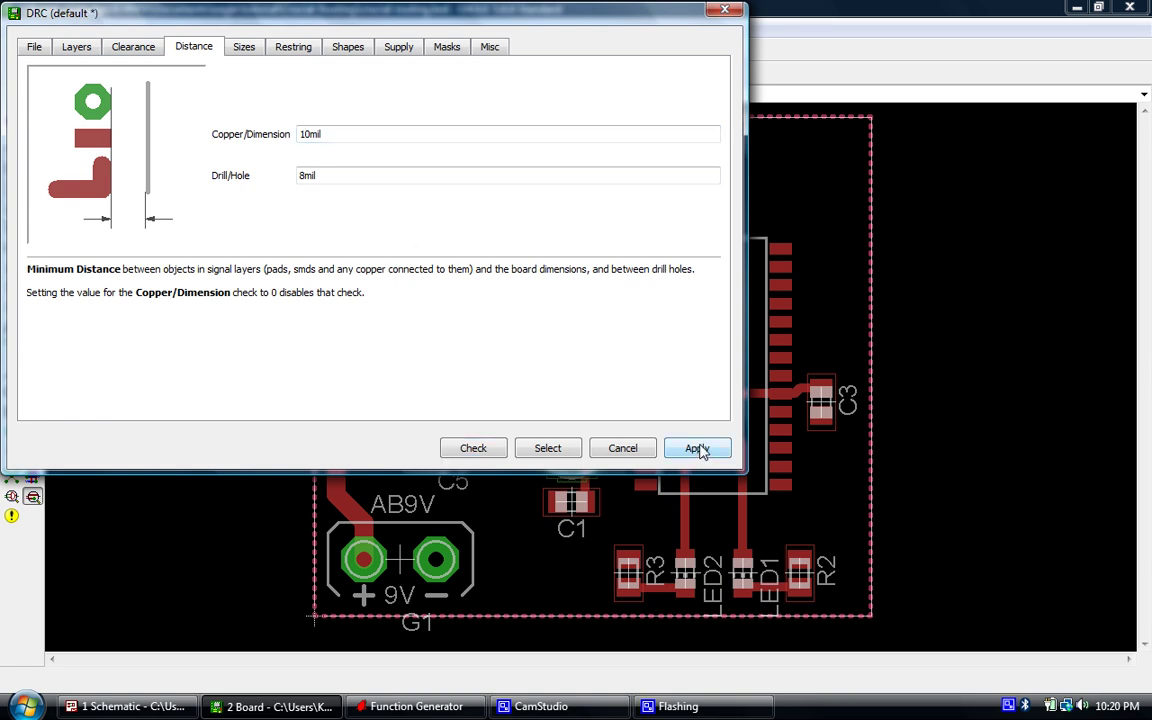
left_click(724, 9)
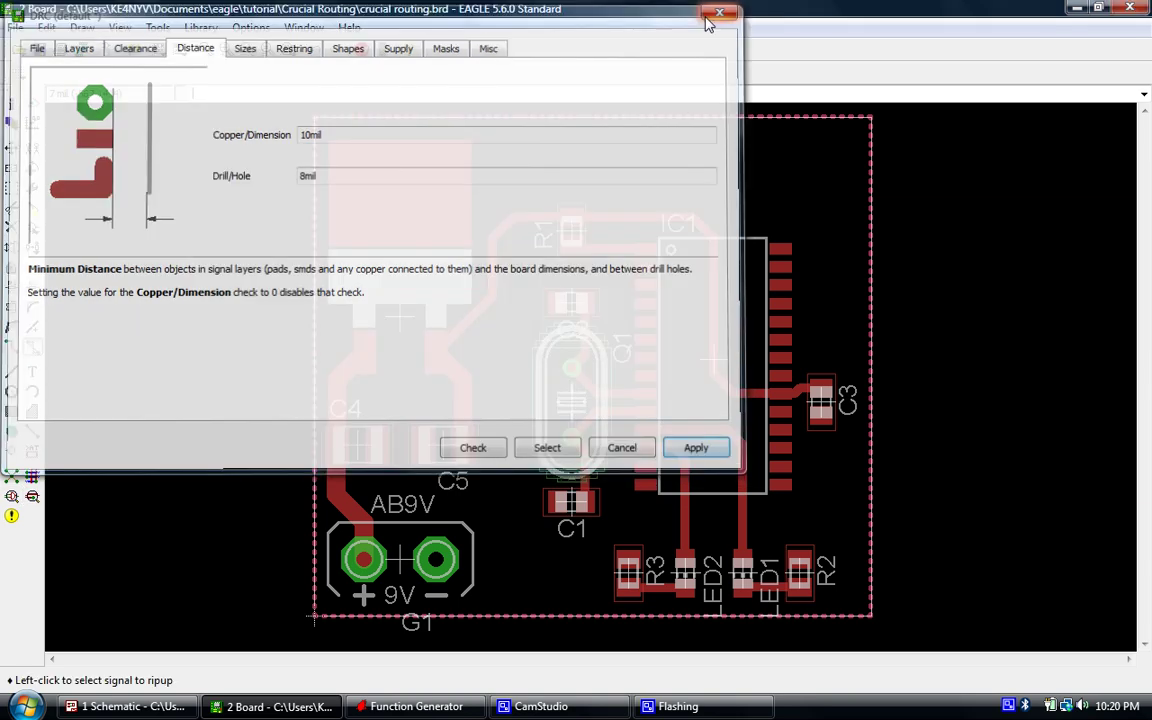
left_click(11, 431)
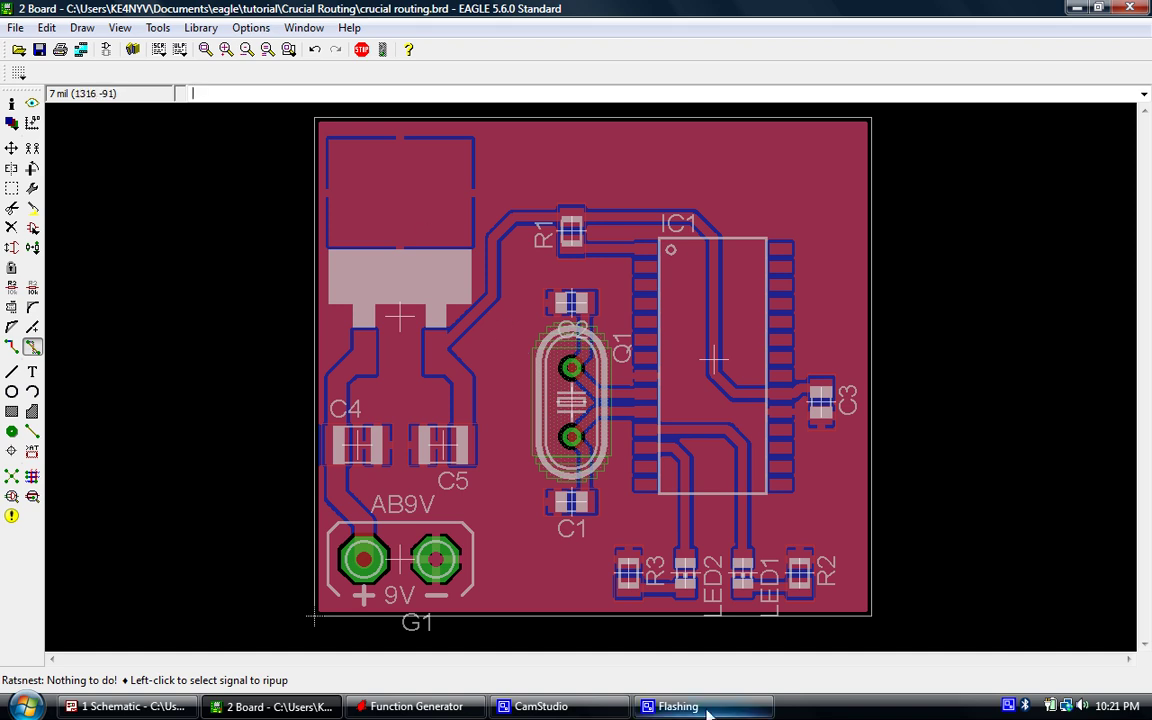
mouse_move(678, 708)
left_click(540, 706)
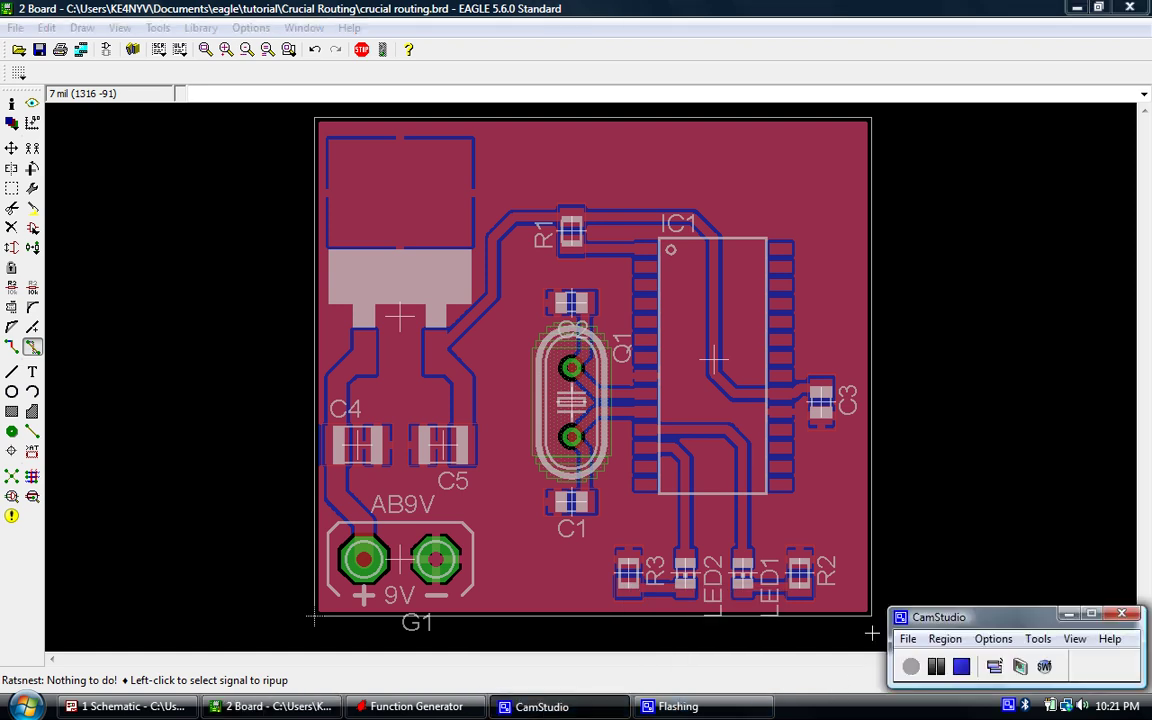